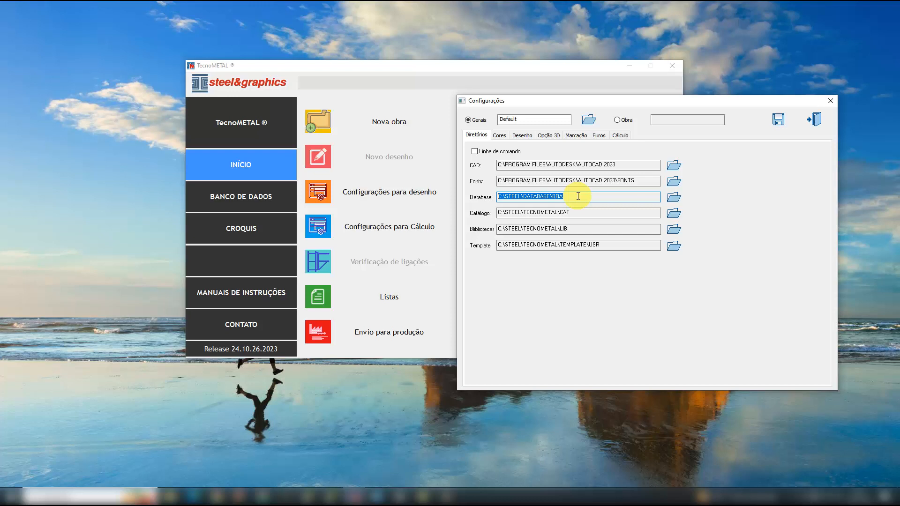
Save the general configuration and open the Inserir parafusos form of the bolts database
{"action": "left_click", "coordinate": [778, 121]}
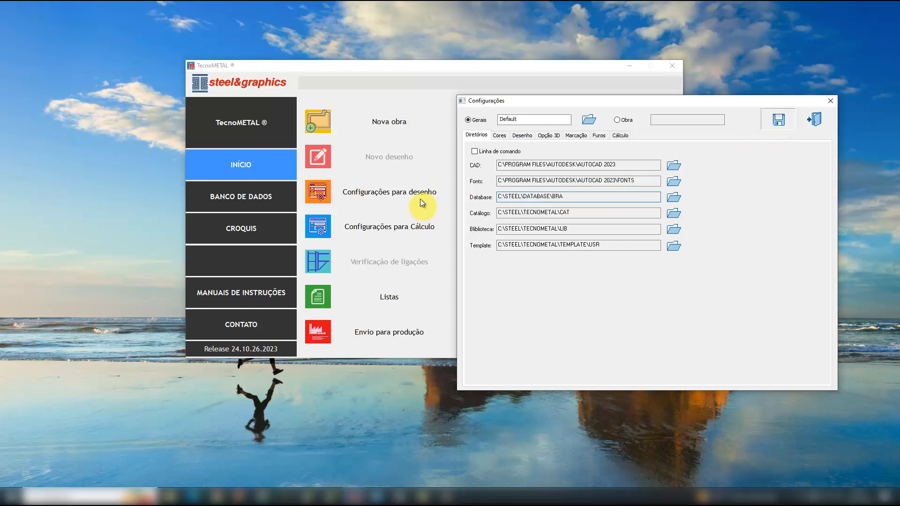
{"action": "left_click", "coordinate": [254, 195]}
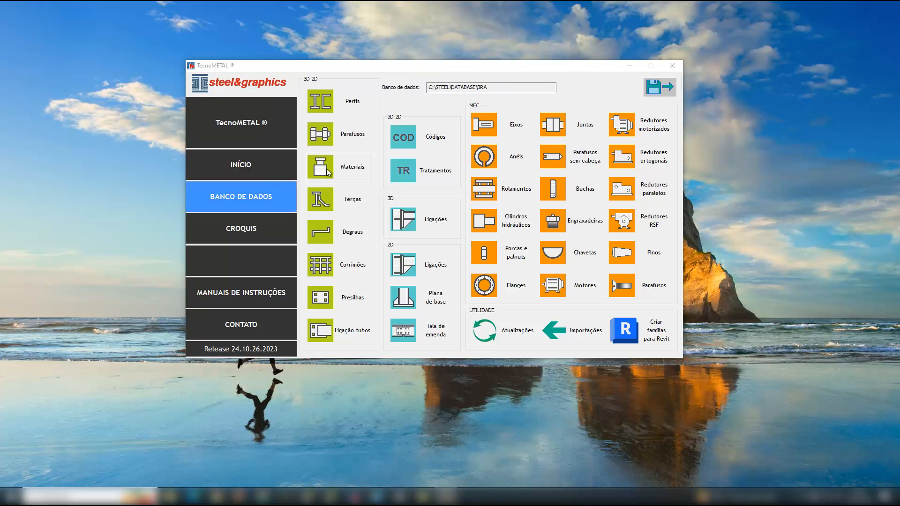
{"action": "left_click", "coordinate": [347, 135]}
{"action": "left_click_drag", "start_coordinate": [422, 178], "coordinate": [492, 153]}
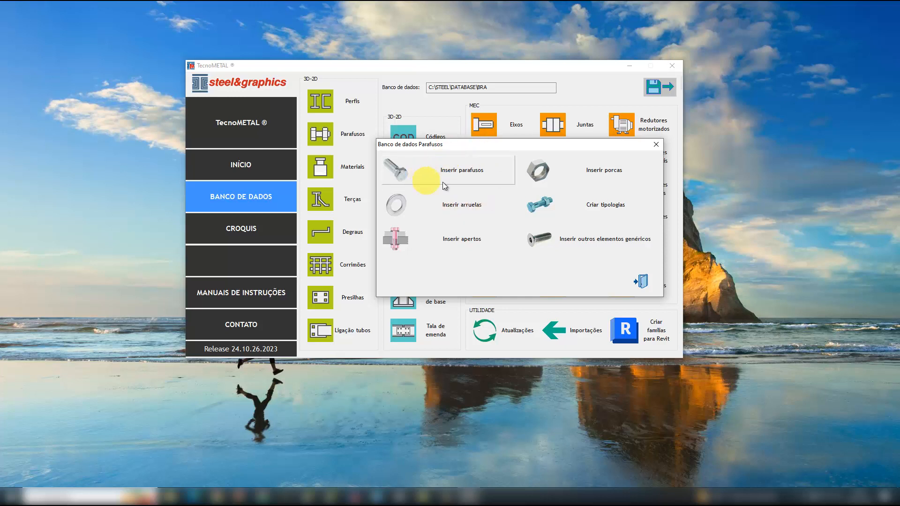
{"action": "left_click", "coordinate": [465, 175]}
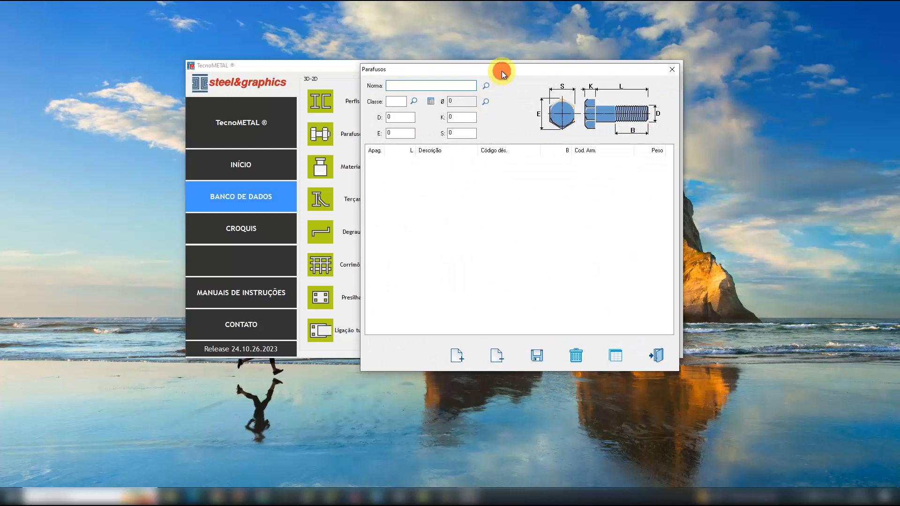
{"action": "left_click_drag", "start_coordinate": [501, 70], "coordinate": [444, 107]}
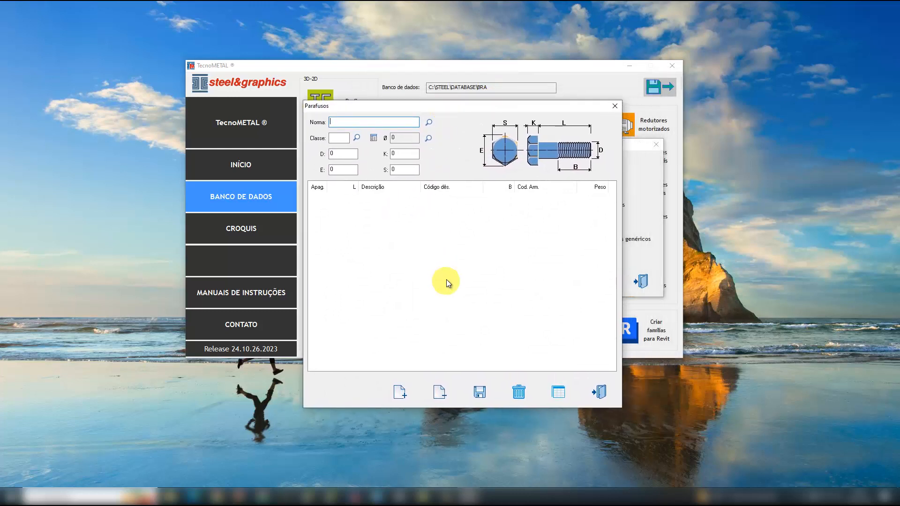
Load the bolts of standard A325 and class A325 into the bolt form
{"action": "left_click", "coordinate": [429, 123]}
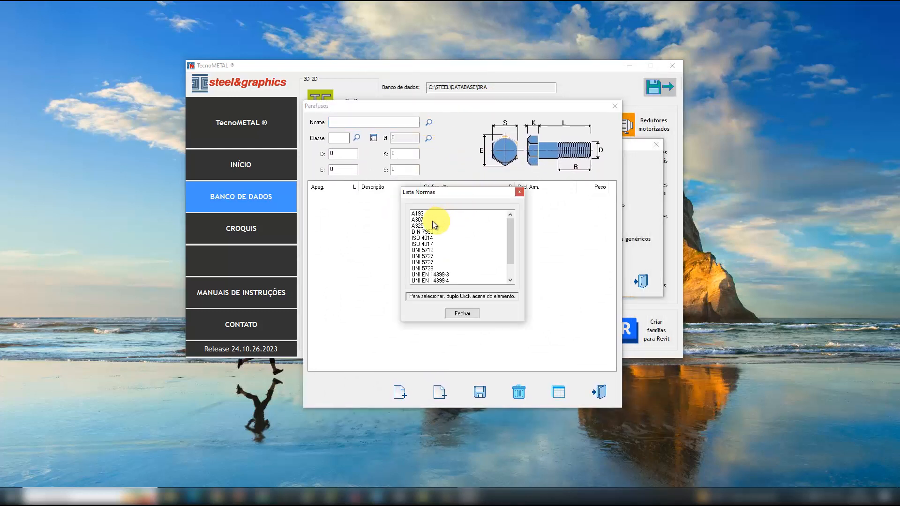
{"action": "double_click", "coordinate": [419, 225]}
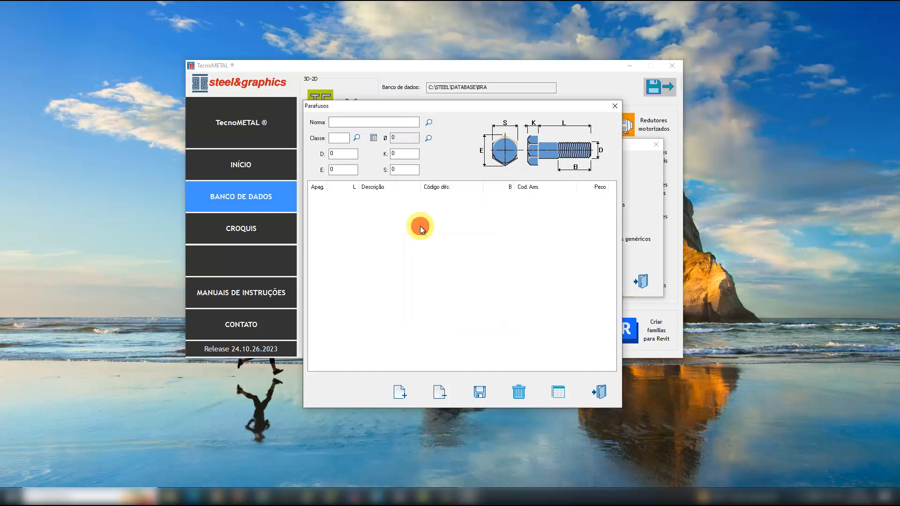
{"action": "left_click", "coordinate": [357, 137]}
{"action": "double_click", "coordinate": [421, 219]}
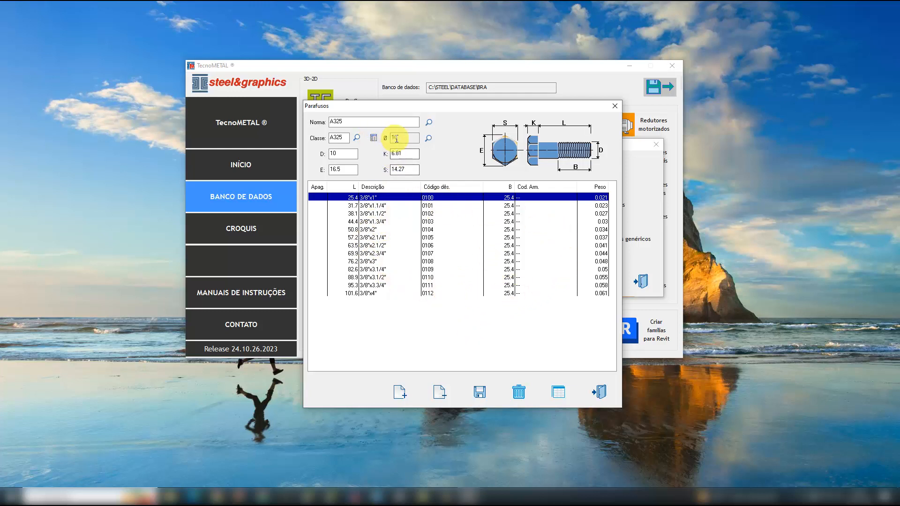
Display the A325 bolts of nominal diameter 12 (1/2"), followed by those of diameter 16 (5/8")
{"action": "left_click", "coordinate": [430, 140]}
{"action": "left_click", "coordinate": [446, 224]}
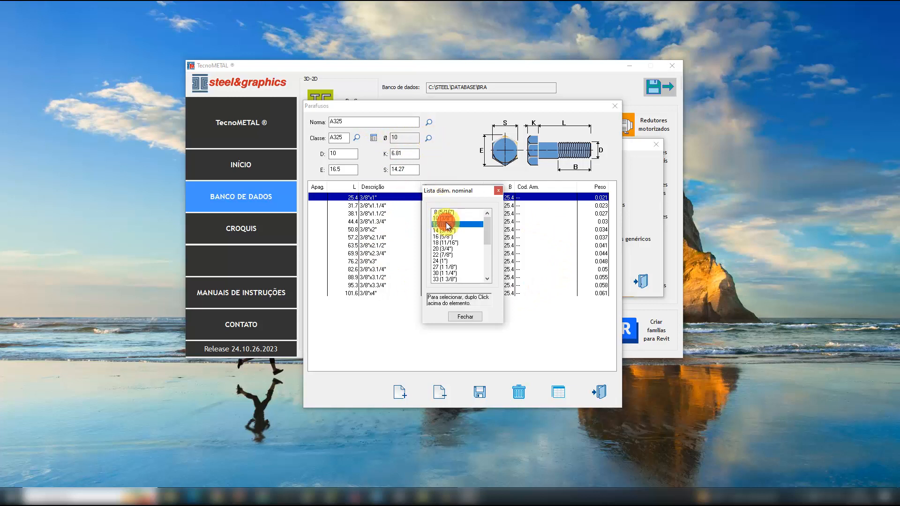
{"action": "double_click", "coordinate": [446, 223]}
{"action": "left_click", "coordinate": [428, 139]}
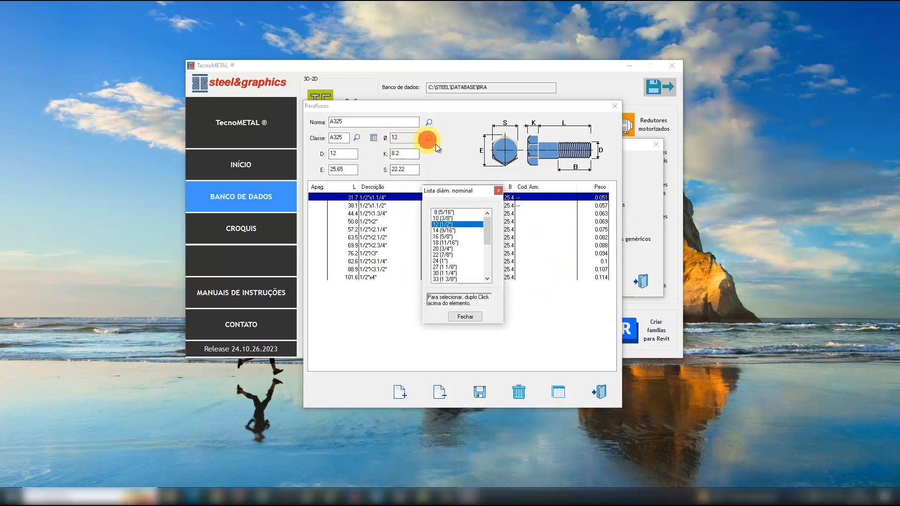
{"action": "double_click", "coordinate": [445, 236]}
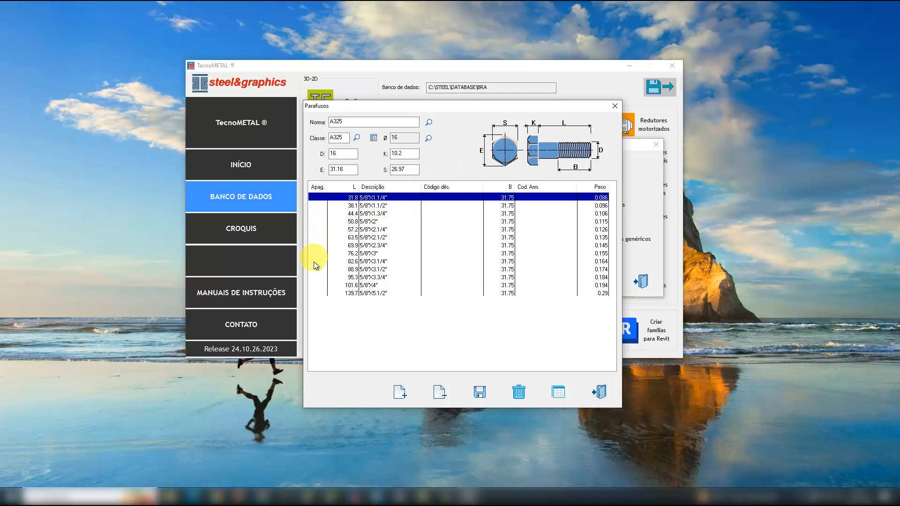
Mark the first eight 5/8" bolt rows, from 5/8"X1.1/4" to 5/8"X3", for deletion
{"action": "left_click", "coordinate": [315, 197]}
{"action": "left_click", "coordinate": [389, 199]}
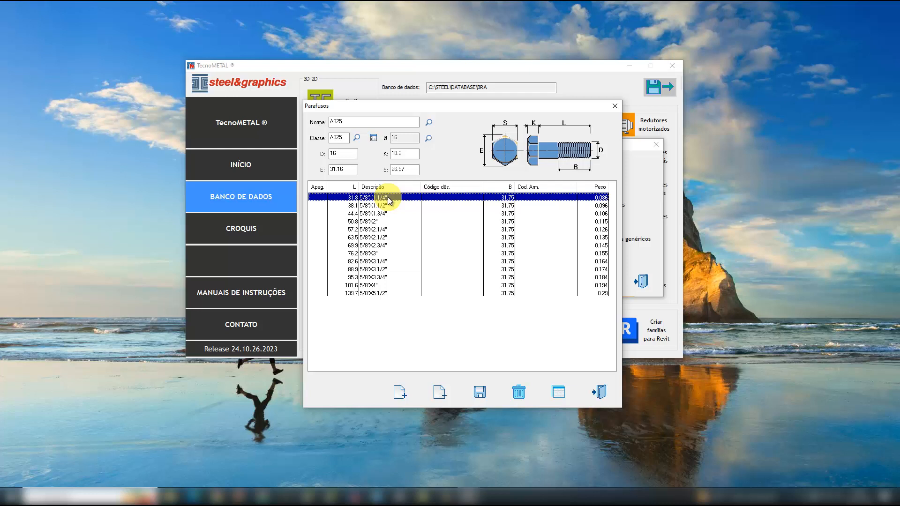
{"action": "key", "text": "Delete"}
{"action": "left_click", "coordinate": [389, 206]}
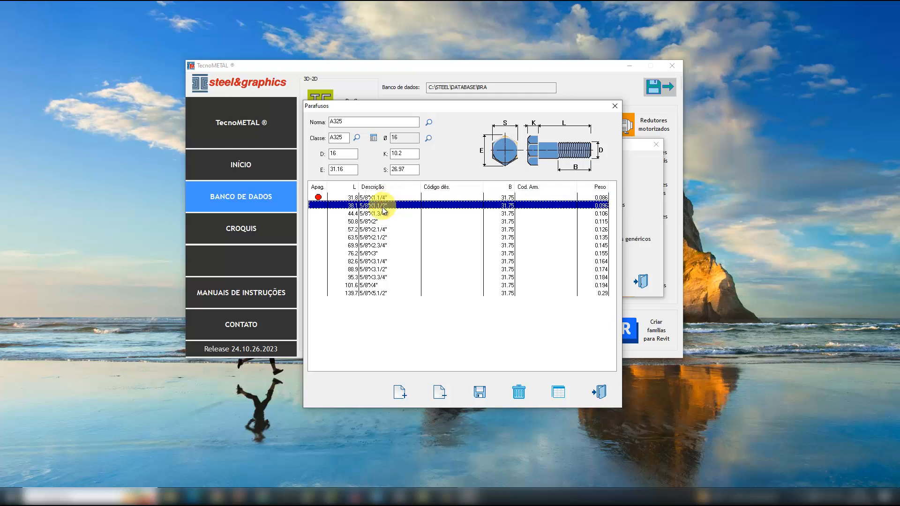
{"action": "key", "text": "Delete"}
{"action": "left_click", "coordinate": [386, 214]}
{"action": "key", "text": "Delete"}
{"action": "left_click", "coordinate": [384, 221]}
{"action": "key", "text": "Delete"}
{"action": "left_click", "coordinate": [384, 229]}
{"action": "key", "text": "Delete"}
{"action": "left_click", "coordinate": [383, 237]}
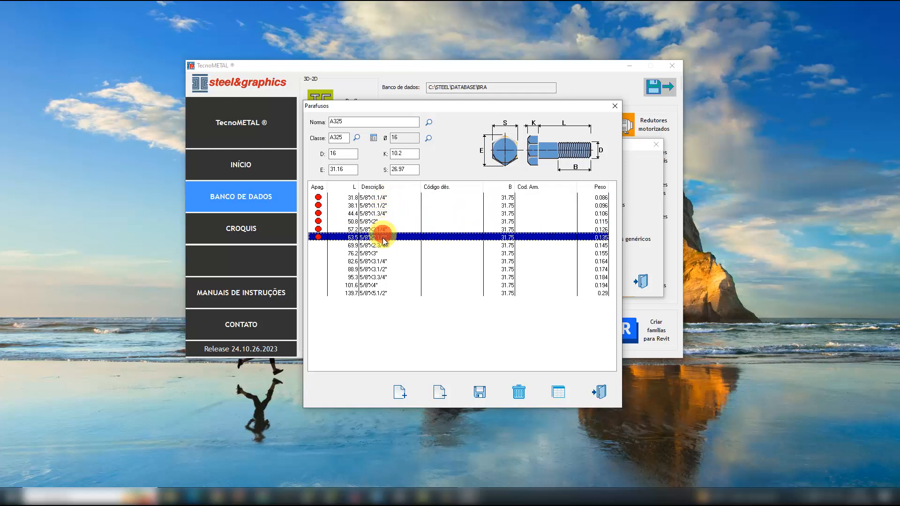
{"action": "left_click", "coordinate": [382, 245]}
{"action": "key", "text": "Delete"}
{"action": "left_click", "coordinate": [382, 253]}
{"action": "key", "text": "Delete"}
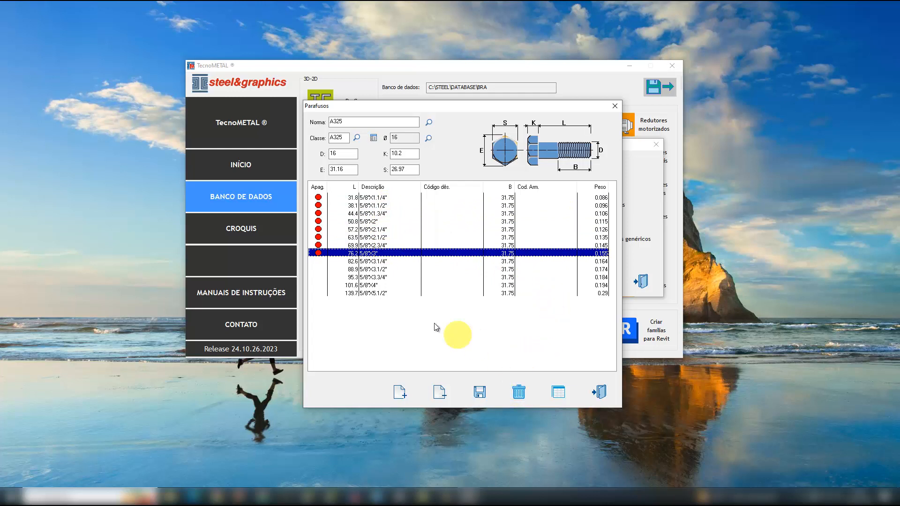
Remove the deletion marks from all eight marked 5/8" bolt rows
{"action": "left_click", "coordinate": [319, 253]}
{"action": "left_click", "coordinate": [320, 245]}
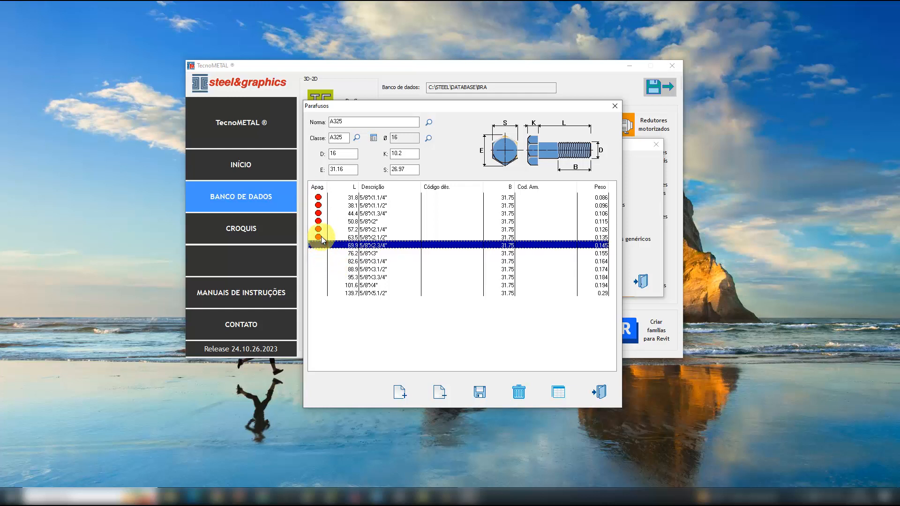
{"action": "left_click", "coordinate": [319, 237]}
{"action": "left_click", "coordinate": [318, 229]}
{"action": "left_click", "coordinate": [319, 222]}
{"action": "left_click", "coordinate": [320, 213]}
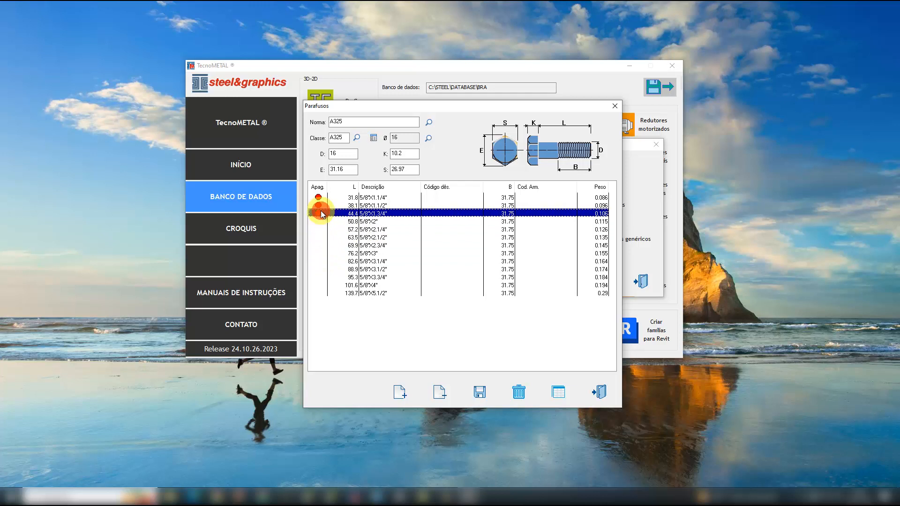
{"action": "left_click", "coordinate": [319, 205]}
{"action": "left_click", "coordinate": [319, 197]}
{"action": "left_click", "coordinate": [445, 304]}
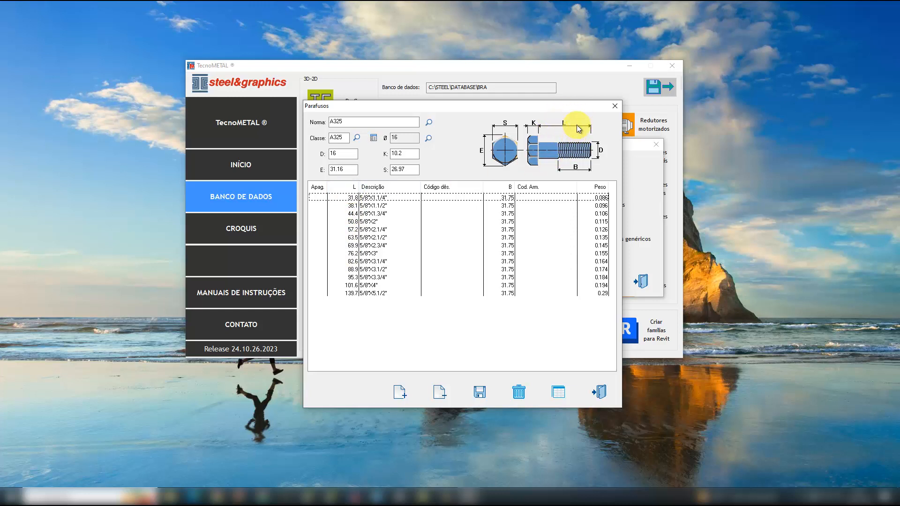
Open the length L and the description of the 5/8"X1.1/4" bolt for editing, one after the other
{"action": "left_click", "coordinate": [382, 196]}
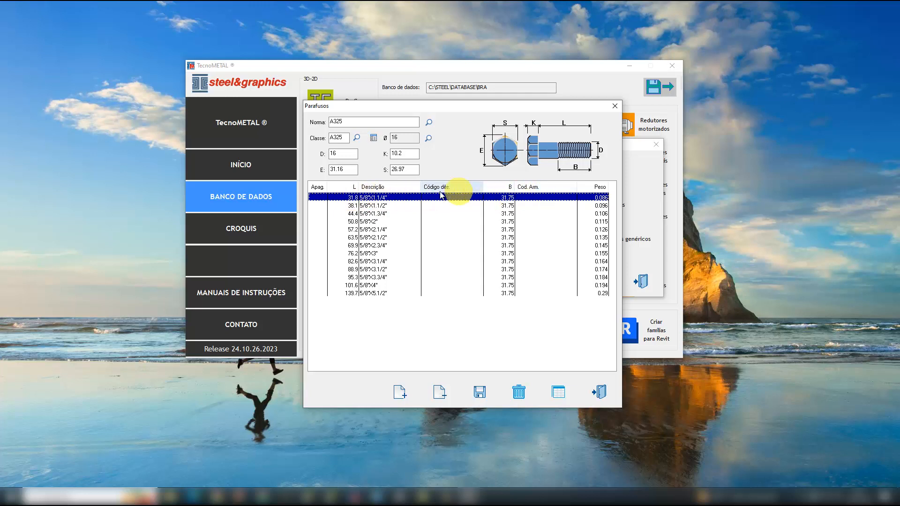
{"action": "left_click", "coordinate": [350, 198]}
{"action": "double_click", "coordinate": [349, 198]}
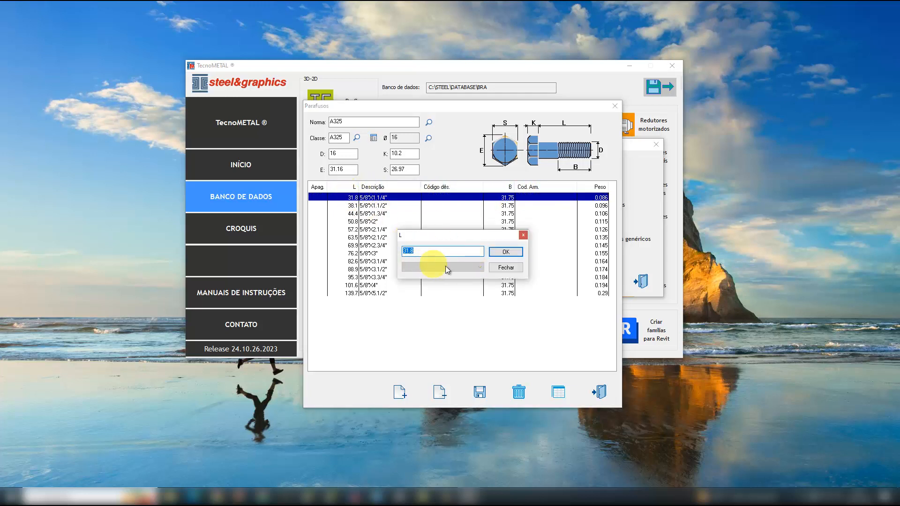
{"action": "left_click", "coordinate": [523, 235]}
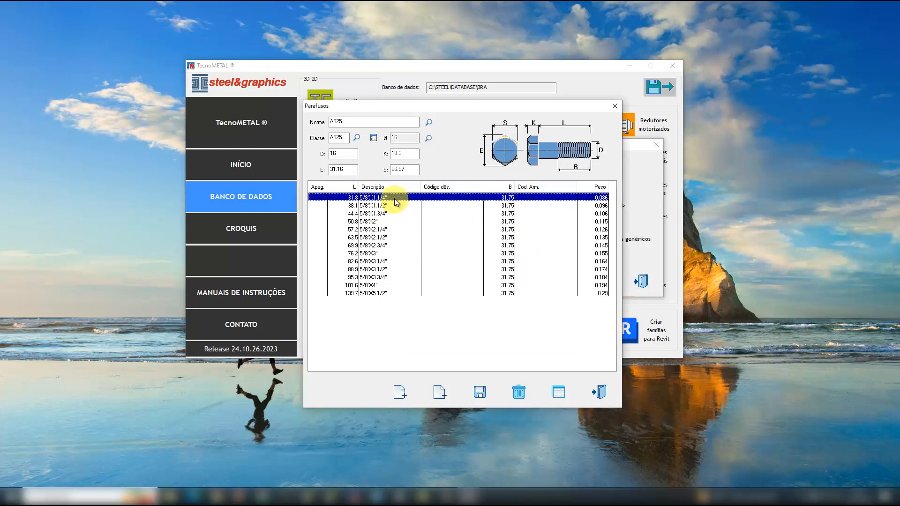
{"action": "double_click", "coordinate": [395, 198]}
{"action": "left_click", "coordinate": [453, 254]}
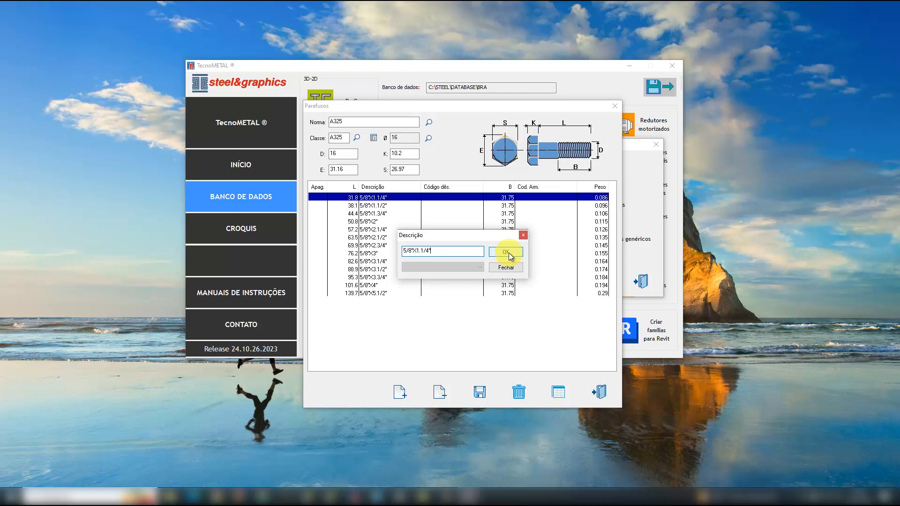
{"action": "left_click", "coordinate": [507, 253]}
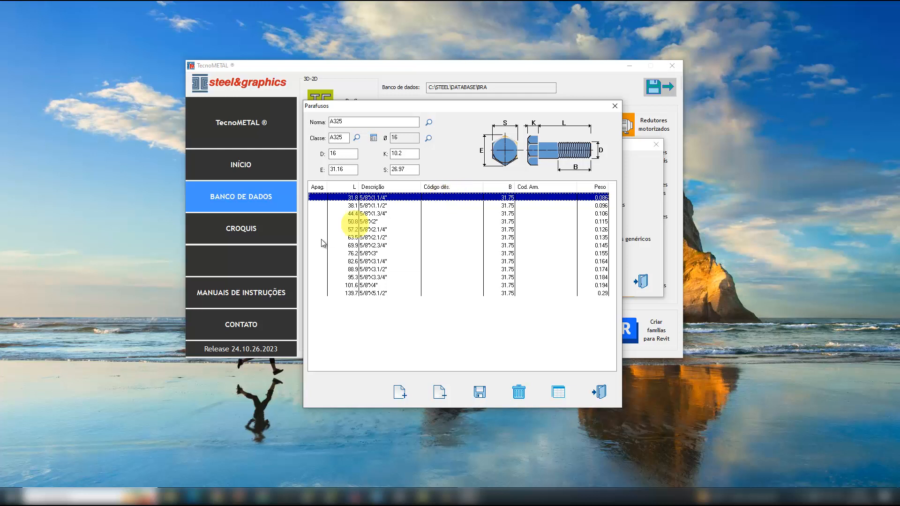
Open the manual for configurations, database, lists and utilities at chapter 1.2.2.2. Parafusos
{"action": "left_click", "coordinate": [264, 286]}
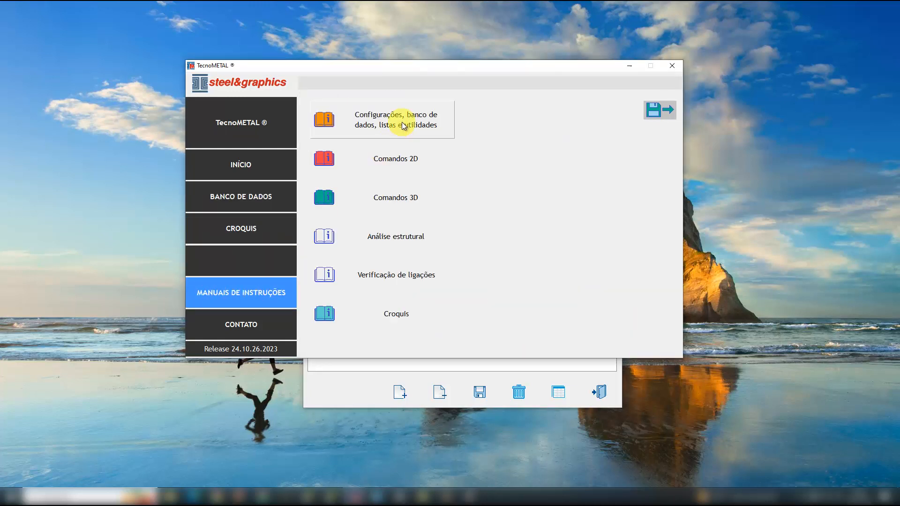
{"action": "left_click", "coordinate": [418, 133]}
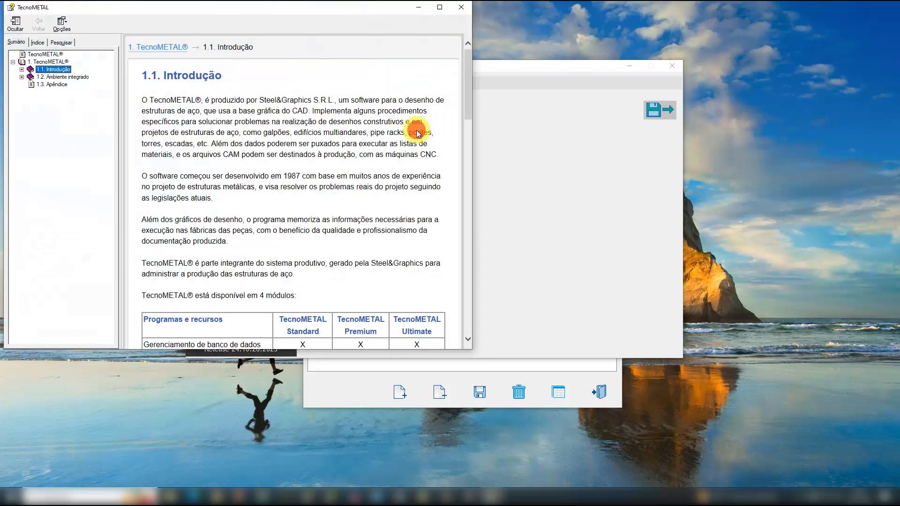
{"action": "left_click", "coordinate": [21, 69]}
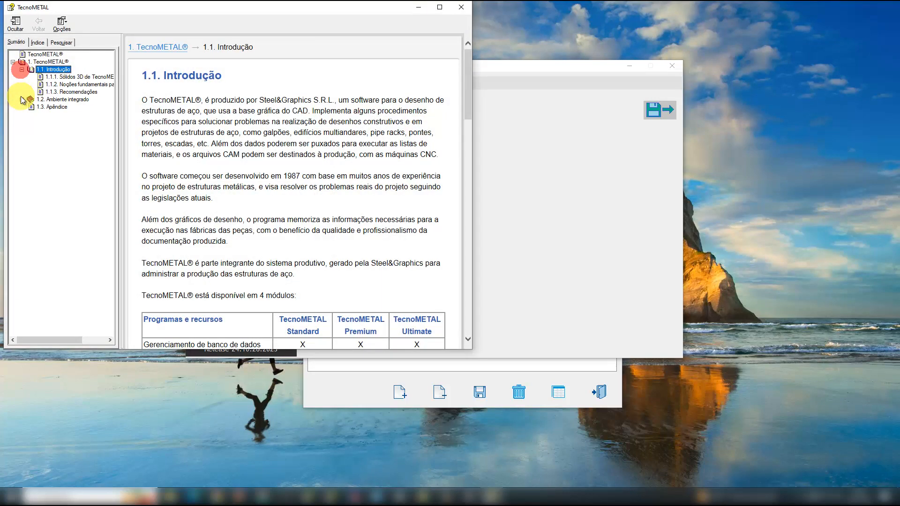
{"action": "left_click", "coordinate": [22, 99]}
{"action": "left_click", "coordinate": [30, 114]}
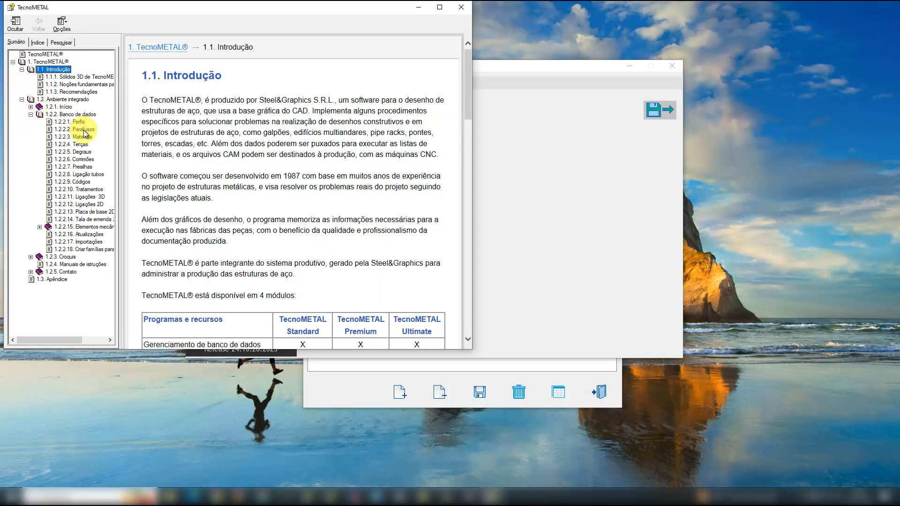
{"action": "left_click", "coordinate": [75, 129]}
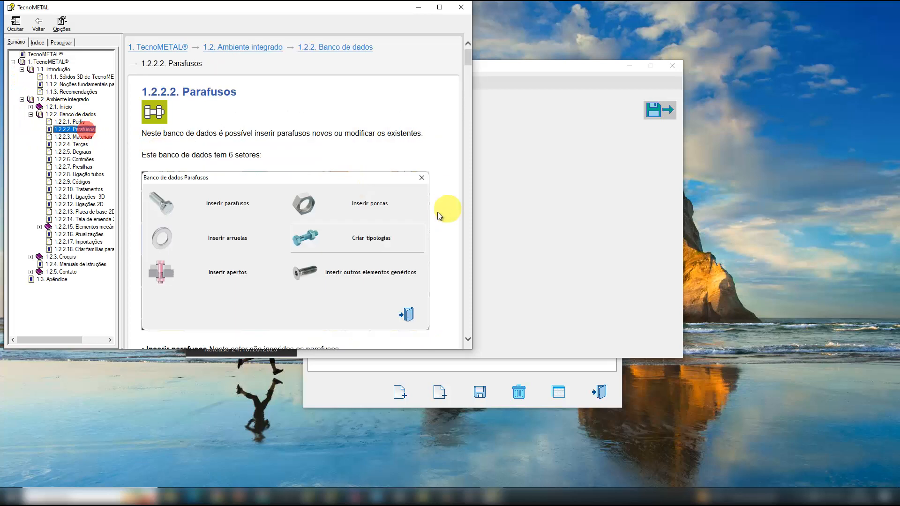
Enlarge the manual and read how the Inserir parafusos section explains dimensions, lengths, descriptions, codes, weight and row deletion
{"action": "left_click", "coordinate": [439, 7]}
{"action": "scroll", "coordinate": [609, 229], "scroll_direction": "down", "scroll_amount": 10}
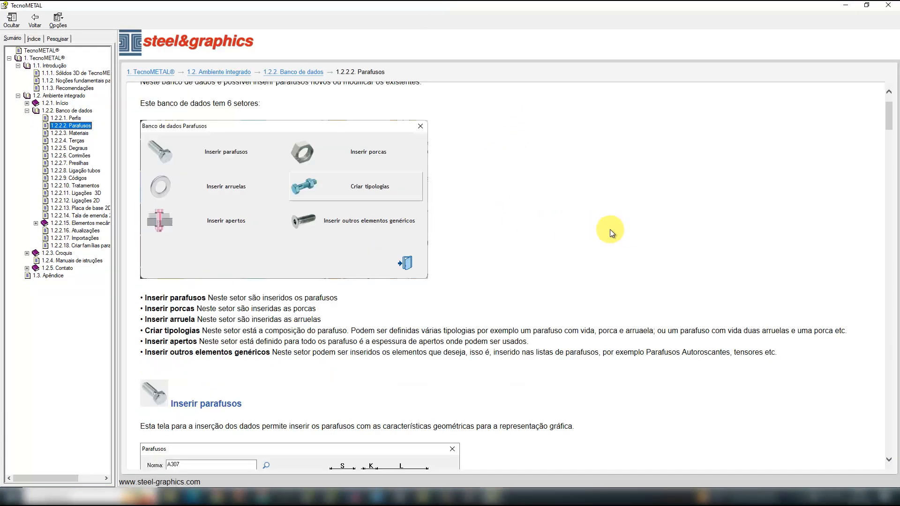
{"action": "scroll", "coordinate": [609, 229], "scroll_direction": "up", "scroll_amount": 3}
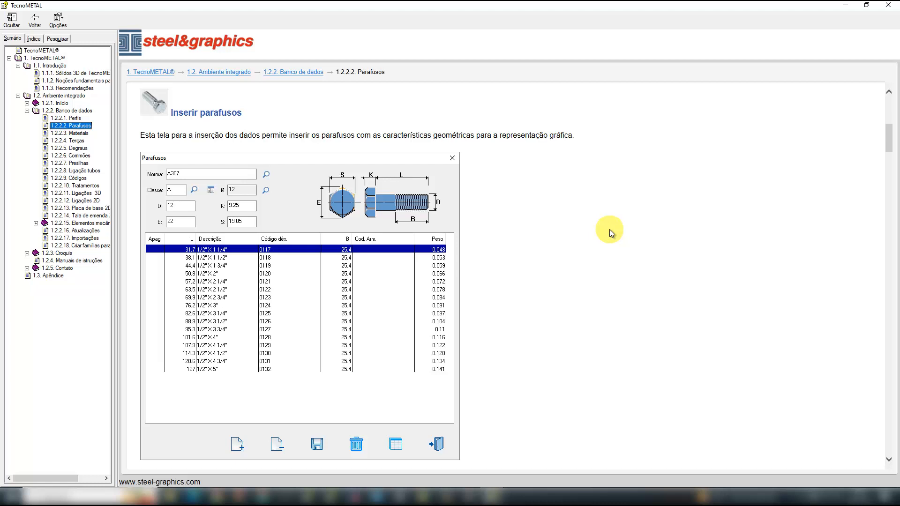
{"action": "scroll", "coordinate": [610, 229], "scroll_direction": "down", "scroll_amount": 15}
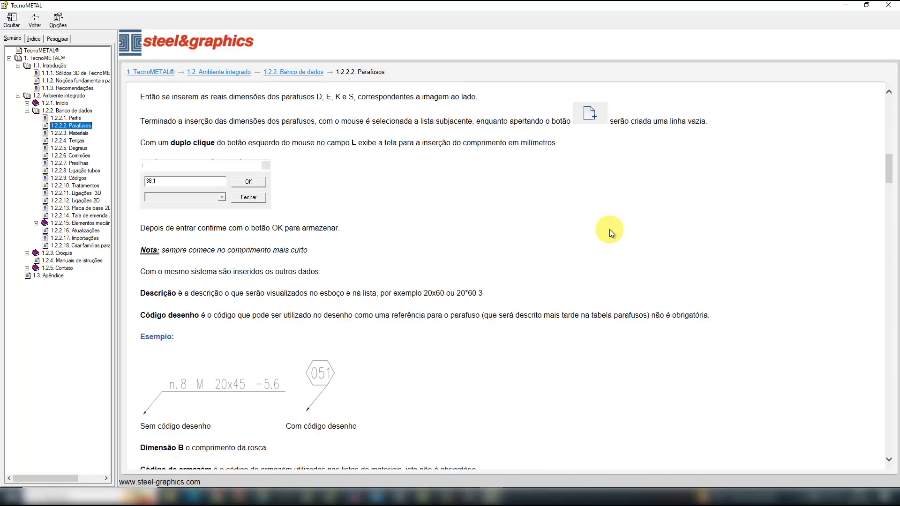
{"action": "scroll", "coordinate": [353, 159], "scroll_direction": "up", "scroll_amount": 3}
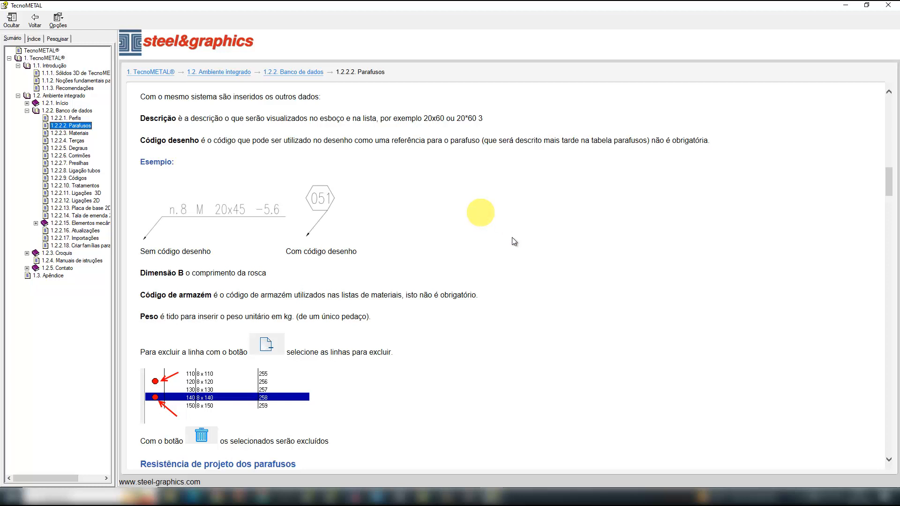
Minimize the manual and close the bolt form, returning to the Banco de dados Parafusos dialog
{"action": "left_click", "coordinate": [847, 7]}
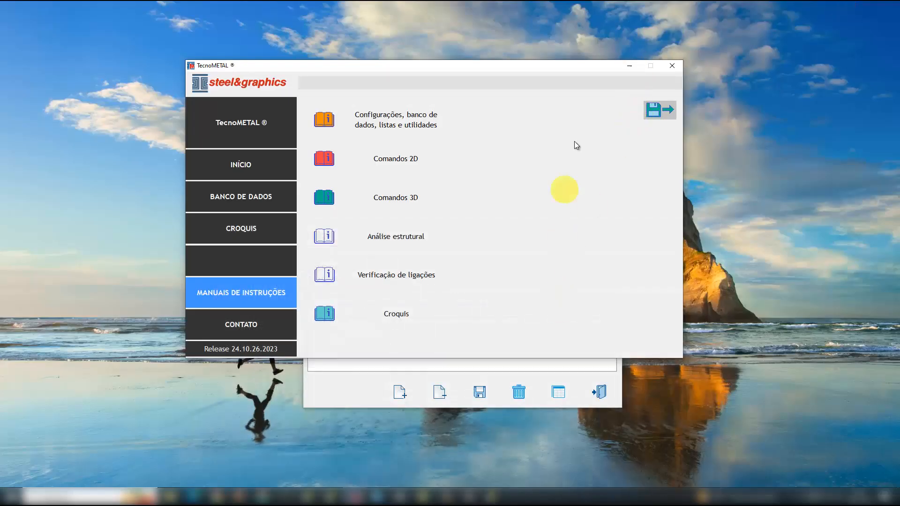
{"action": "left_click", "coordinate": [534, 378]}
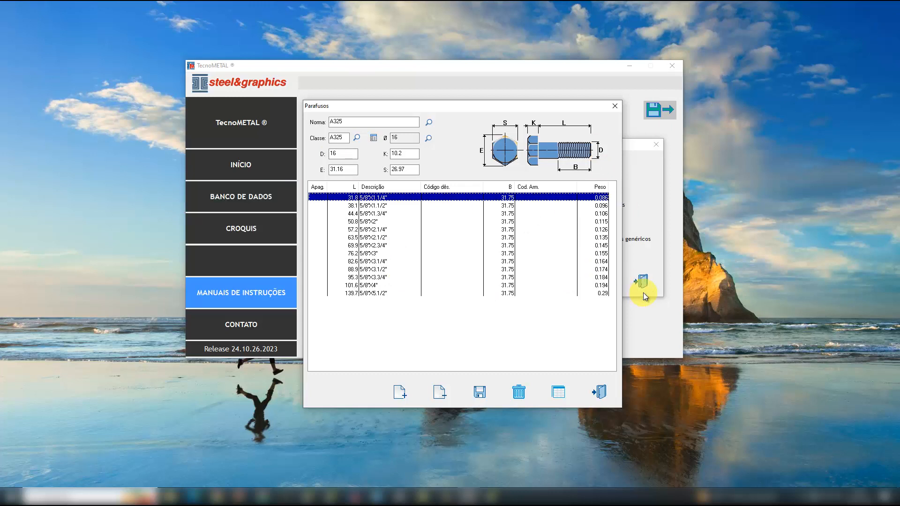
{"action": "left_click", "coordinate": [599, 393]}
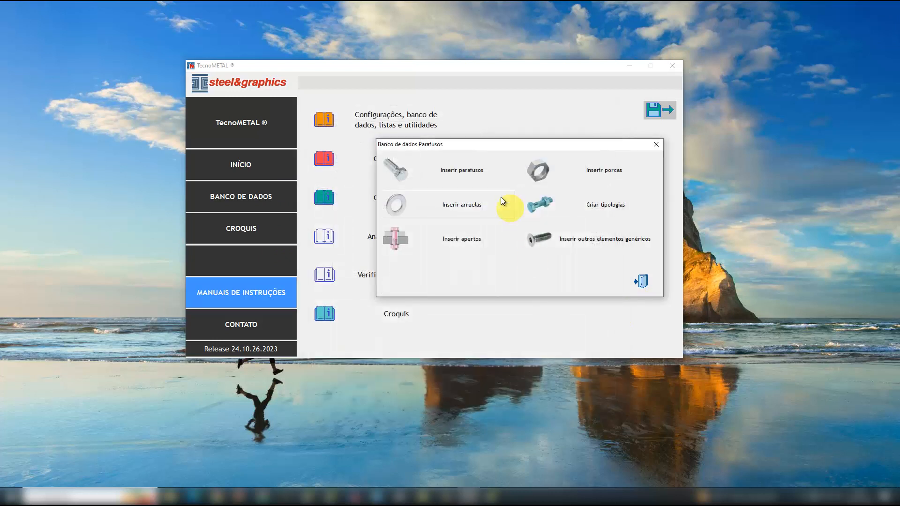
Start a new bolt in the Inserir parafusos form with norm TESTE, class AA and nominal diameter 12 (1/2")
{"action": "left_click", "coordinate": [486, 176]}
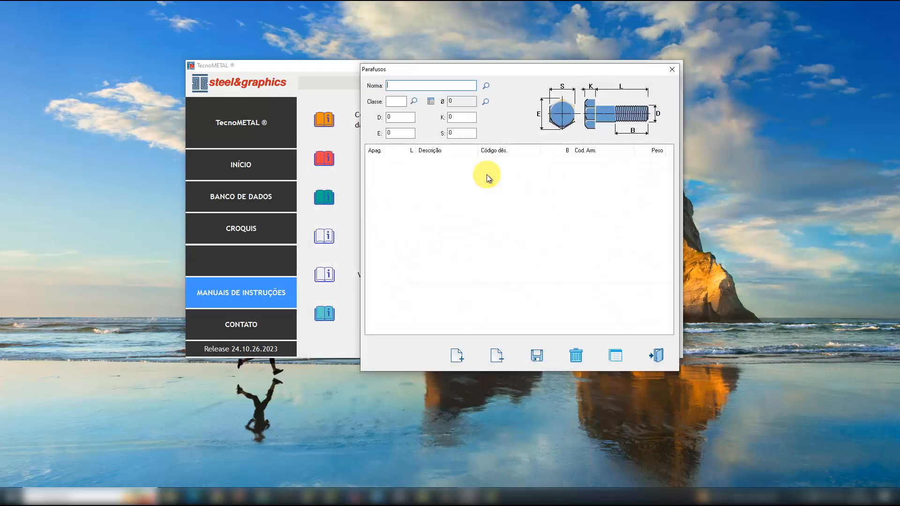
{"action": "mouse_move", "coordinate": [502, 70]}
{"action": "left_mouse_down"}
{"action": "mouse_move", "coordinate": [484, 89]}
{"action": "mouse_move", "coordinate": [450, 98]}
{"action": "left_mouse_up"}
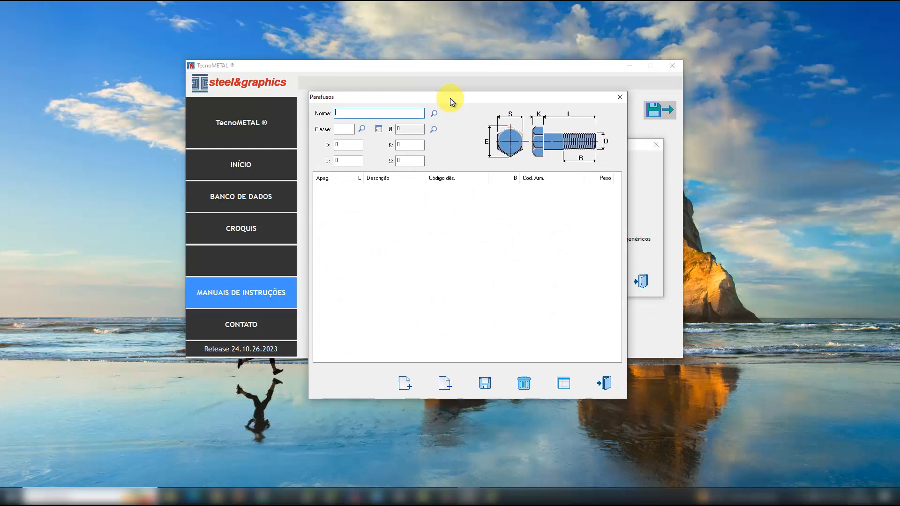
{"action": "type", "text": "TESTE"}
{"action": "left_click", "coordinate": [345, 130]}
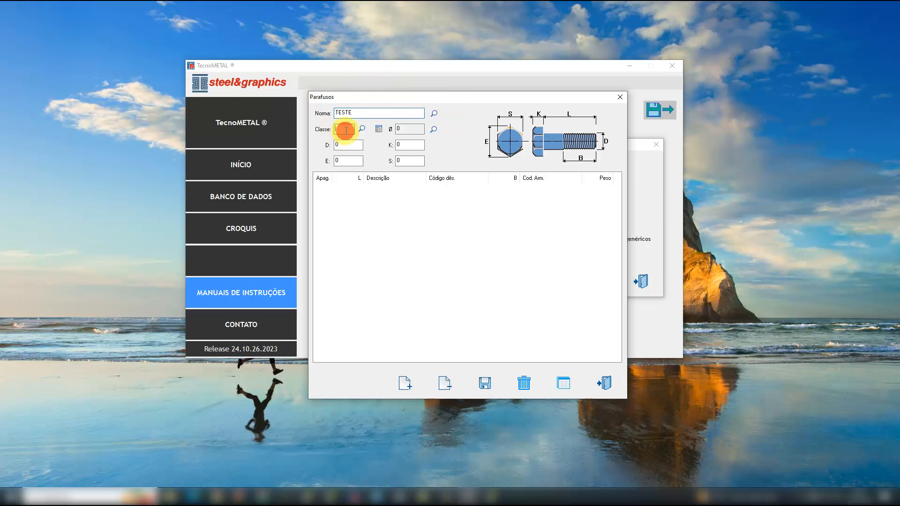
{"action": "type", "text": "AA"}
{"action": "left_click", "coordinate": [434, 129]}
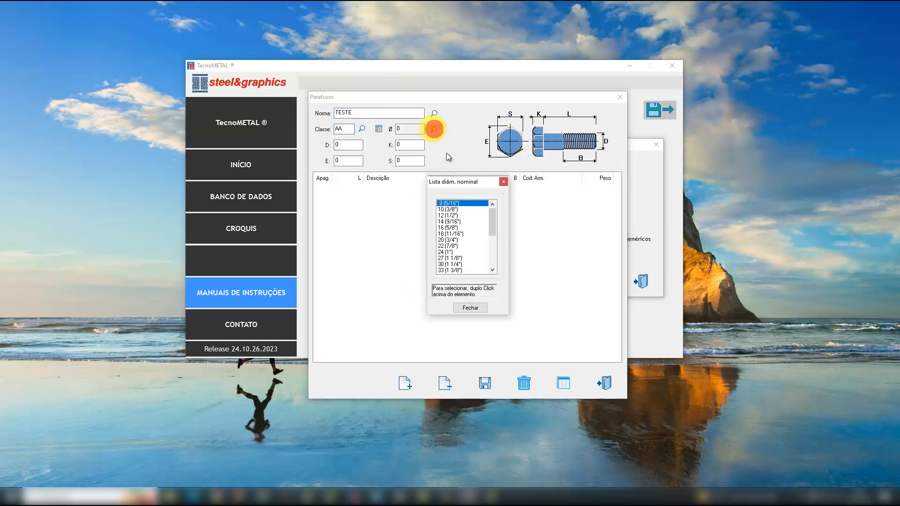
{"action": "double_click", "coordinate": [450, 216]}
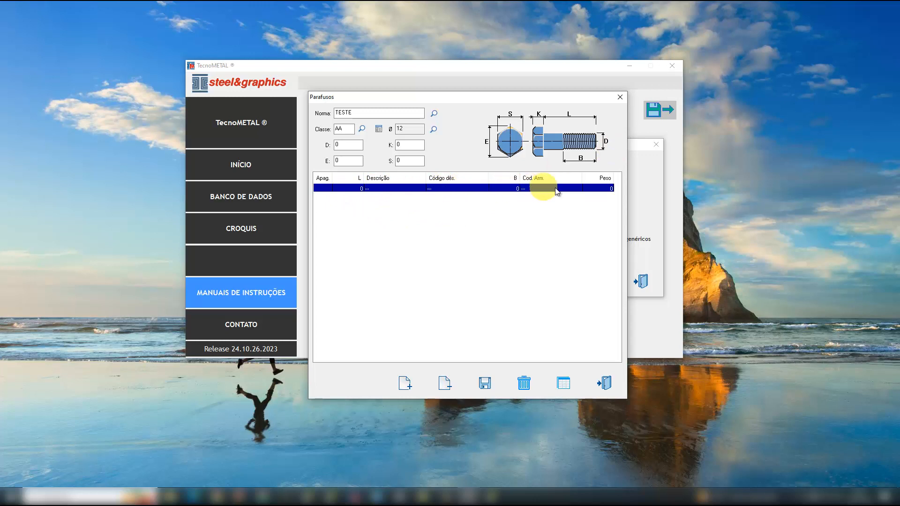
Set the empty row's length L to 31.7 and its description to 1/2"x1.1/4"
{"action": "double_click", "coordinate": [359, 188]}
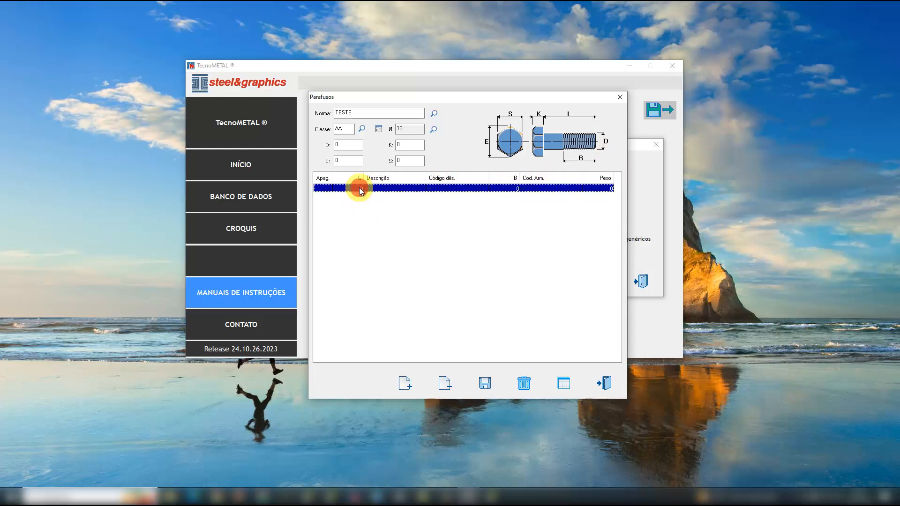
{"action": "type", "text": "31.7"}
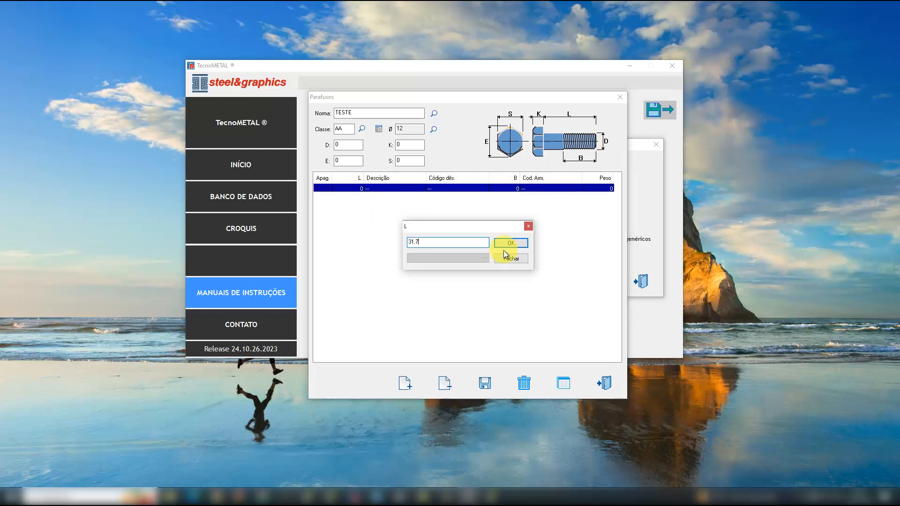
{"action": "left_click", "coordinate": [522, 244]}
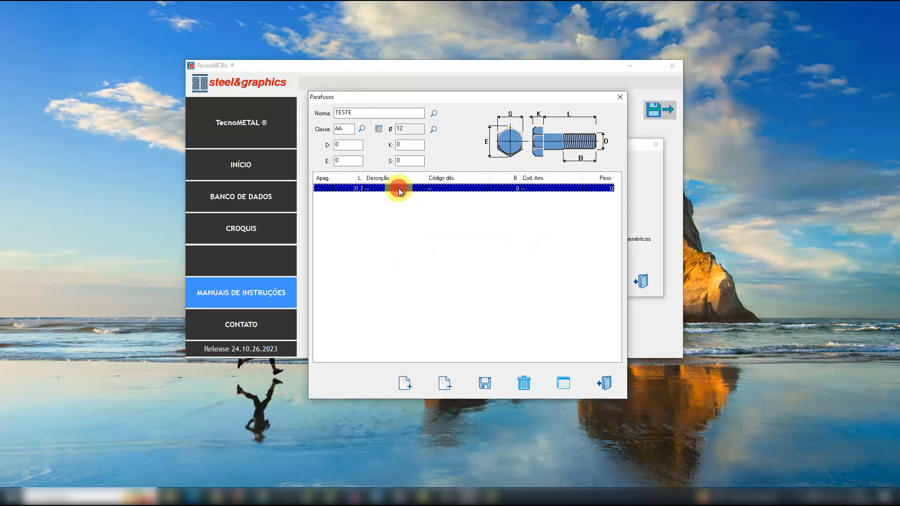
{"action": "double_click", "coordinate": [398, 187]}
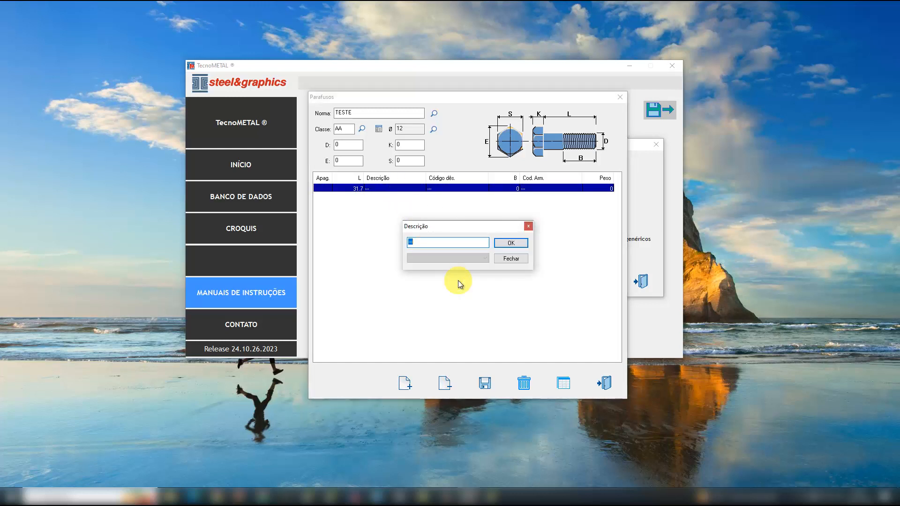
{"action": "type", "text": "1/2\"x1.1/4\""}
{"action": "left_click", "coordinate": [511, 243]}
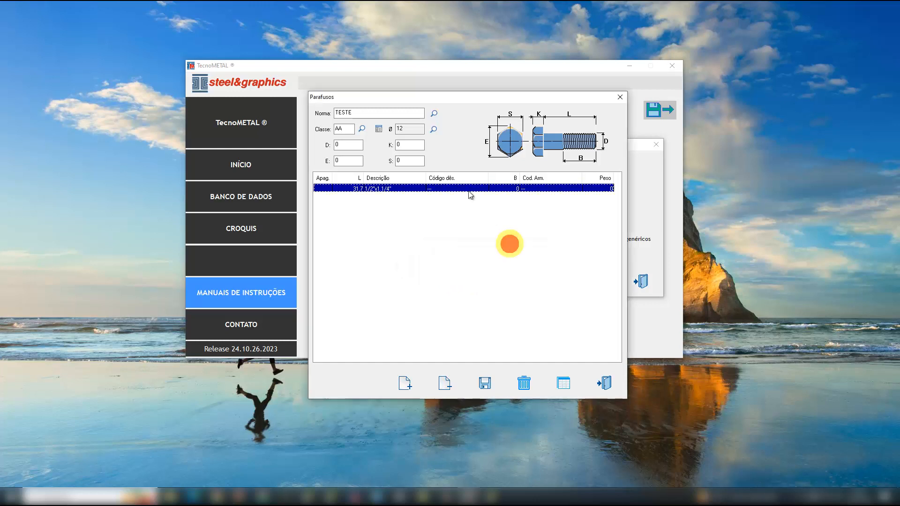
Give the 1/2"x1.1/4" bolt the drawing code 35 and a B value of 25.4
{"action": "left_click", "coordinate": [442, 188]}
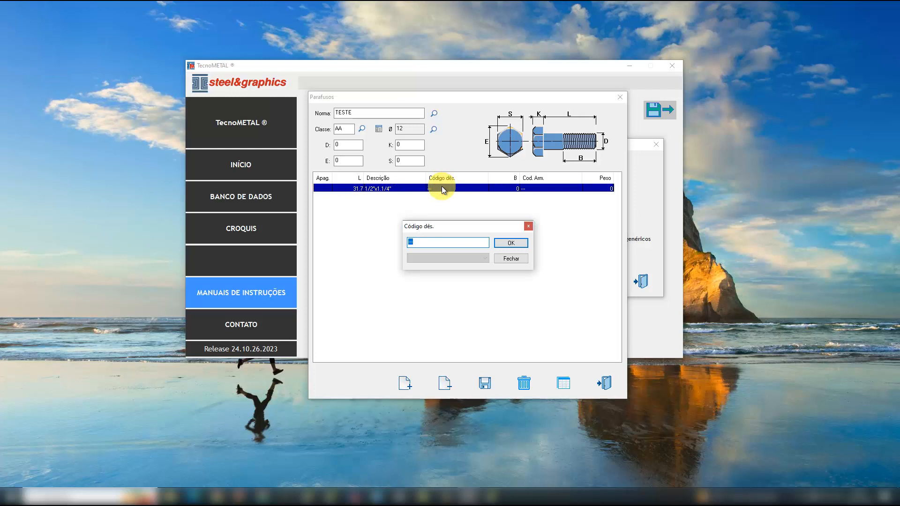
{"action": "type", "text": "35"}
{"action": "left_click", "coordinate": [511, 243]}
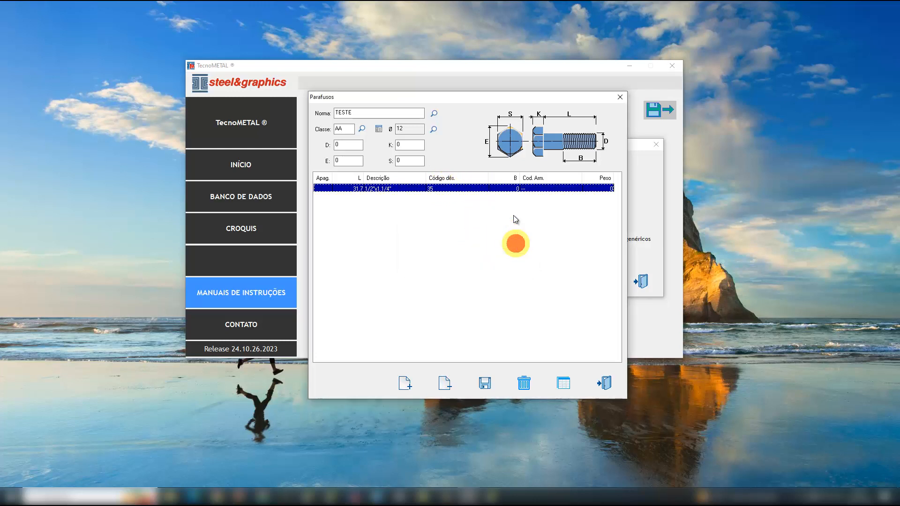
{"action": "left_click", "coordinate": [514, 189]}
{"action": "type", "text": "25.4"}
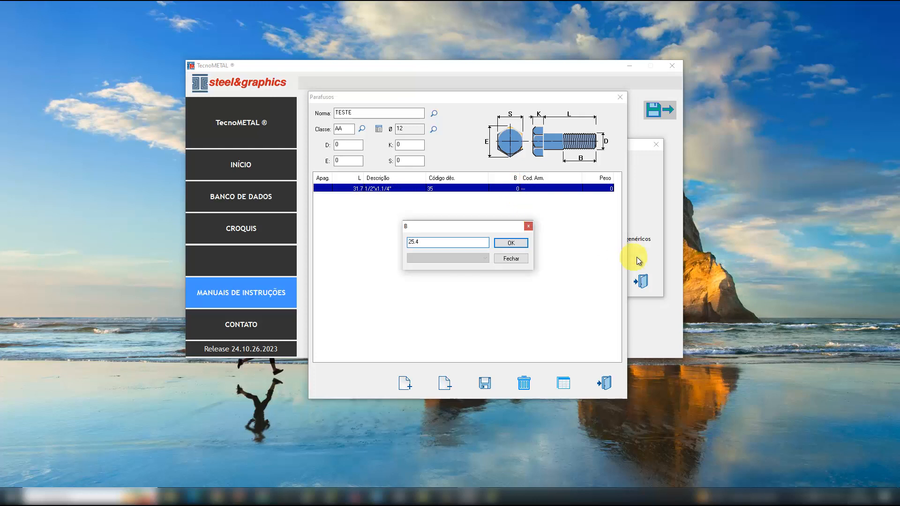
{"action": "left_click", "coordinate": [518, 243]}
Set the bolt's Cod. Arm. to 111aaaattt and its weight to 0.150
{"action": "left_click", "coordinate": [542, 189]}
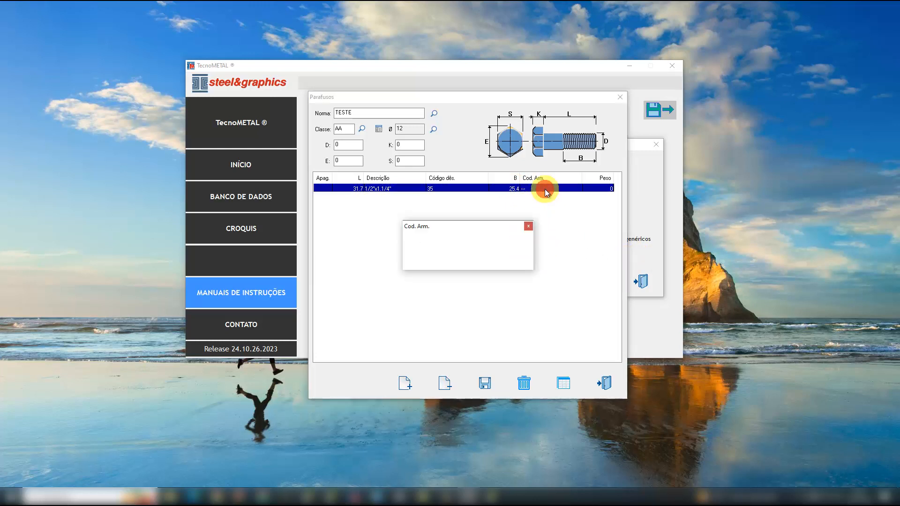
{"action": "type", "text": "111aaaattt"}
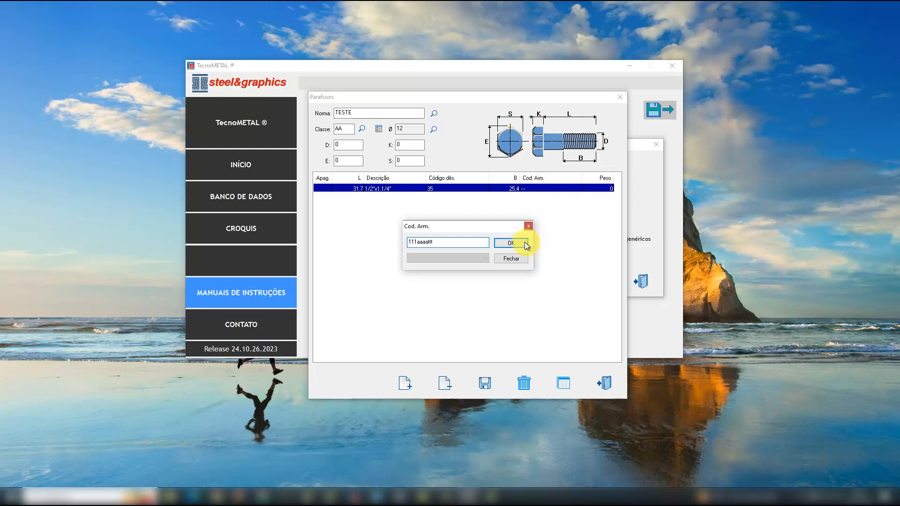
{"action": "left_click", "coordinate": [524, 243]}
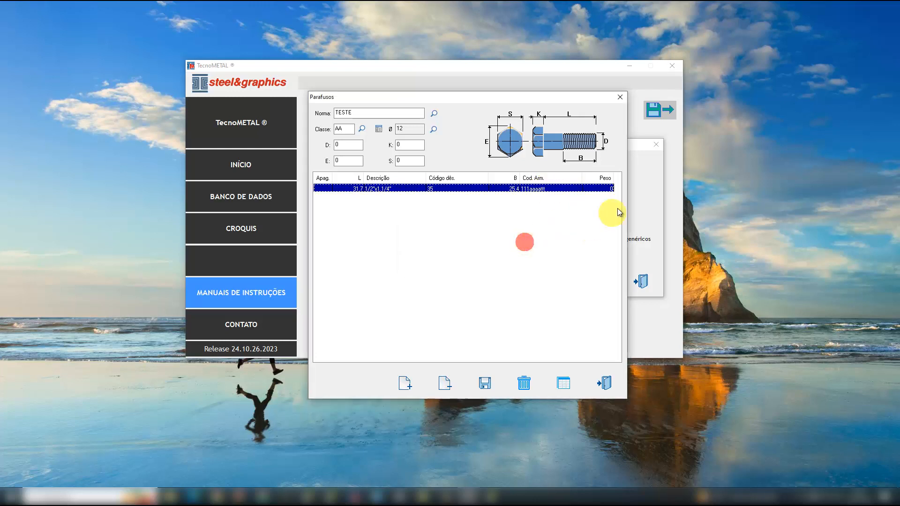
{"action": "left_click", "coordinate": [608, 188]}
{"action": "type", "text": "0"}
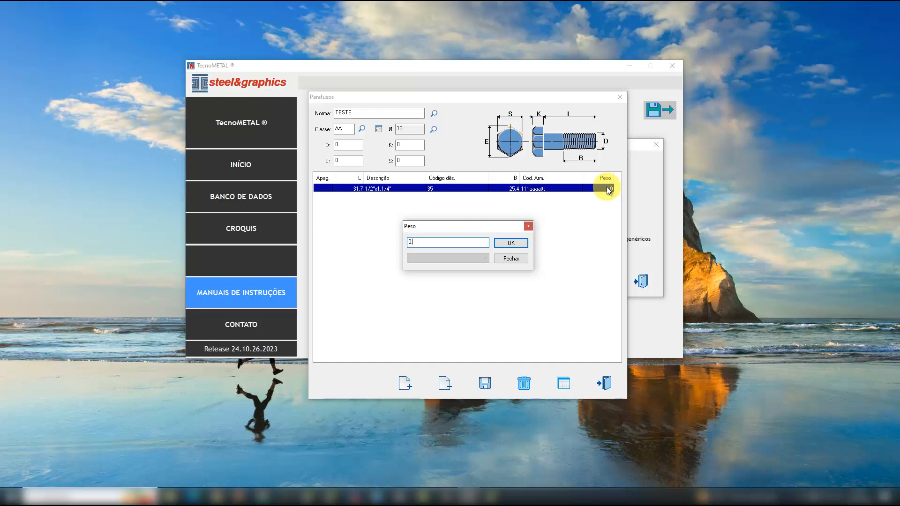
{"action": "type", "text": ".150"}
{"action": "left_click", "coordinate": [517, 243]}
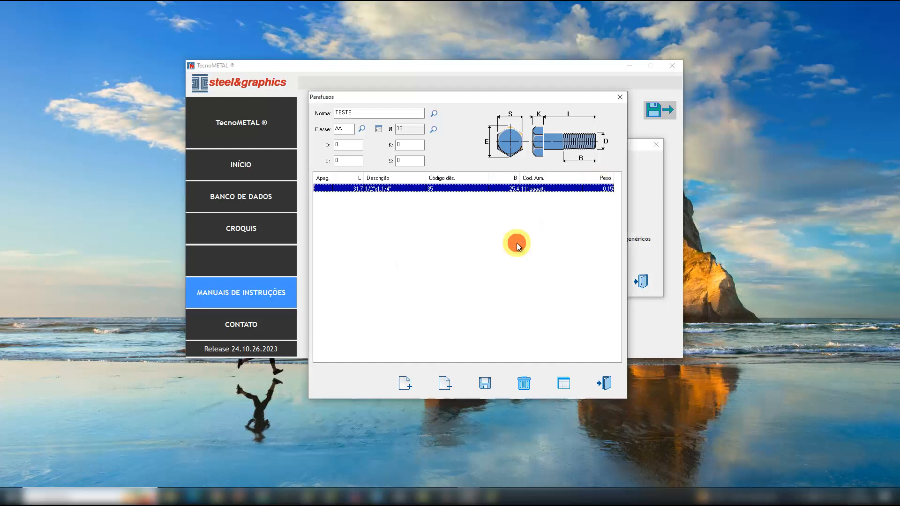
Add a second, empty row below the 1/2"x1.1/4" bolt
{"action": "left_click", "coordinate": [553, 246]}
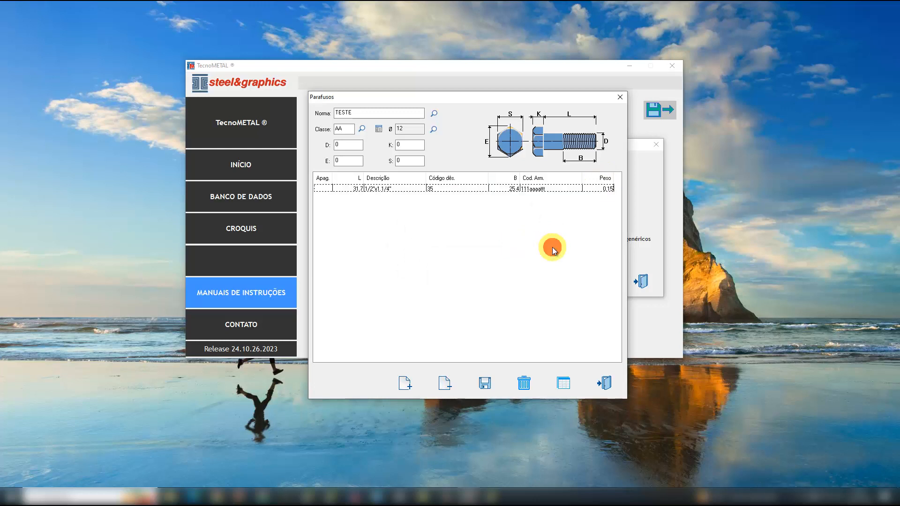
{"action": "left_click", "coordinate": [377, 188]}
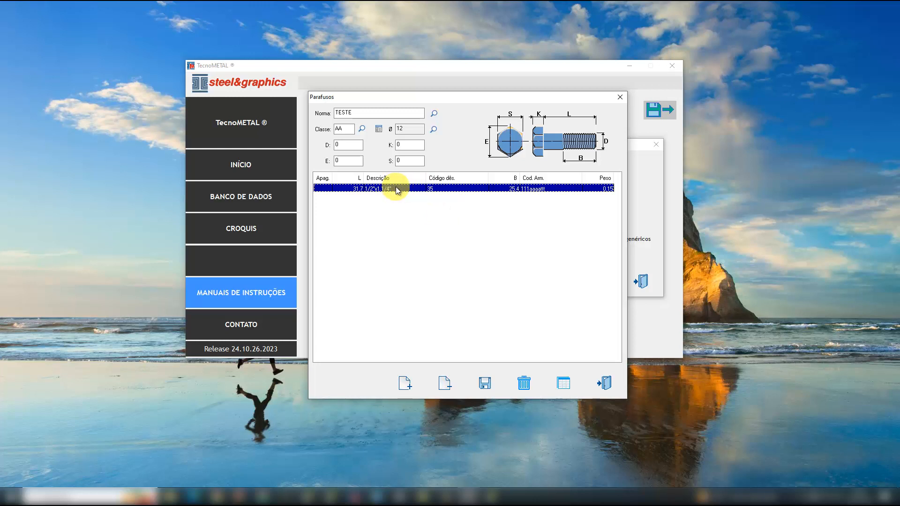
{"action": "key", "text": "Down"}
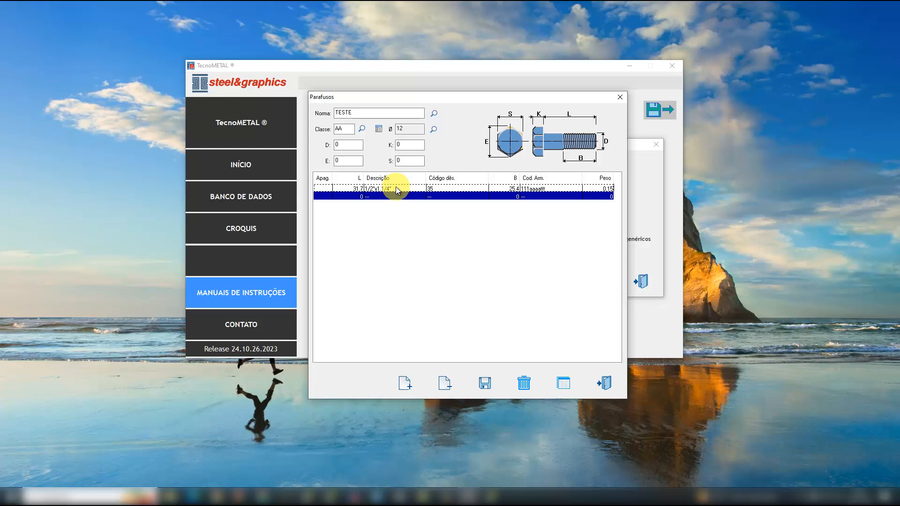
Review the manual's Inserir parafusos instructions on creating rows and entering lengths, and minimize the manual
{"action": "key", "text": "F1"}
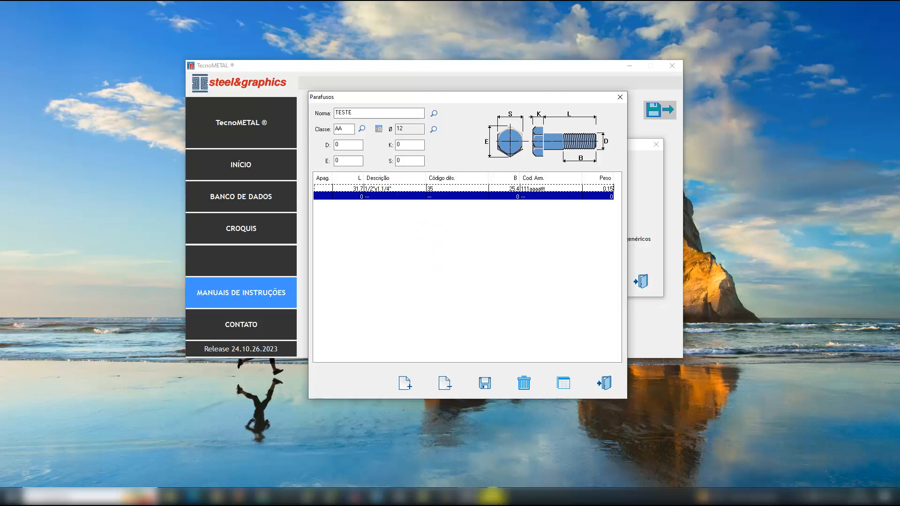
{"action": "scroll", "coordinate": [501, 349], "scroll_direction": "up", "scroll_amount": 15}
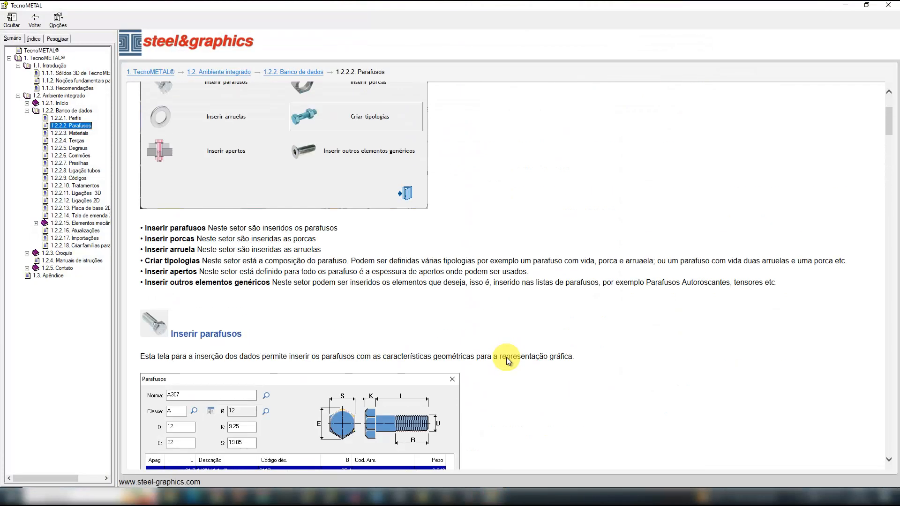
{"action": "scroll", "coordinate": [537, 347], "scroll_direction": "down", "scroll_amount": 15}
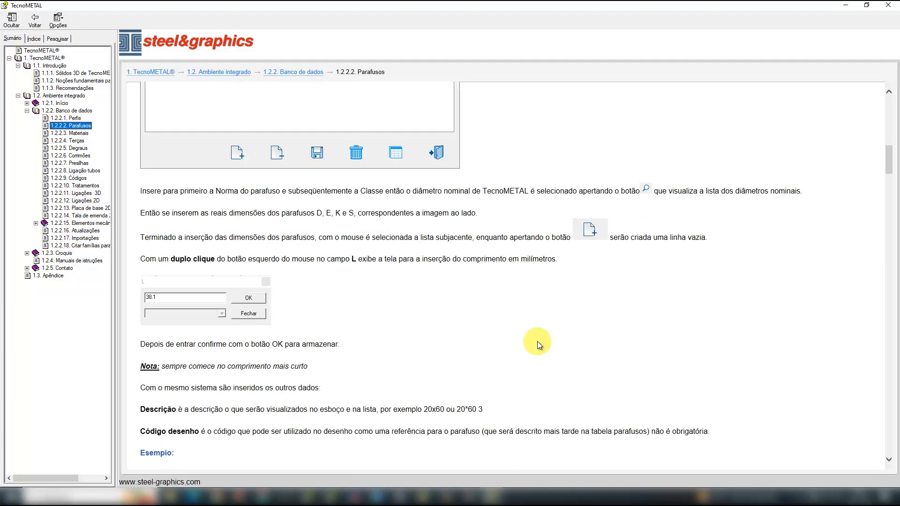
{"action": "left_click", "coordinate": [846, 4]}
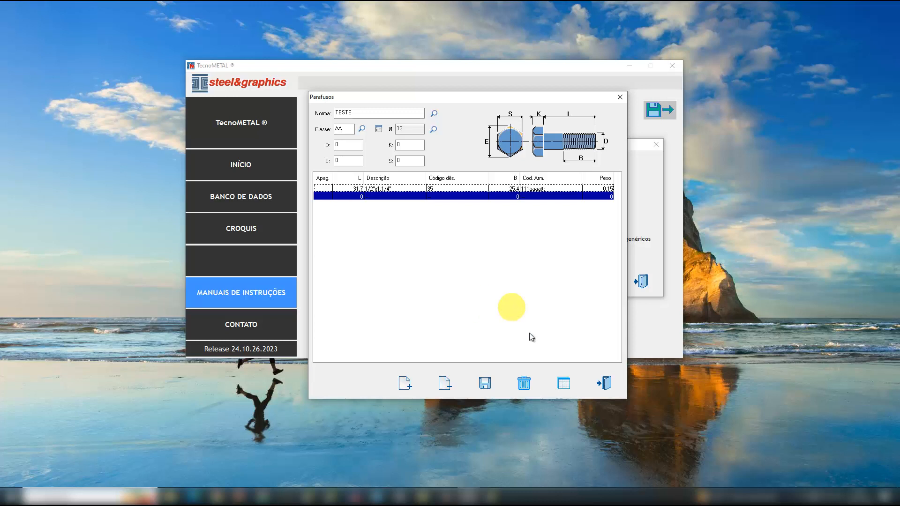
Leave the TESTE bolt form without saving and reopen Inserir parafusos from the Banco de dados section
{"action": "left_click", "coordinate": [606, 385]}
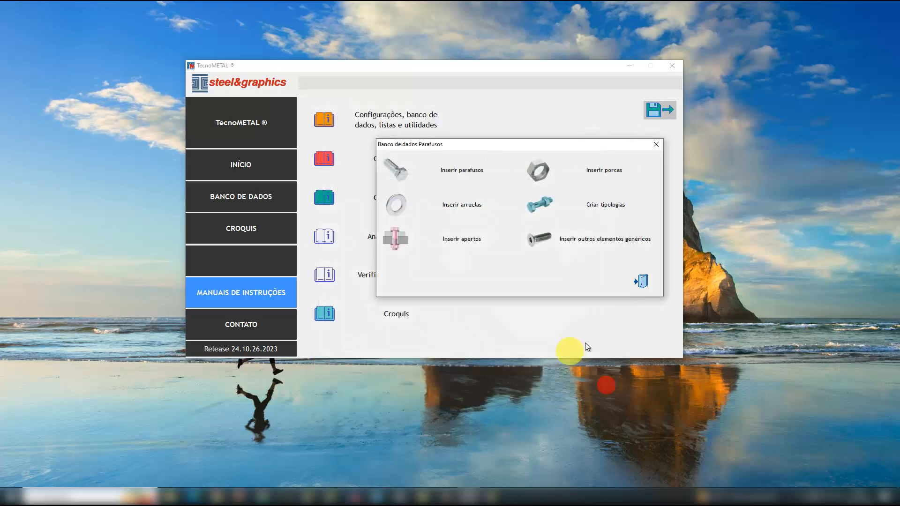
{"action": "left_click", "coordinate": [641, 281]}
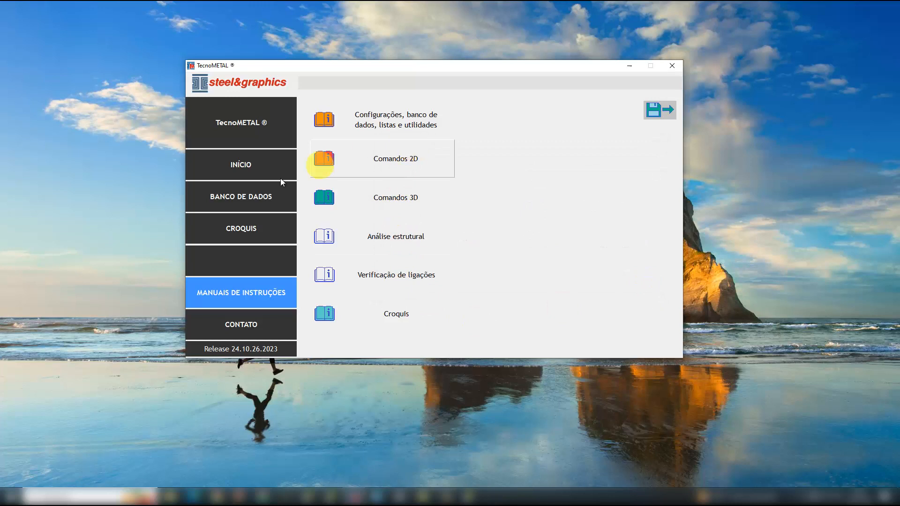
{"action": "left_click", "coordinate": [268, 194]}
{"action": "left_click", "coordinate": [347, 134]}
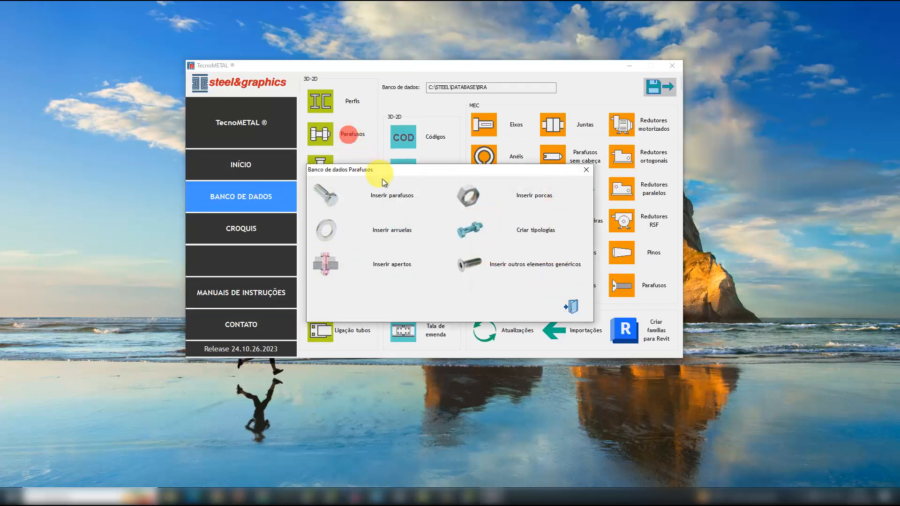
{"action": "left_click", "coordinate": [388, 192]}
Look up the A325 bolts of class A325 with nominal diameter 12 (1/2") and examine the 1/2"X2" and 1/2"X3" rows
{"action": "left_click", "coordinate": [416, 113]}
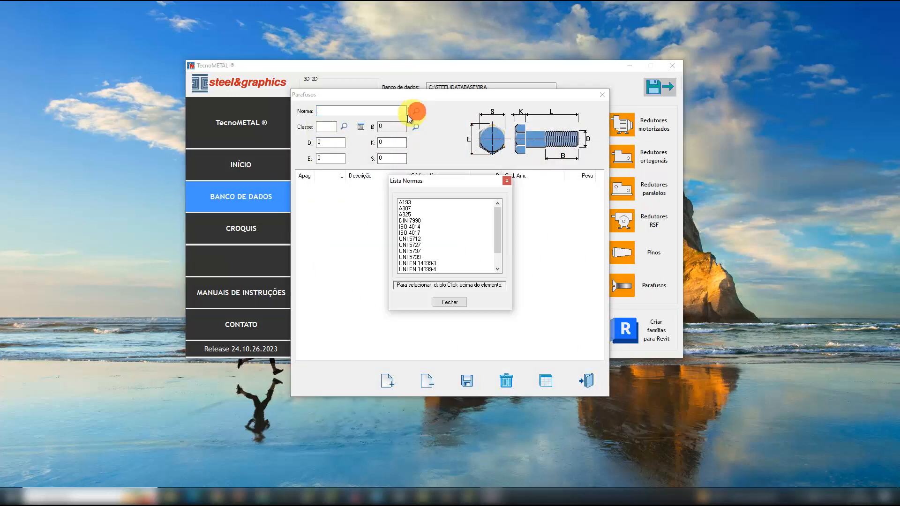
{"action": "double_click", "coordinate": [409, 212]}
{"action": "left_click", "coordinate": [344, 126]}
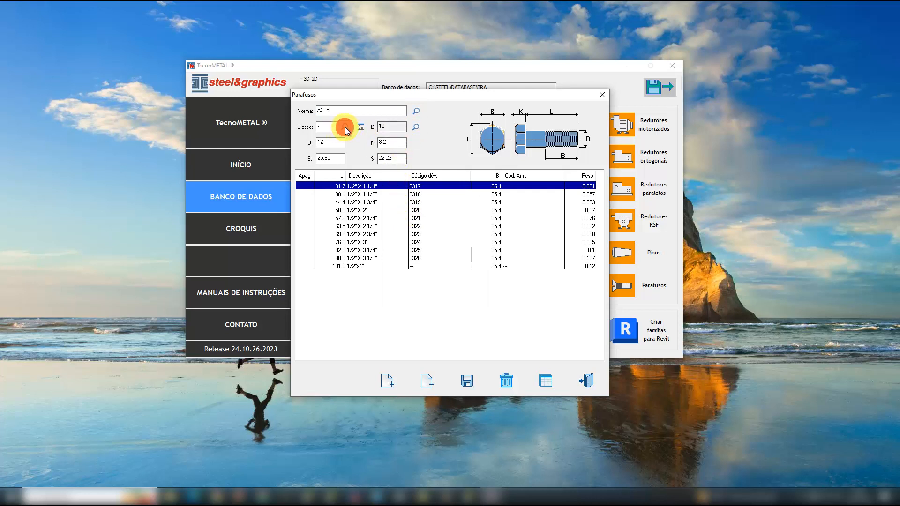
{"action": "double_click", "coordinate": [408, 212]}
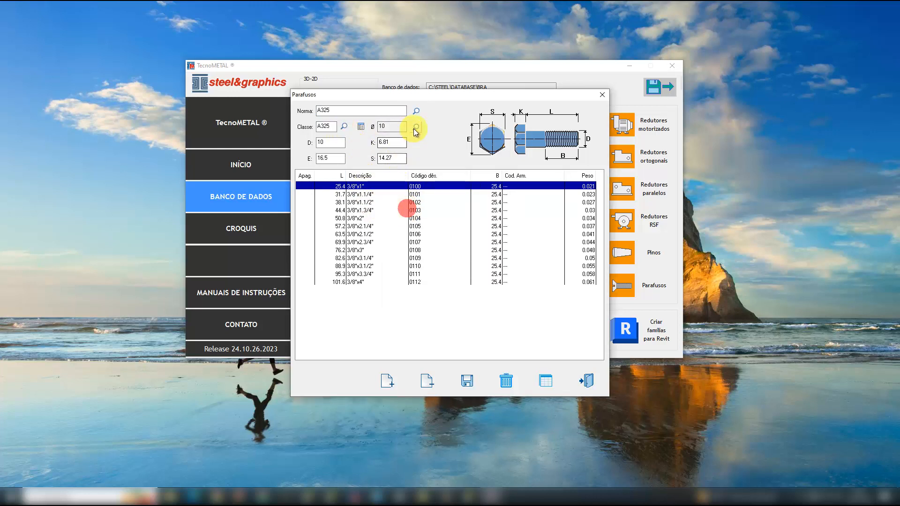
{"action": "left_click", "coordinate": [415, 128]}
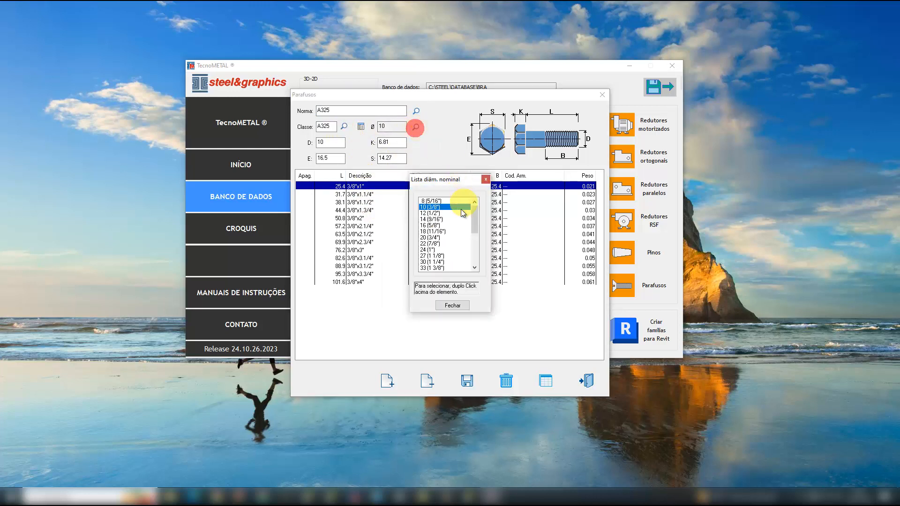
{"action": "double_click", "coordinate": [430, 211]}
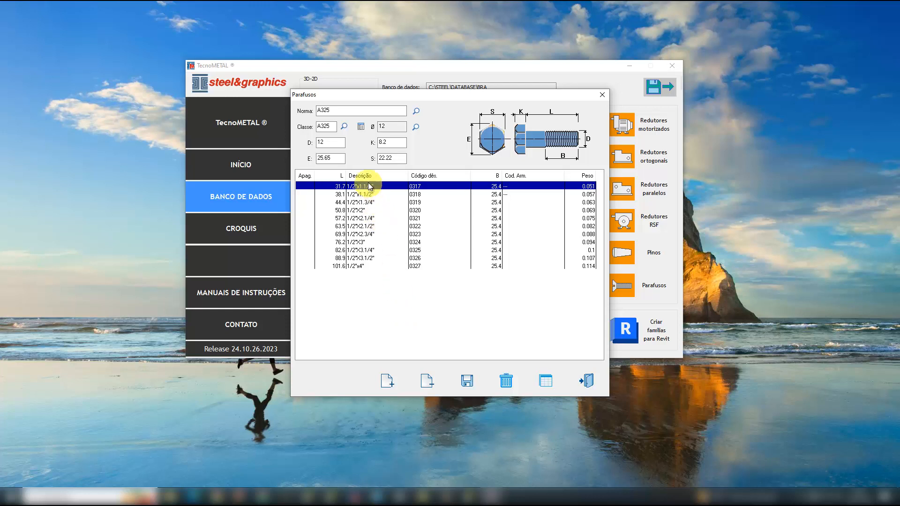
{"action": "left_click", "coordinate": [361, 210]}
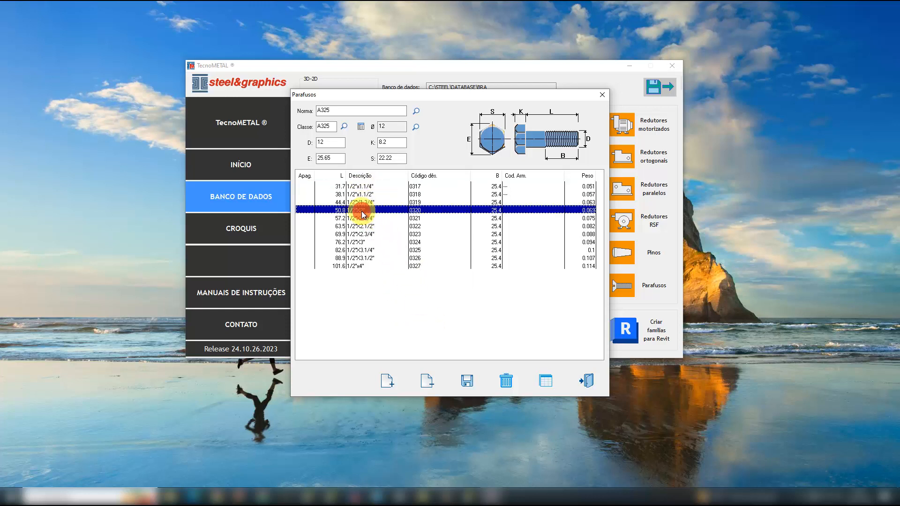
{"action": "left_click", "coordinate": [366, 242]}
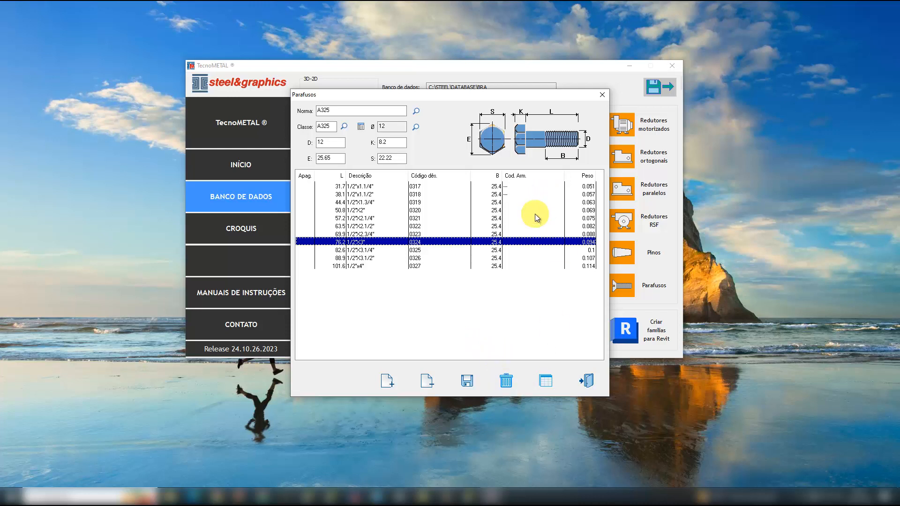
Leave the bolts form, open Inserir porcas and look up the A325 nut of class A325 with nominal diameter 12 (1/2")
{"action": "left_click", "coordinate": [589, 381]}
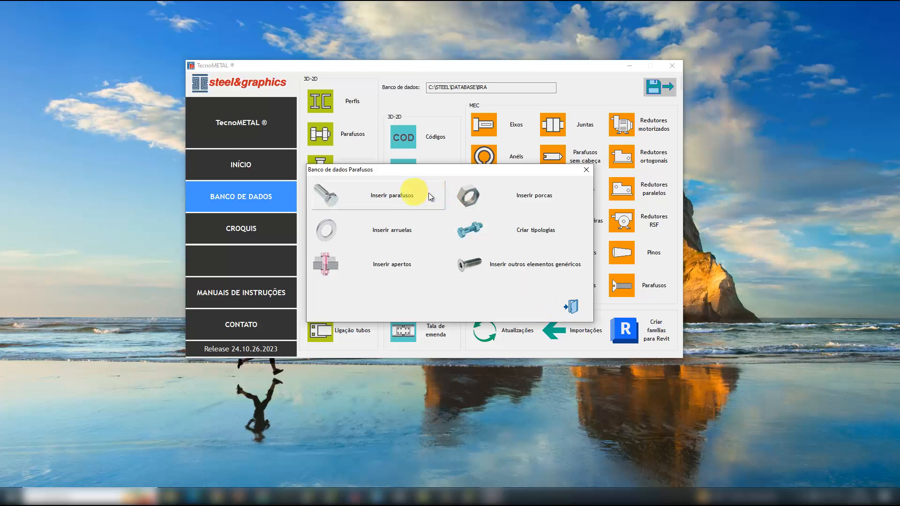
{"action": "left_click", "coordinate": [505, 198]}
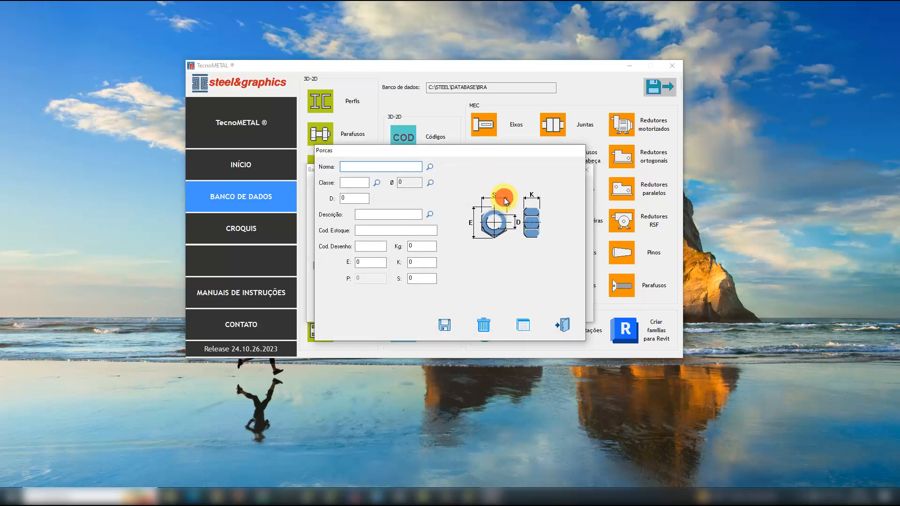
{"action": "left_click", "coordinate": [429, 167]}
{"action": "left_click", "coordinate": [415, 215]}
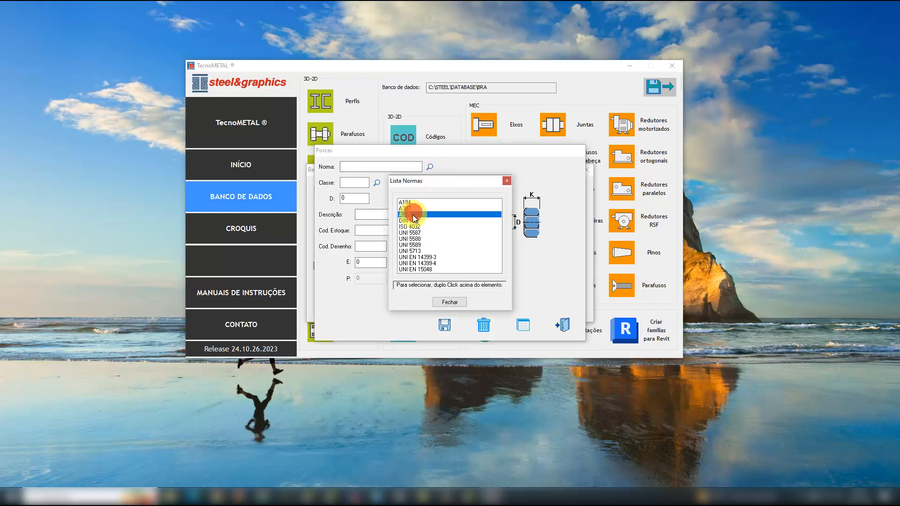
{"action": "left_click", "coordinate": [414, 215]}
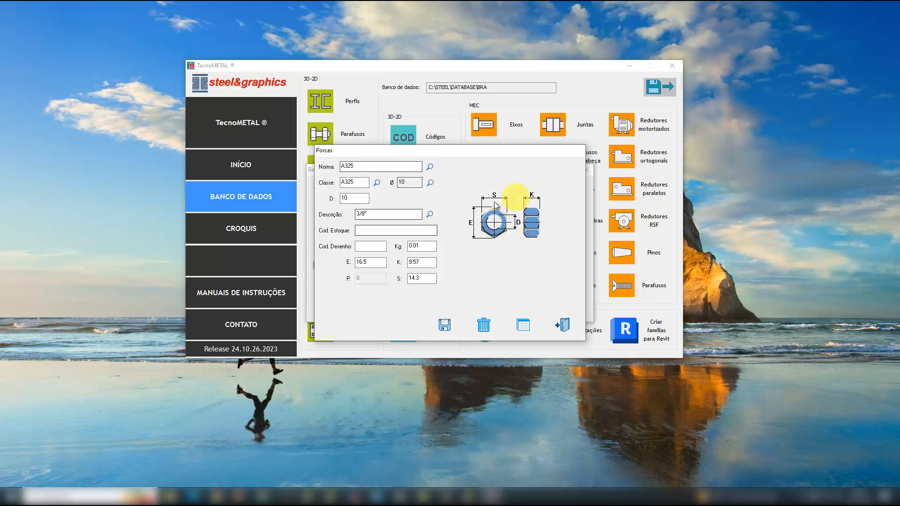
{"action": "left_click", "coordinate": [356, 181]}
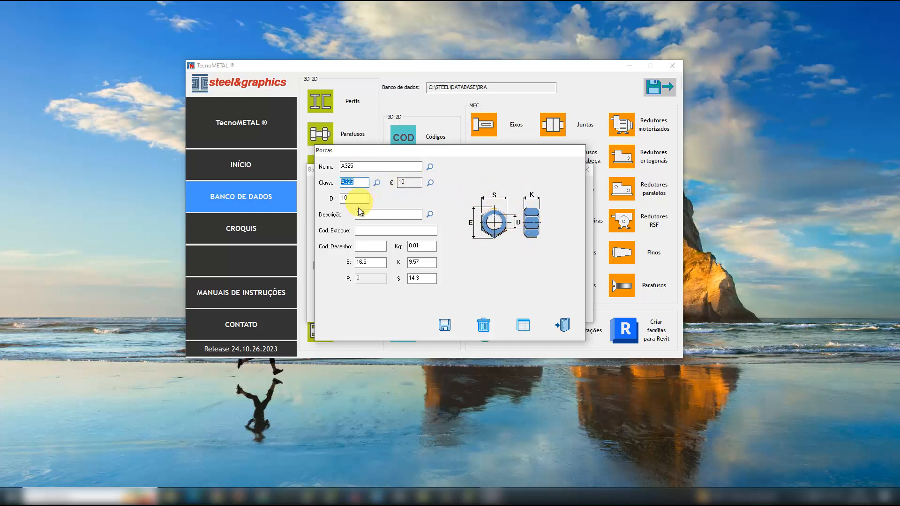
{"action": "left_click", "coordinate": [406, 184]}
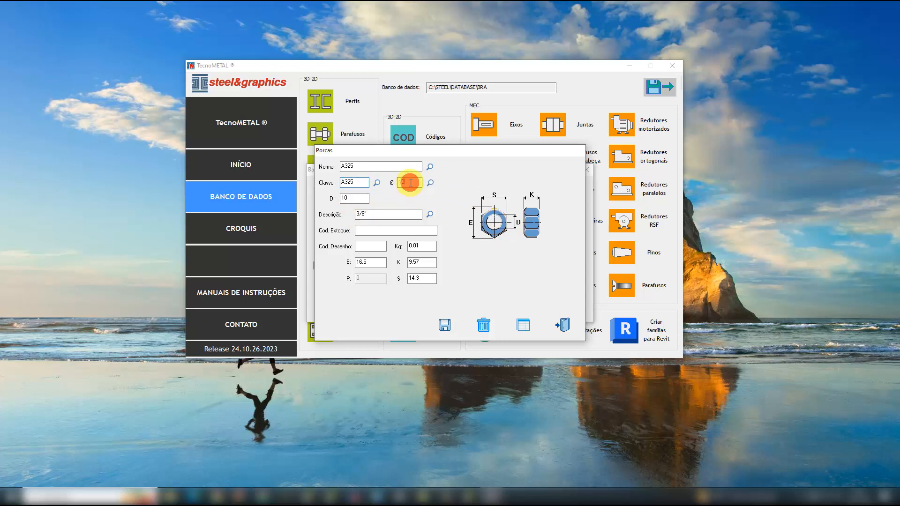
{"action": "left_click", "coordinate": [430, 183]}
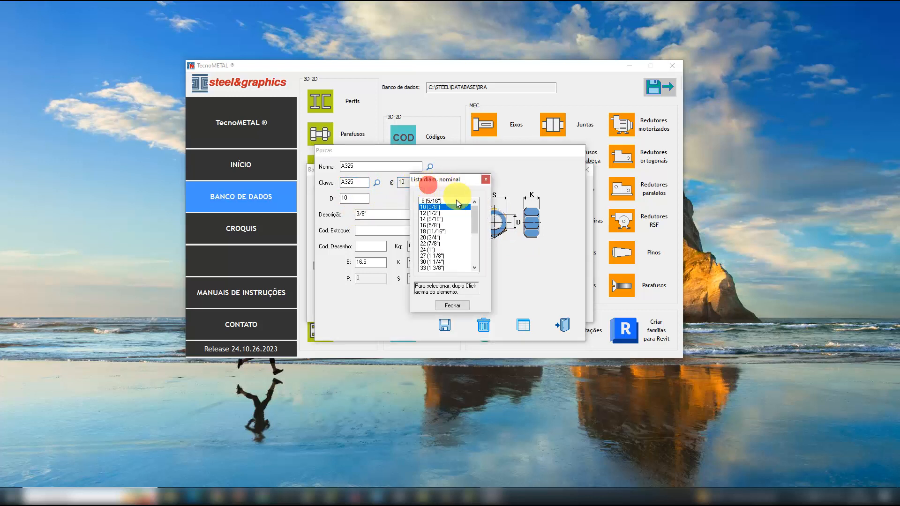
{"action": "double_click", "coordinate": [433, 216]}
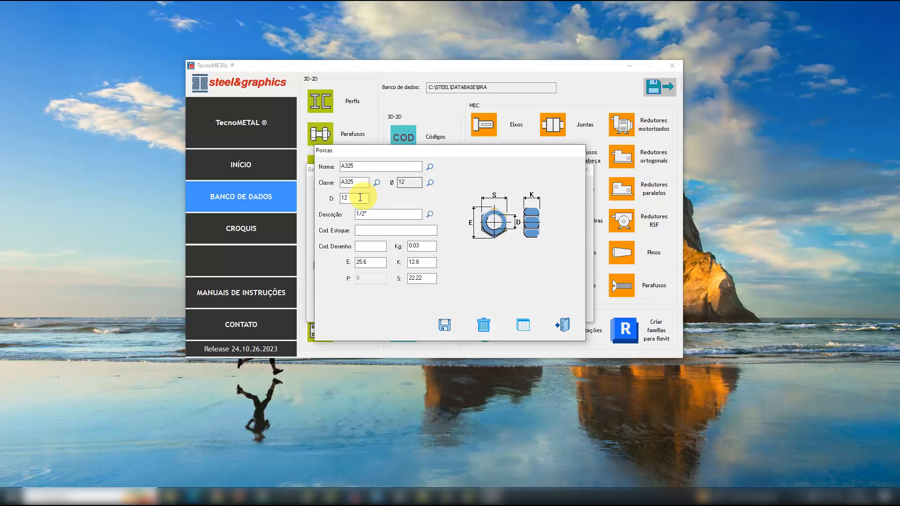
Examine the 1/2" nut's diameter D, description, stock code, drawing code and weight fields
{"action": "left_click_drag", "start_coordinate": [357, 198], "coordinate": [338, 198]}
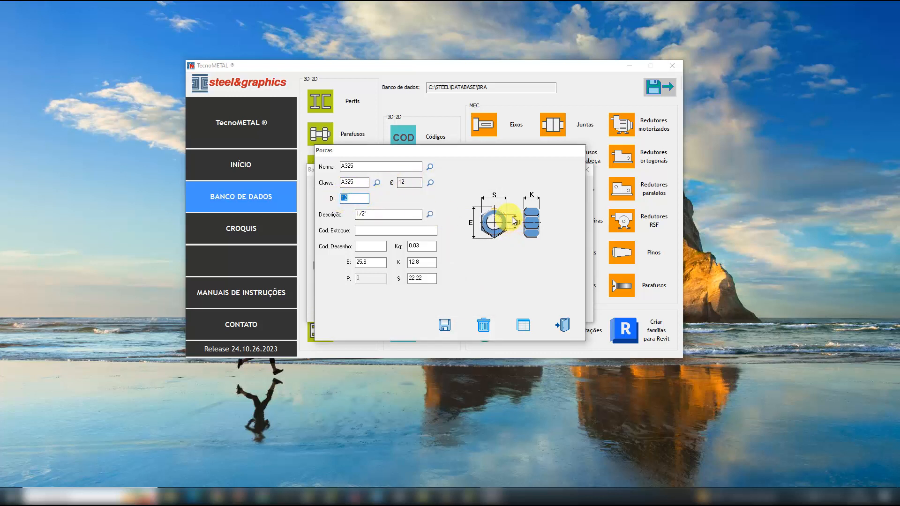
{"action": "left_click", "coordinate": [385, 213]}
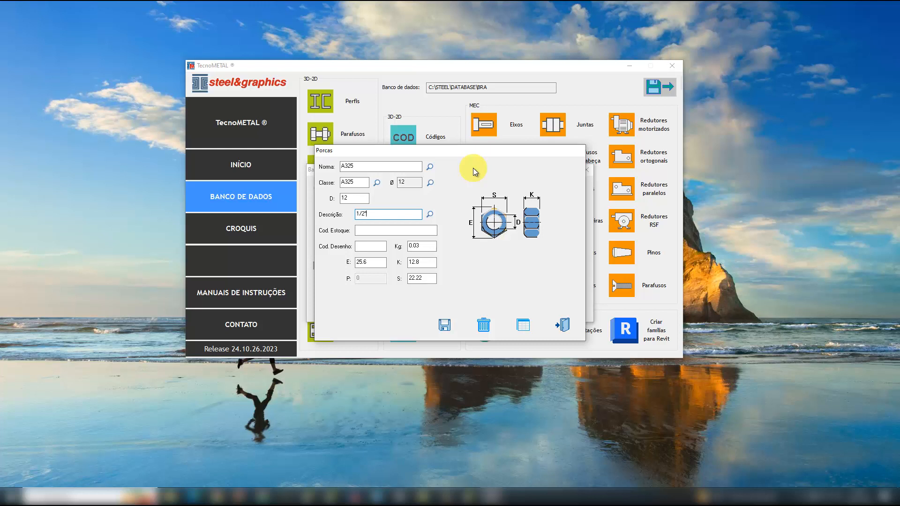
{"action": "left_click", "coordinate": [390, 229]}
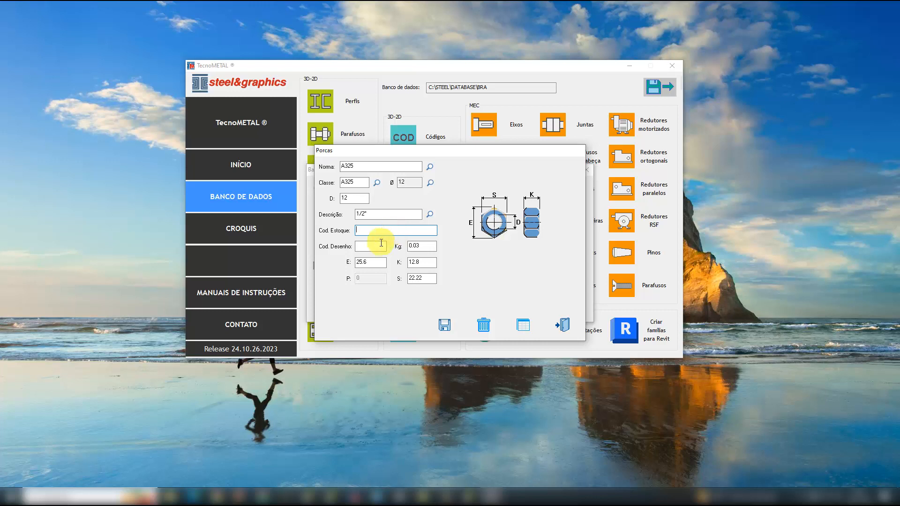
{"action": "left_click", "coordinate": [376, 245]}
{"action": "left_click", "coordinate": [423, 246]}
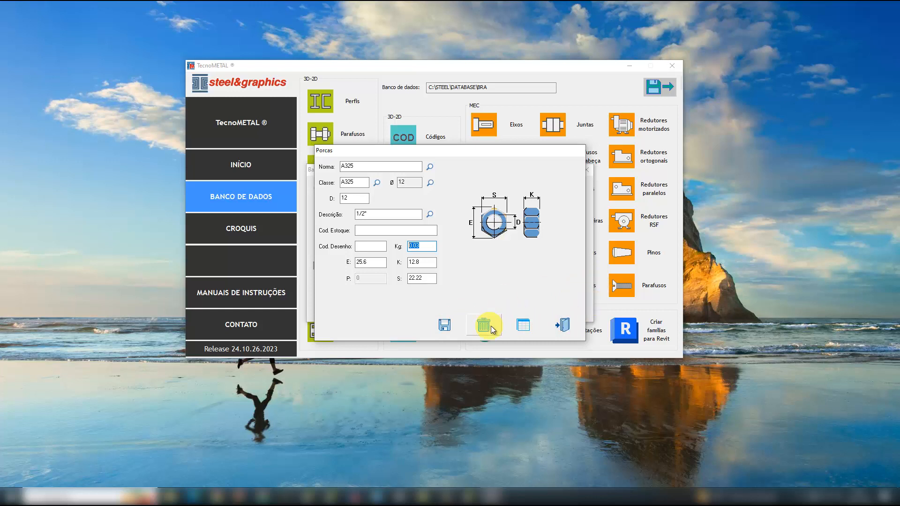
In the list of all registered nuts, delete the rows from UNI EN 14399-4 size 24 through UNI EN 15048 size 27
{"action": "left_click", "coordinate": [524, 328]}
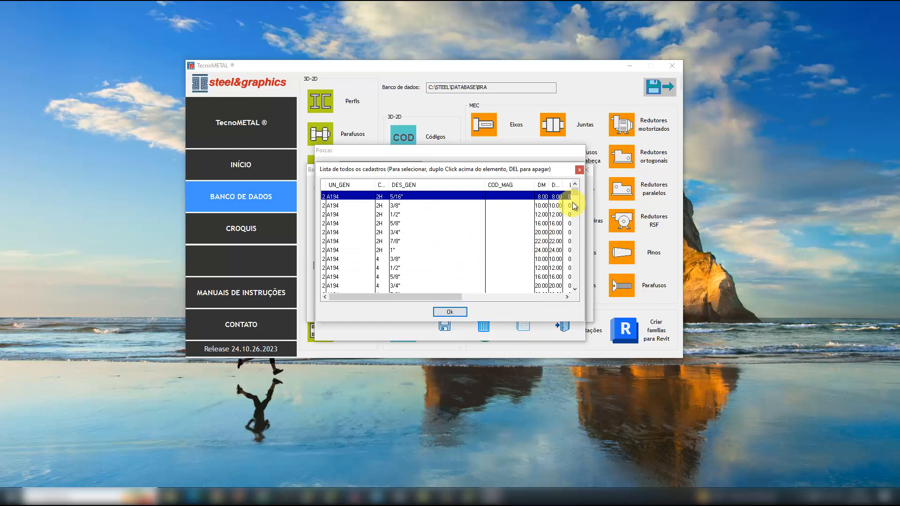
{"action": "mouse_move", "coordinate": [575, 189]}
{"action": "left_mouse_down"}
{"action": "mouse_move", "coordinate": [577, 287]}
{"action": "mouse_move", "coordinate": [576, 181]}
{"action": "left_mouse_up"}
{"action": "left_click", "coordinate": [421, 171]}
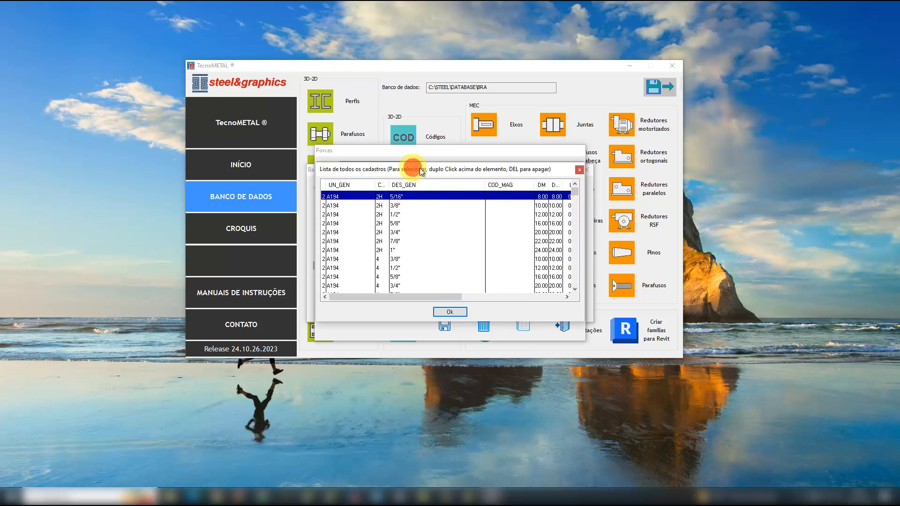
{"action": "left_click_drag", "start_coordinate": [420, 170], "coordinate": [612, 158]}
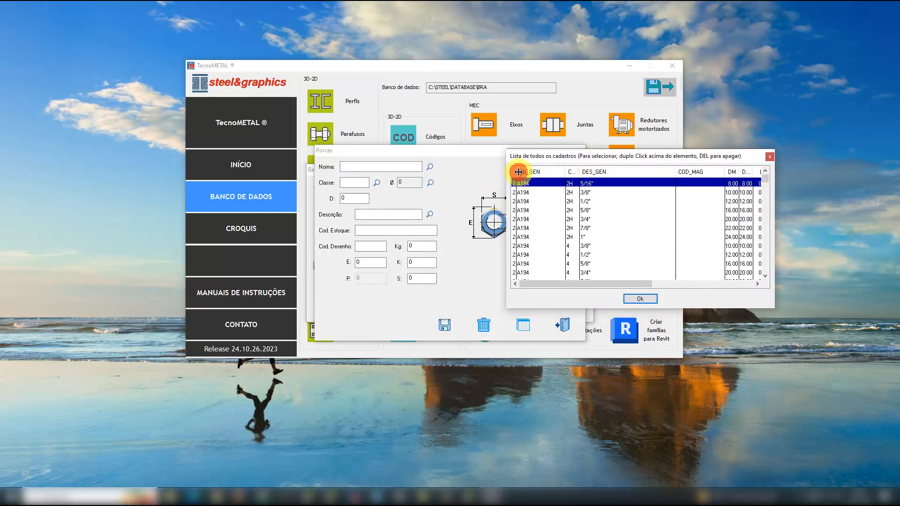
{"action": "left_click_drag", "start_coordinate": [518, 172], "coordinate": [546, 173]}
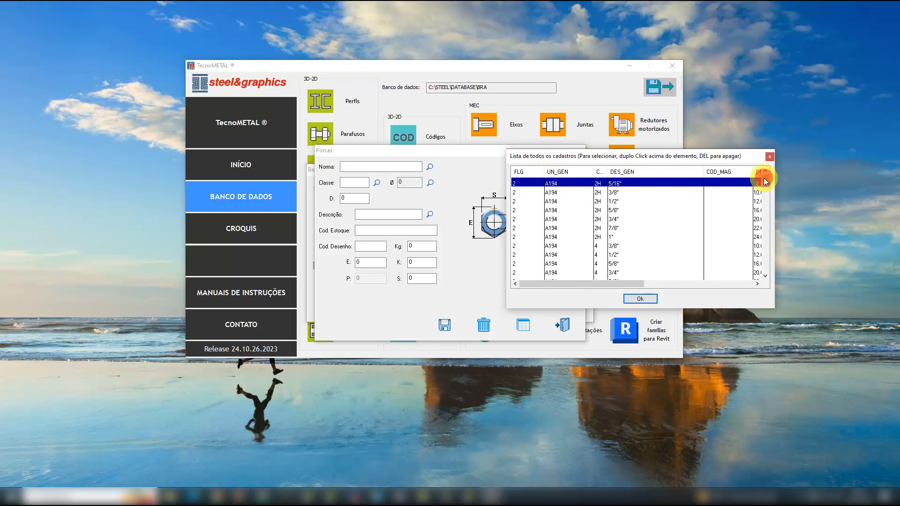
{"action": "left_click_drag", "start_coordinate": [765, 182], "coordinate": [755, 290]}
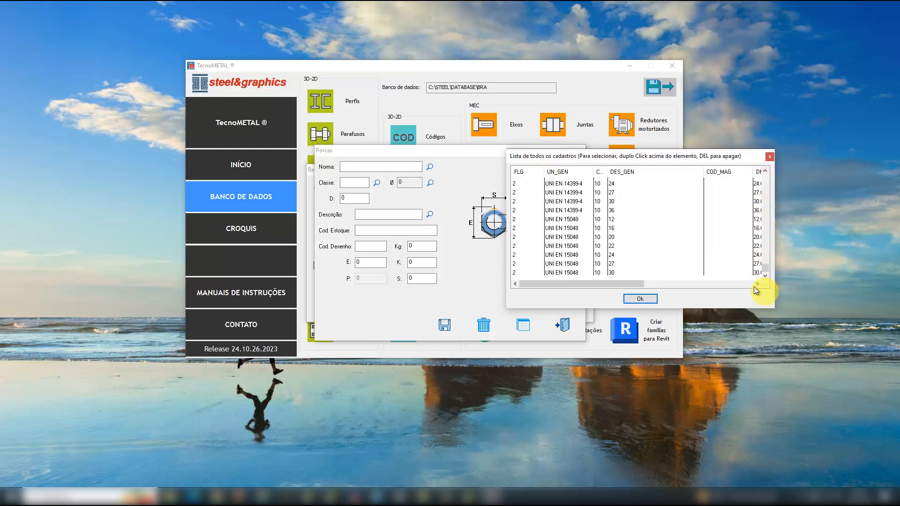
{"action": "left_click", "coordinate": [621, 184]}
{"action": "left_click", "coordinate": [612, 263], "text": "shift"}
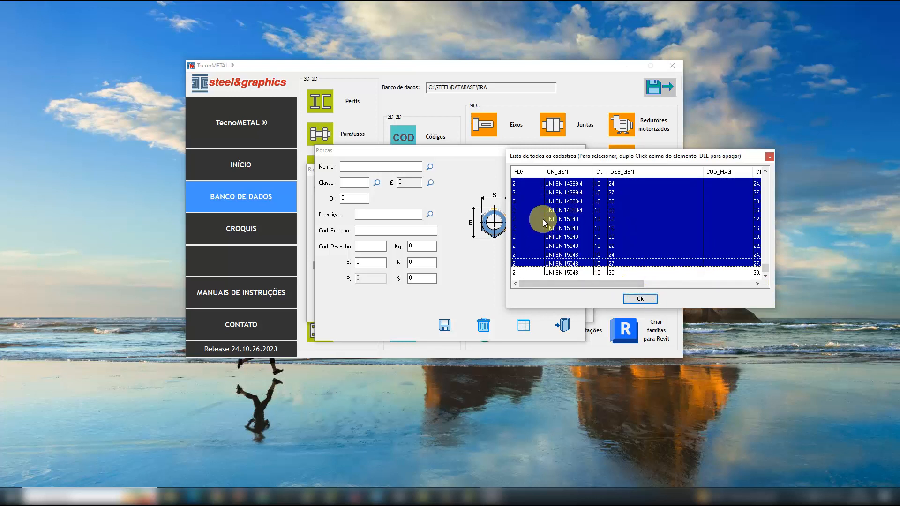
{"action": "key", "text": "Delete"}
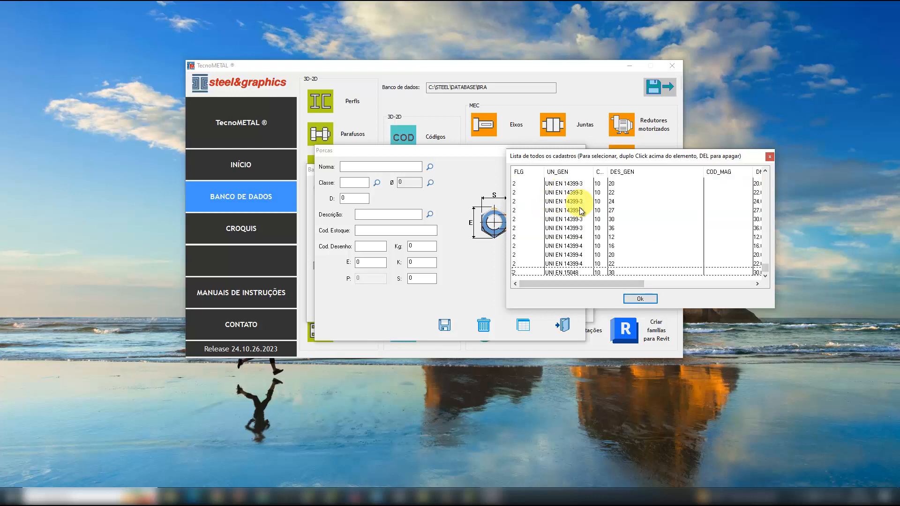
Delete the nut rows from UNI EN 14399-3 size 22 through UNI EN 14399-4 size 22 and close the list
{"action": "left_click", "coordinate": [581, 192]}
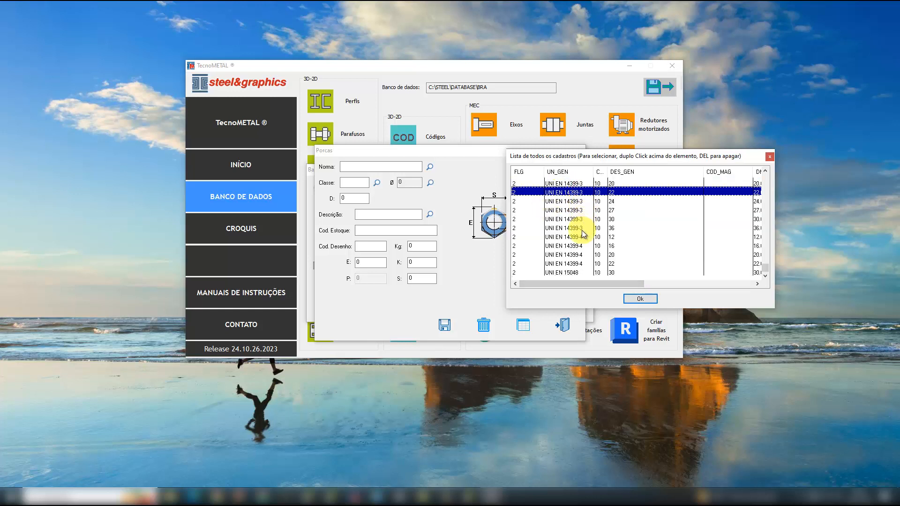
{"action": "left_click", "coordinate": [573, 262], "text": "shift"}
{"action": "key", "text": "Delete"}
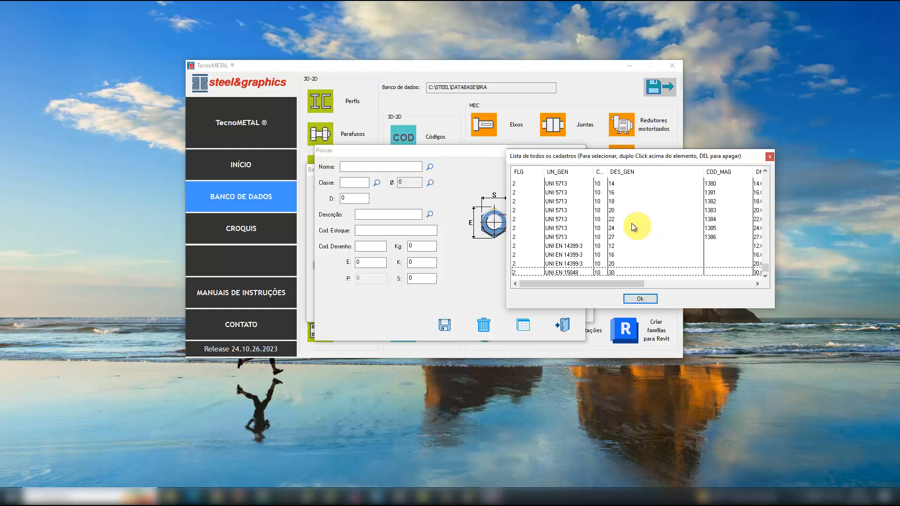
{"action": "left_click", "coordinate": [769, 156]}
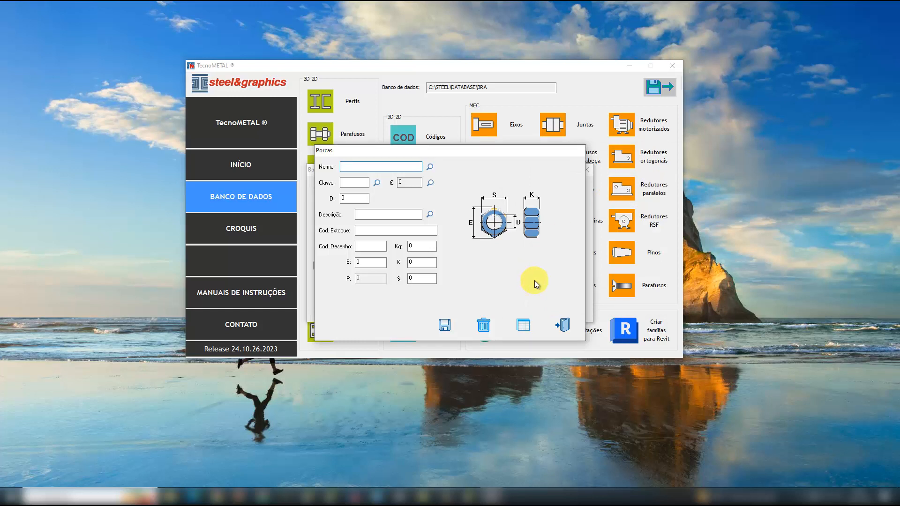
Leave the nuts form, open Inserir arruelas and look up the A325 washer of class A325 with nominal diameter 12 (1/2")
{"action": "left_click", "coordinate": [564, 325]}
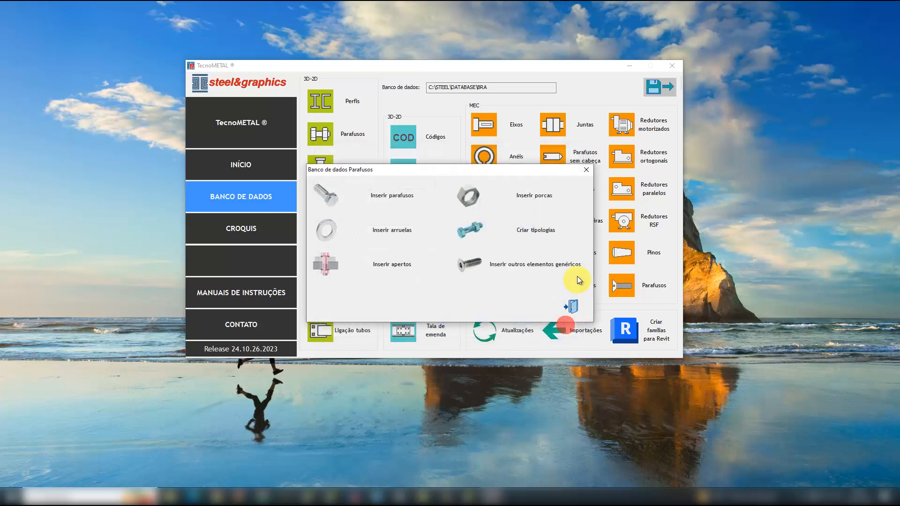
{"action": "left_click", "coordinate": [412, 234]}
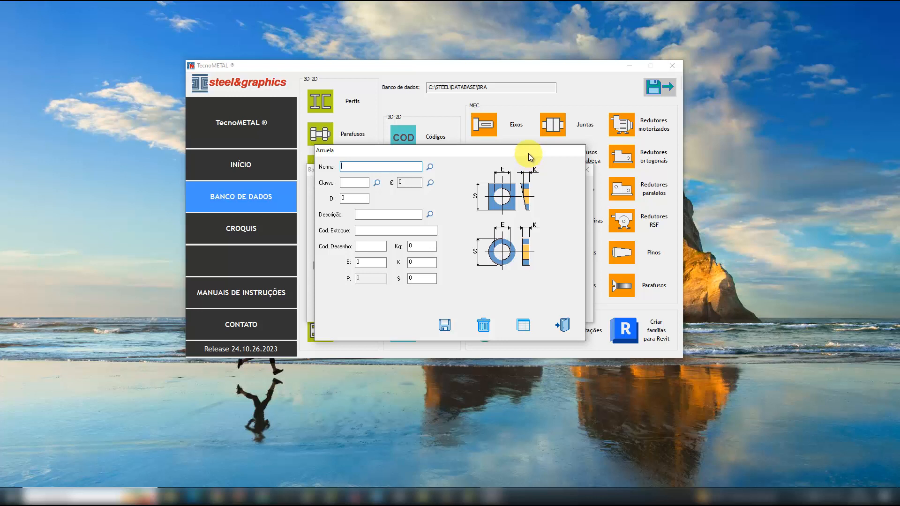
{"action": "left_click", "coordinate": [430, 167]}
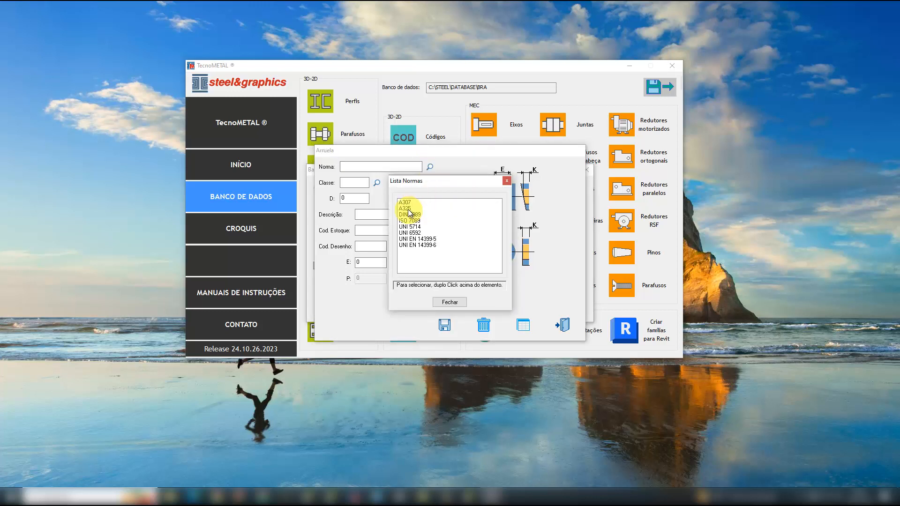
{"action": "double_click", "coordinate": [405, 209]}
{"action": "left_click", "coordinate": [376, 182]}
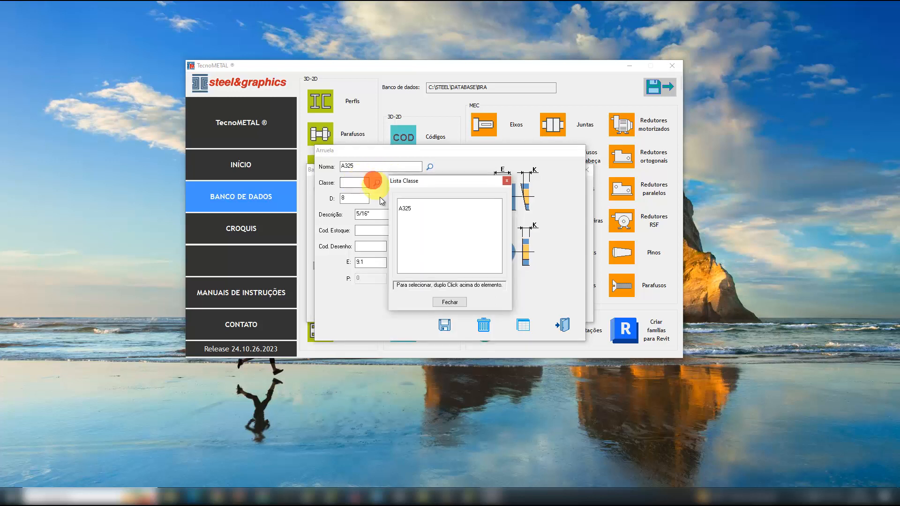
{"action": "double_click", "coordinate": [405, 208]}
{"action": "left_click", "coordinate": [426, 183]}
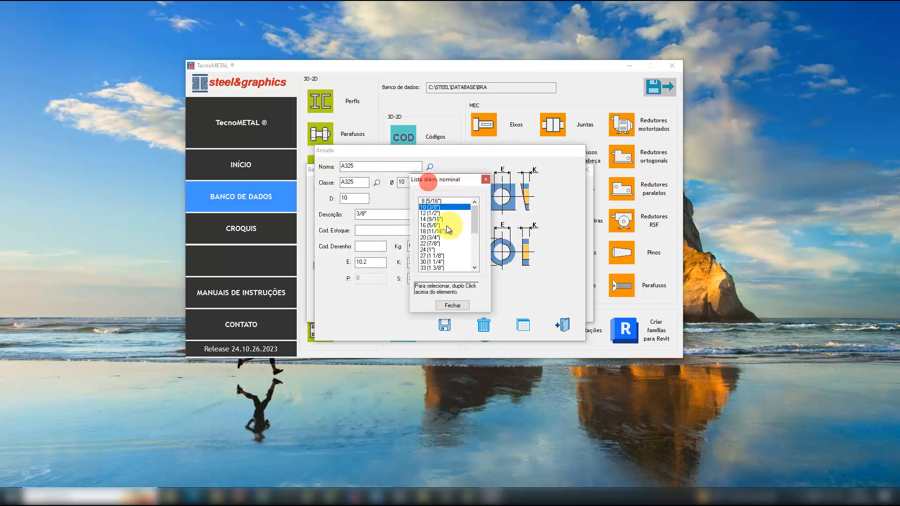
{"action": "double_click", "coordinate": [432, 212]}
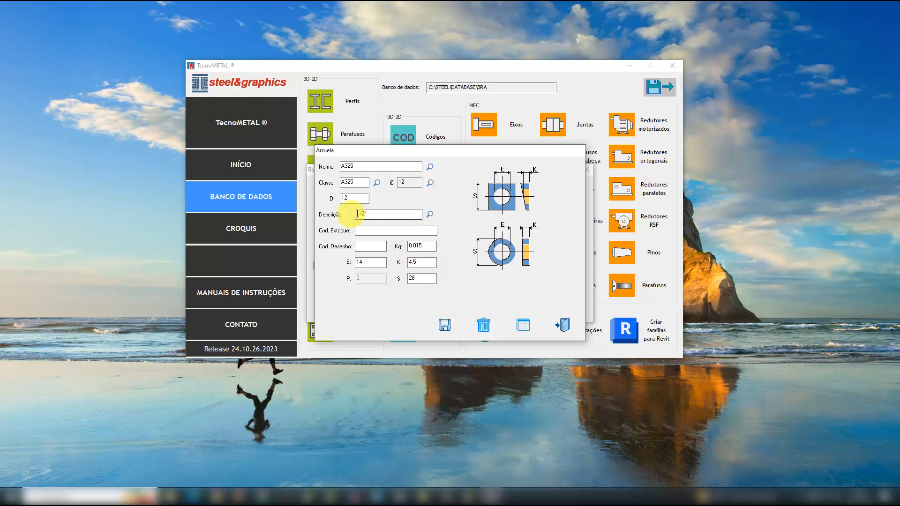
Examine the 1/2" washer's stock code, drawing code and weight fields, and leave the washer form without saving
{"action": "left_click", "coordinate": [374, 230]}
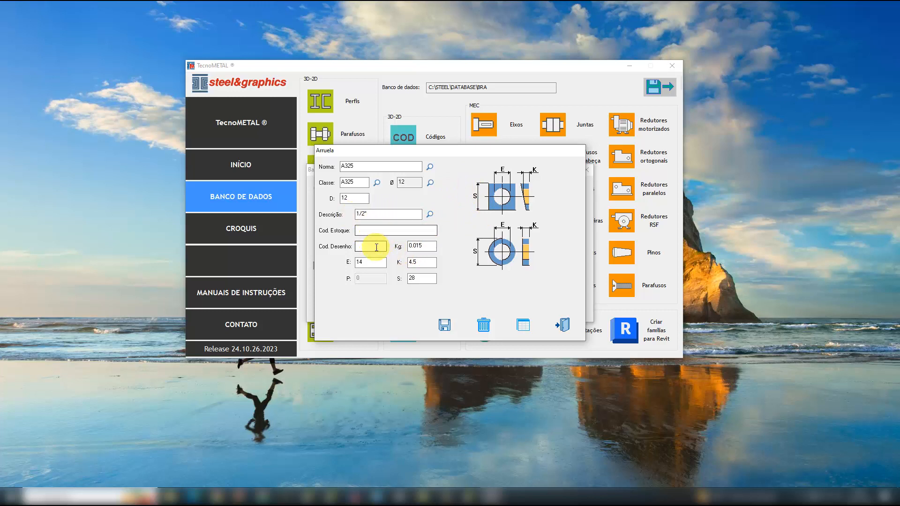
{"action": "left_click", "coordinate": [375, 245]}
{"action": "left_click", "coordinate": [426, 245]}
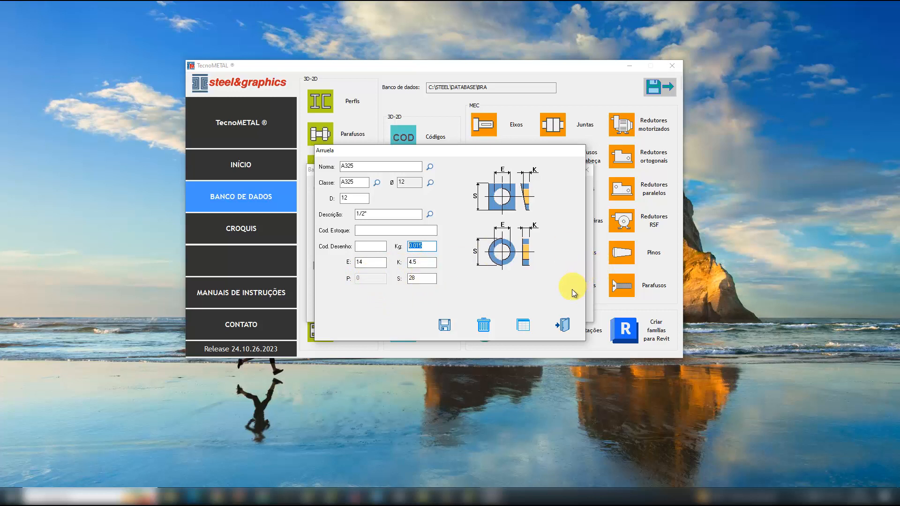
{"action": "left_click", "coordinate": [565, 325]}
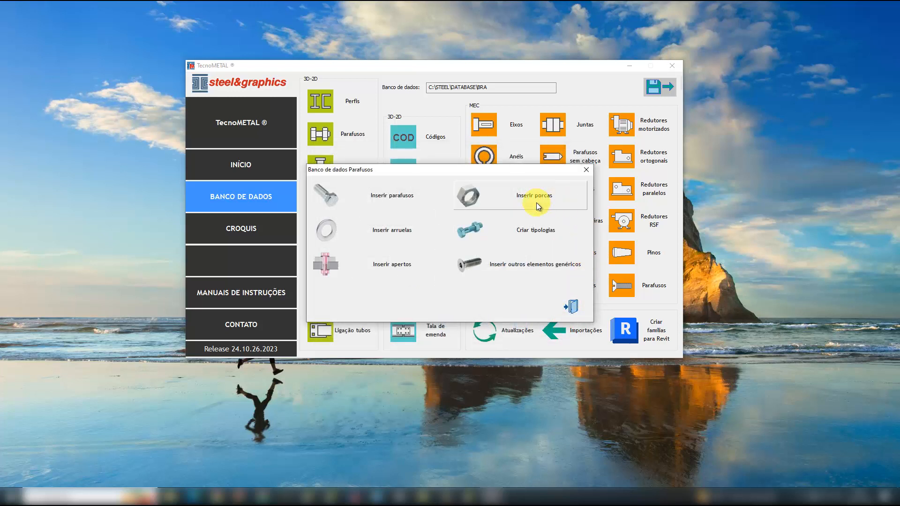
Open Criar tipologias and display the data of typology A in the list of existing typologies
{"action": "left_click", "coordinate": [554, 233]}
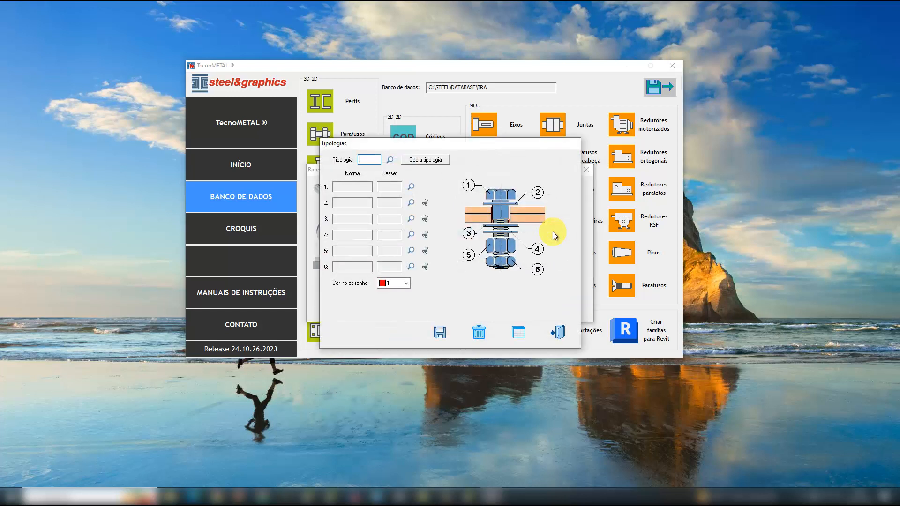
{"action": "left_click", "coordinate": [389, 159]}
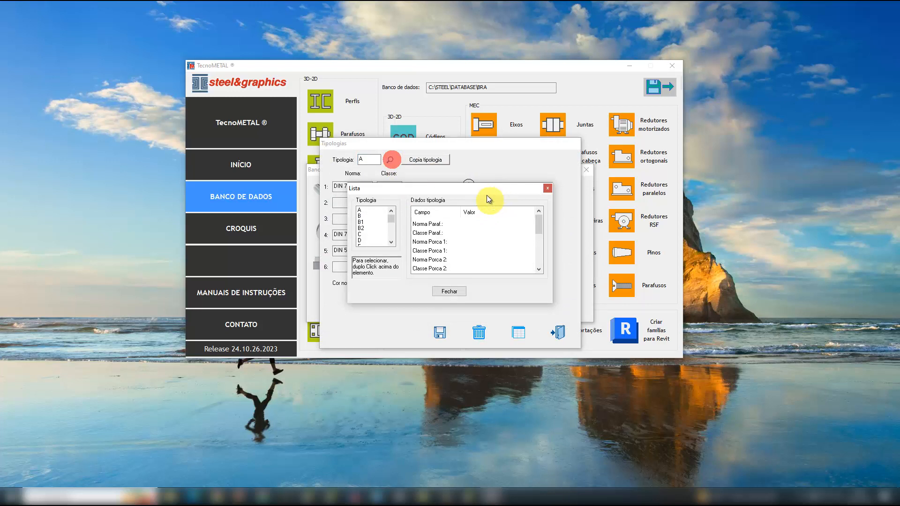
{"action": "left_click_drag", "start_coordinate": [484, 187], "coordinate": [606, 118]}
{"action": "double_click", "coordinate": [492, 142]}
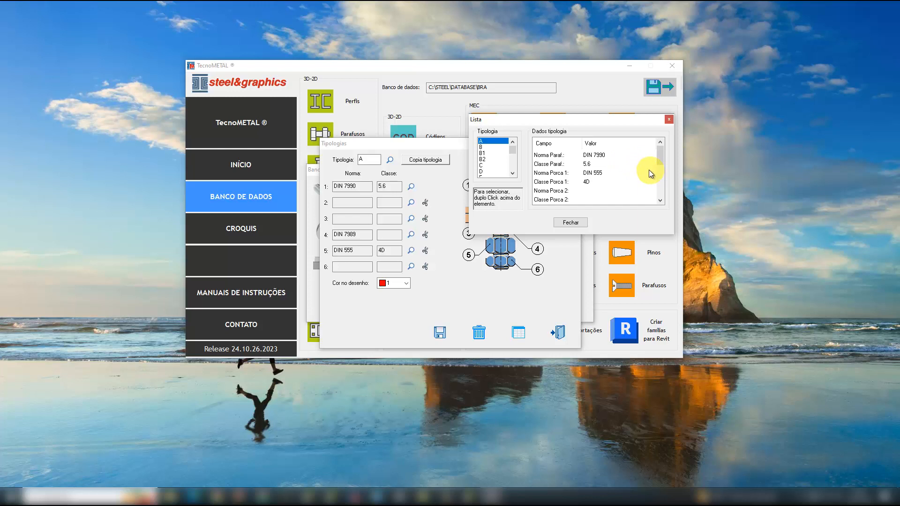
Examine the bolt and nut standards and classes of typologies B through HV in the typology list
{"action": "key", "text": "Down"}
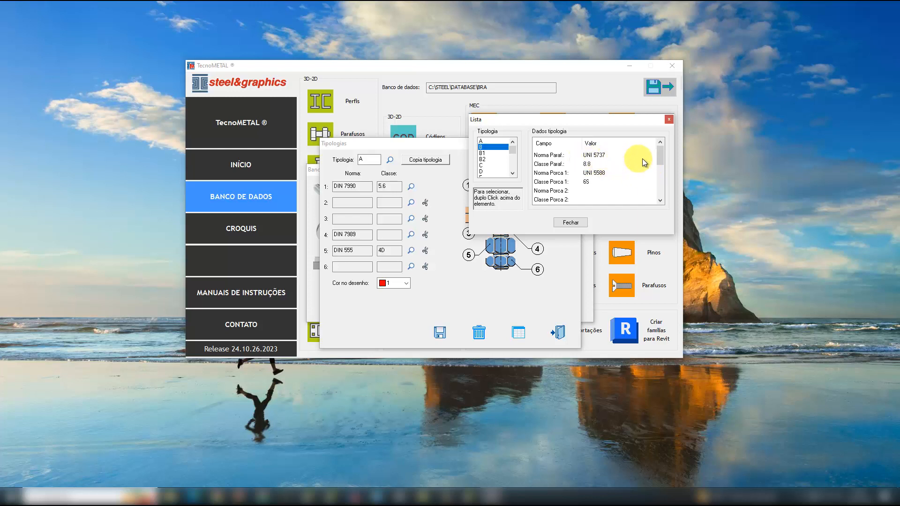
{"action": "key", "text": "Down"}
{"action": "key", "text": "Down"}
{"action": "key", "text": "Down"}
{"action": "key", "text": "Down"}
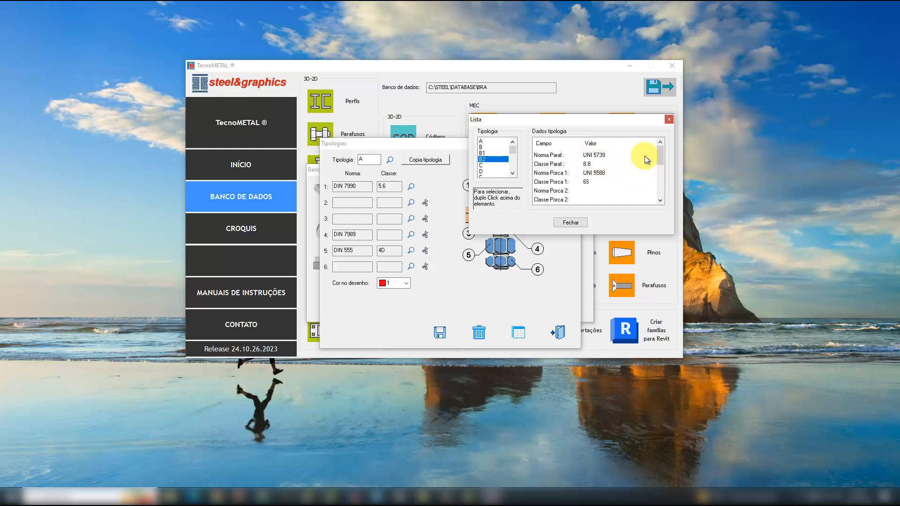
{"action": "key", "text": "Down"}
{"action": "key", "text": "Down"}
{"action": "key", "text": "Down"}
{"action": "key", "text": "Down"}
{"action": "key", "text": "Down"}
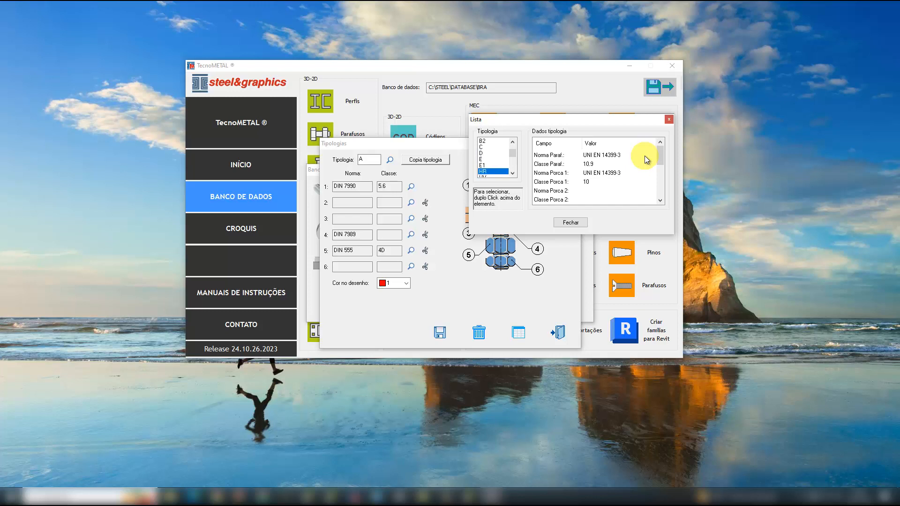
{"action": "key", "text": "Up"}
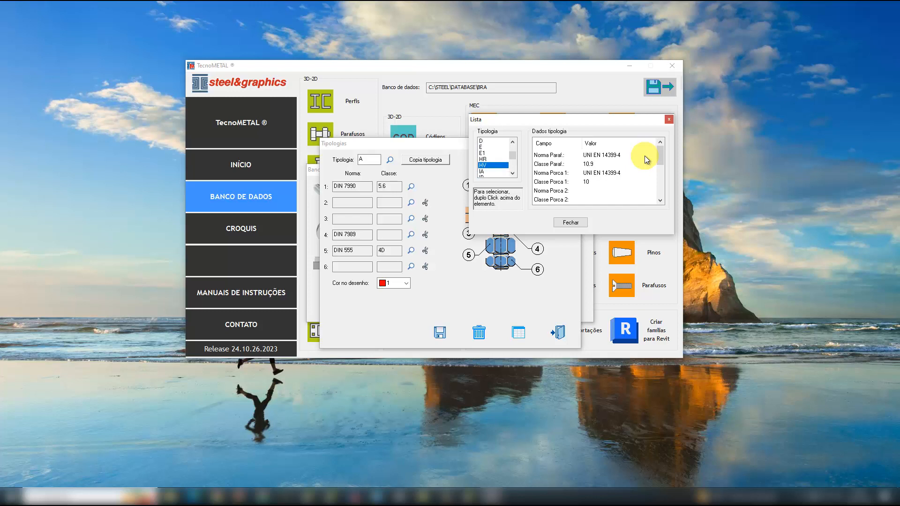
Go through the typologies from IA onward, checking their bolt and nut standards, and return to IA
{"action": "key", "text": "Down"}
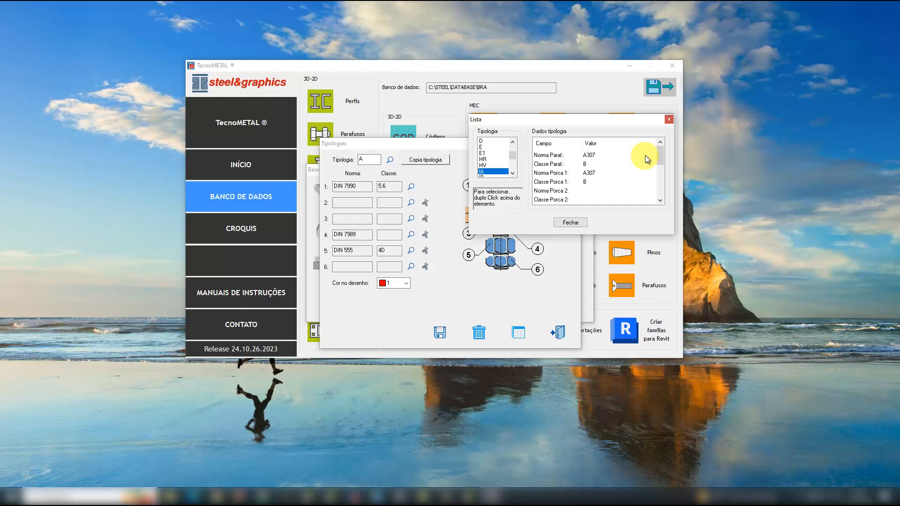
{"action": "key", "text": "Down"}
{"action": "key", "text": "Down"}
{"action": "key", "text": "Down"}
{"action": "key", "text": "Down"}
{"action": "key", "text": "Up"}
{"action": "key", "text": "Up"}
{"action": "key", "text": "Up"}
{"action": "key", "text": "Up"}
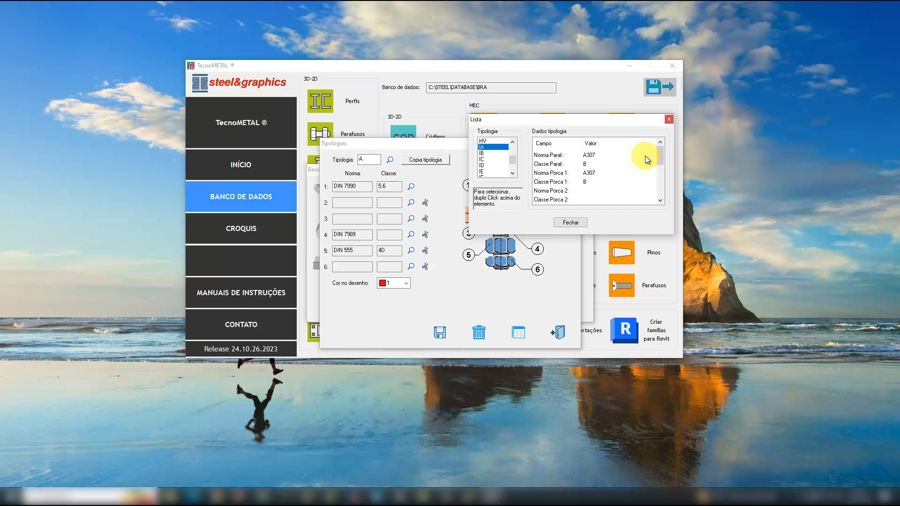
Compare the component data of typologies IB through IG, checking the nut 2 fields of IF and IG
{"action": "key", "text": "Down"}
{"action": "key", "text": "Down"}
{"action": "key", "text": "Down"}
{"action": "key", "text": "Down"}
{"action": "key", "text": "Down"}
{"action": "key", "text": "Down"}
{"action": "key", "text": "Down"}
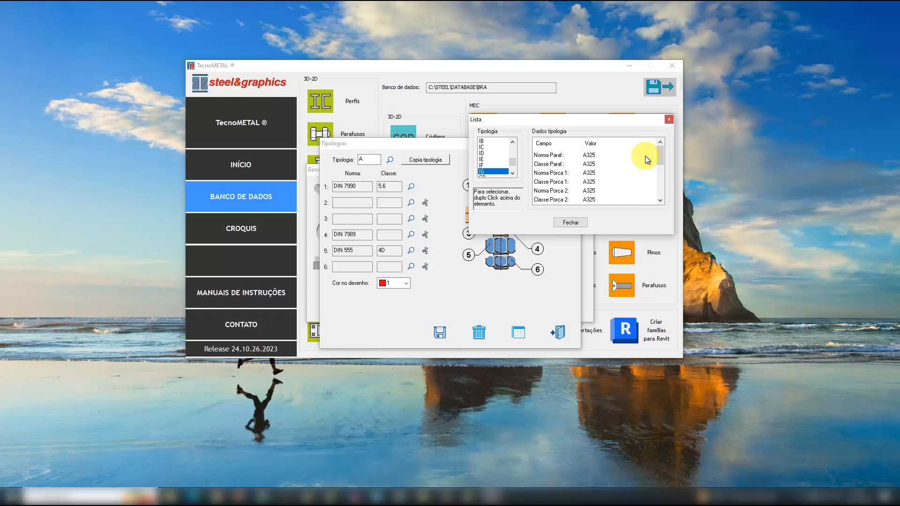
{"action": "key", "text": "Up"}
{"action": "key", "text": "Up"}
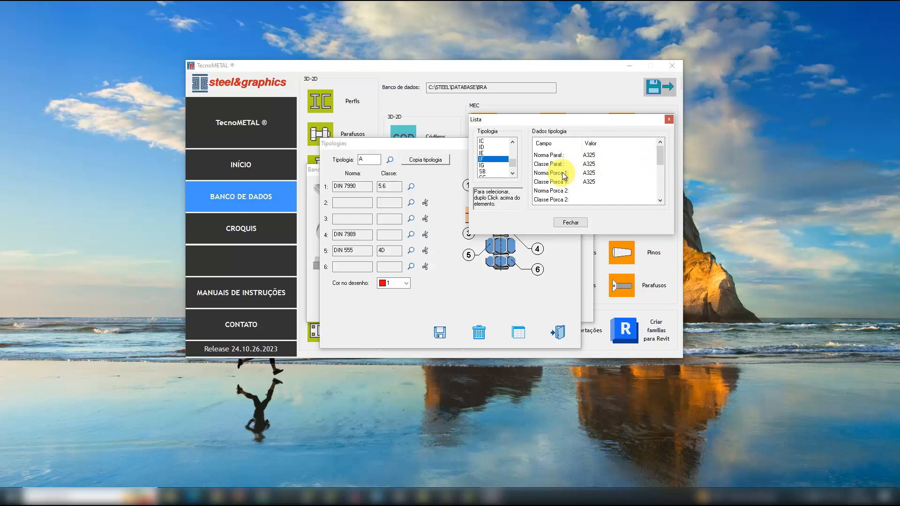
{"action": "key", "text": "Down"}
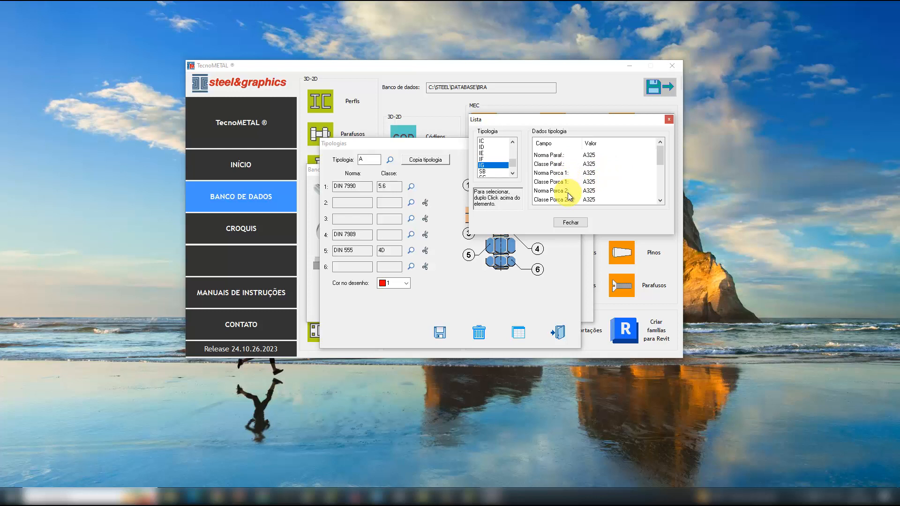
Check the data of typologies SF and IG at the end of the list, and close the list
{"action": "left_click_drag", "start_coordinate": [515, 164], "coordinate": [513, 170]}
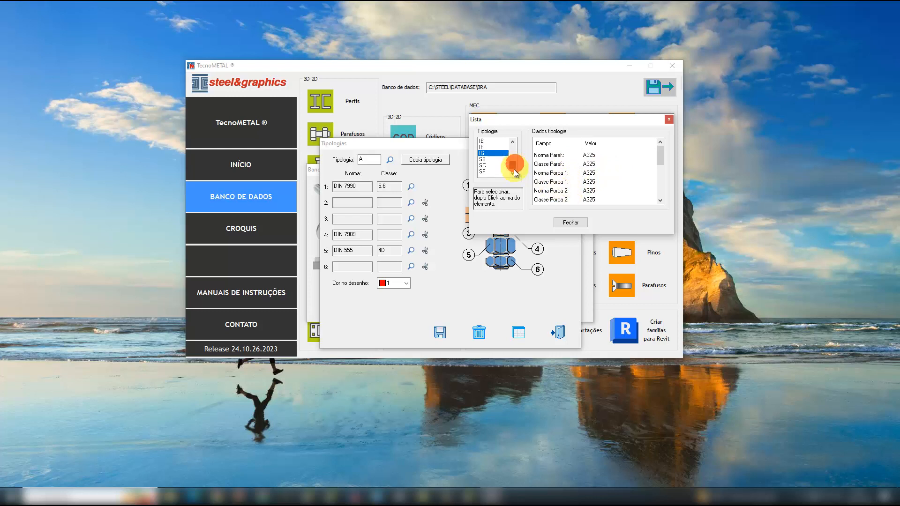
{"action": "double_click", "coordinate": [494, 165]}
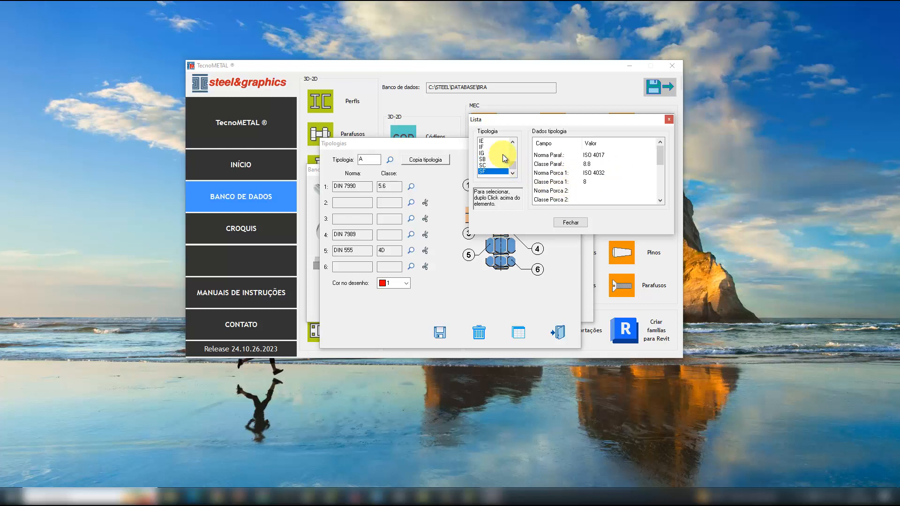
{"action": "double_click", "coordinate": [502, 153]}
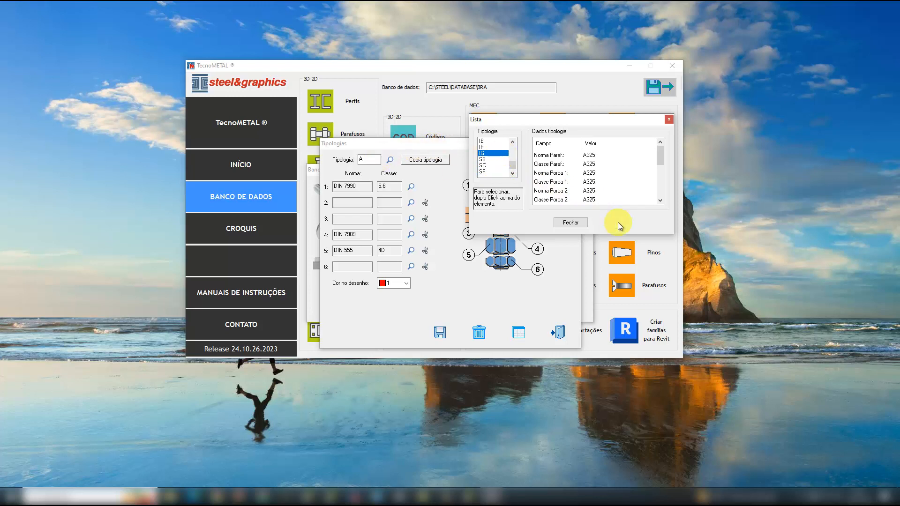
{"action": "left_click", "coordinate": [668, 120]}
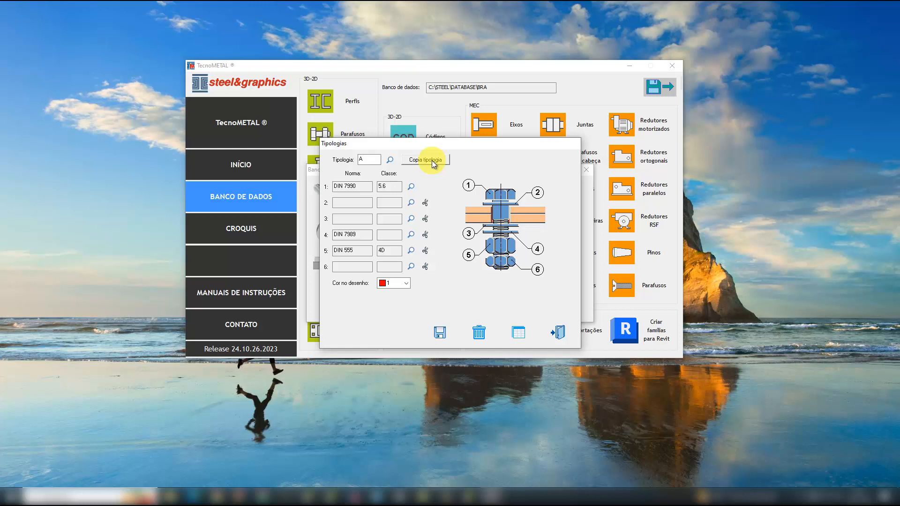
Load typology IF from the typology list into the form
{"action": "left_click", "coordinate": [390, 159]}
{"action": "left_click_drag", "start_coordinate": [391, 218], "coordinate": [393, 231]}
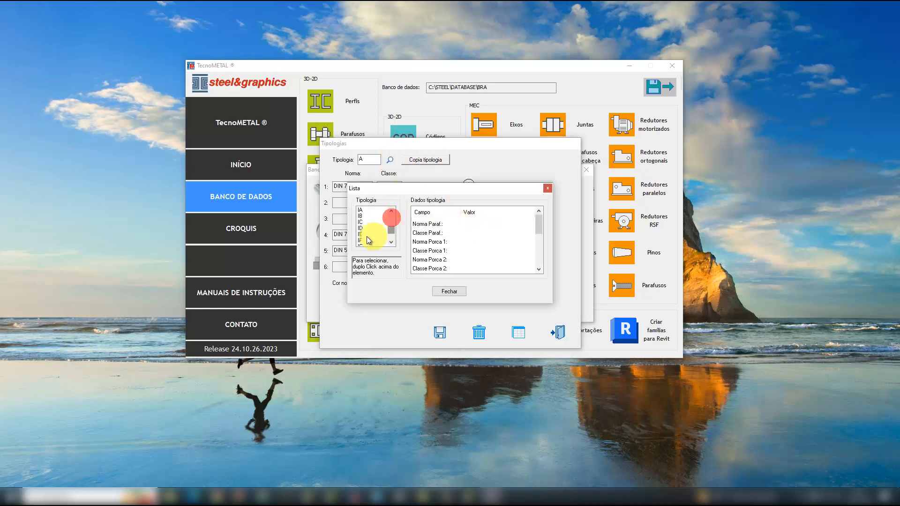
{"action": "left_click", "coordinate": [374, 234]}
{"action": "key", "text": "Down"}
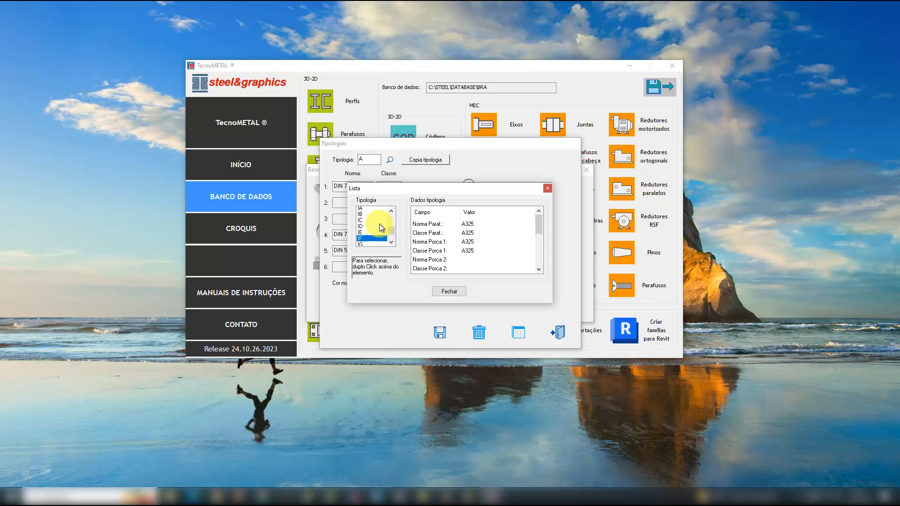
{"action": "double_click", "coordinate": [375, 233]}
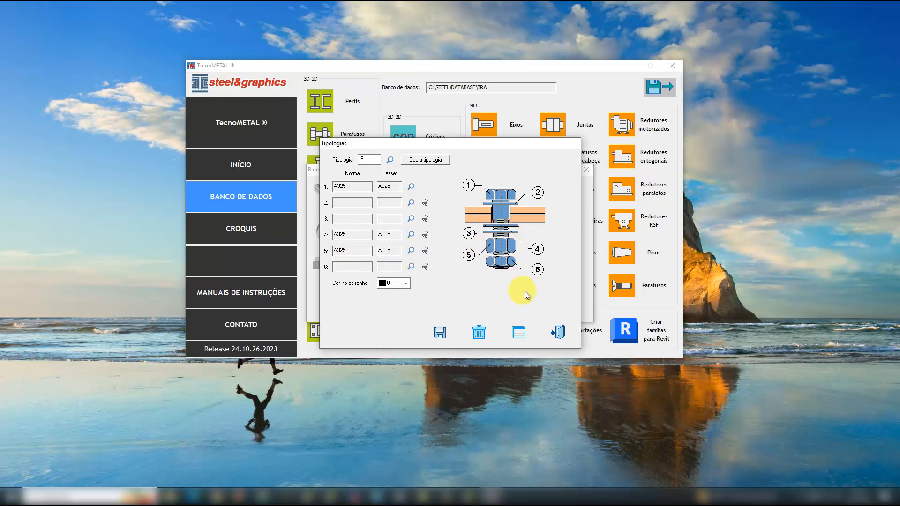
Load typology IG into the form and view its available drawing colours without changing the colour
{"action": "left_click", "coordinate": [389, 160]}
{"action": "left_click_drag", "start_coordinate": [392, 219], "coordinate": [393, 233]}
{"action": "double_click", "coordinate": [363, 228]}
{"action": "left_click", "coordinate": [406, 283]}
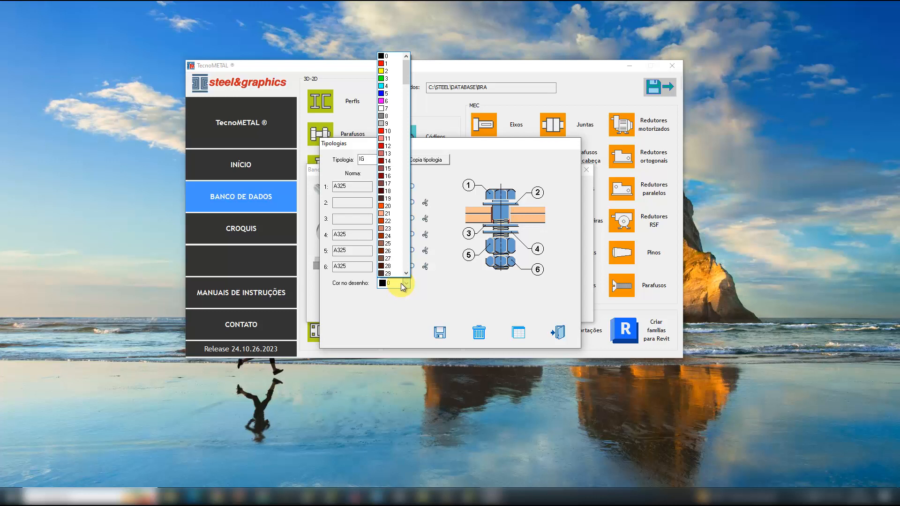
{"action": "left_click", "coordinate": [400, 283]}
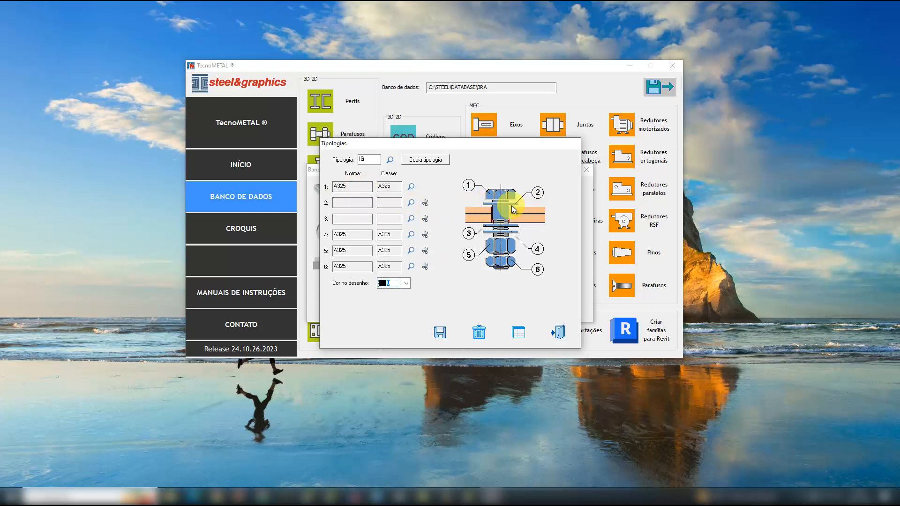
Assign the A325 washer of class A325 to position 2 of typology IG, and leave the form without saving
{"action": "left_click", "coordinate": [412, 202]}
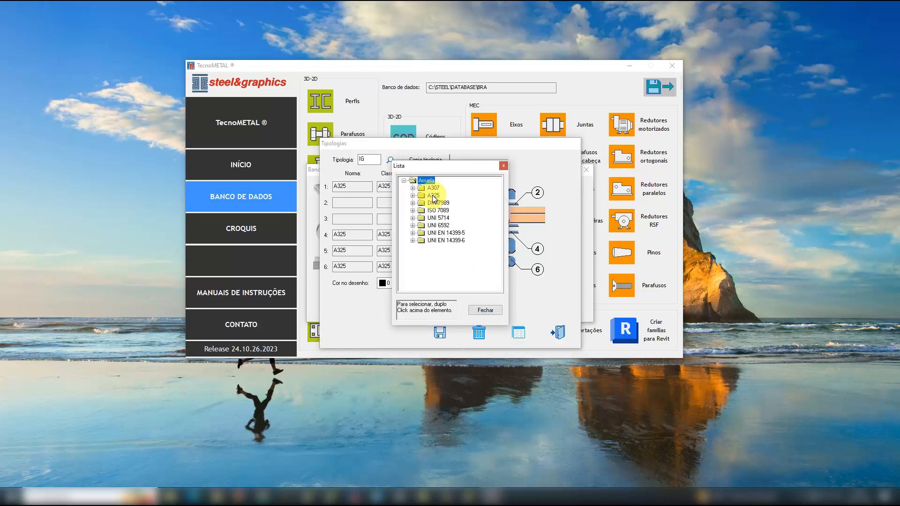
{"action": "double_click", "coordinate": [433, 196]}
{"action": "double_click", "coordinate": [445, 202]}
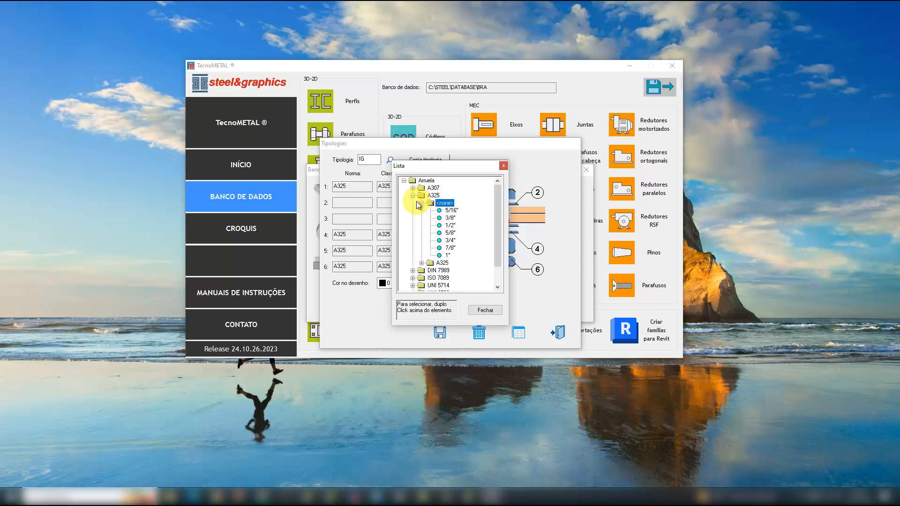
{"action": "left_click", "coordinate": [420, 203]}
{"action": "double_click", "coordinate": [442, 210]}
{"action": "left_click", "coordinate": [450, 232]}
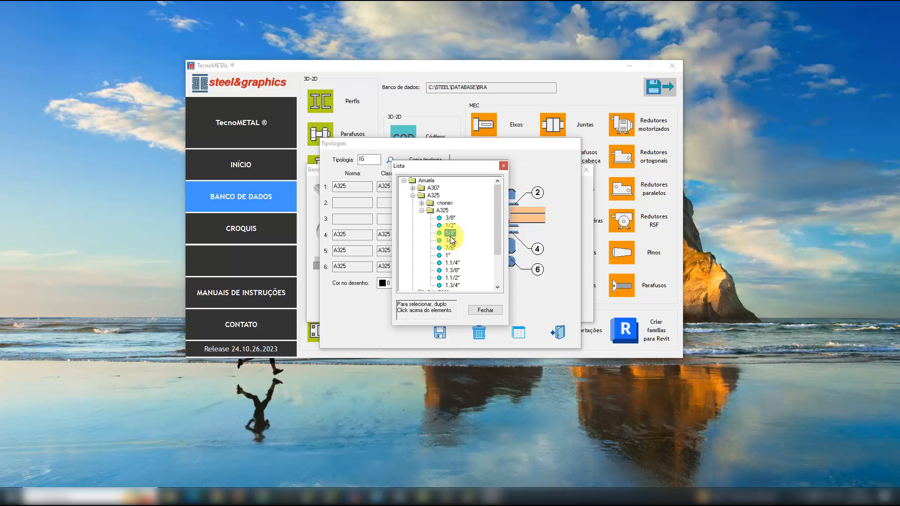
{"action": "double_click", "coordinate": [451, 233]}
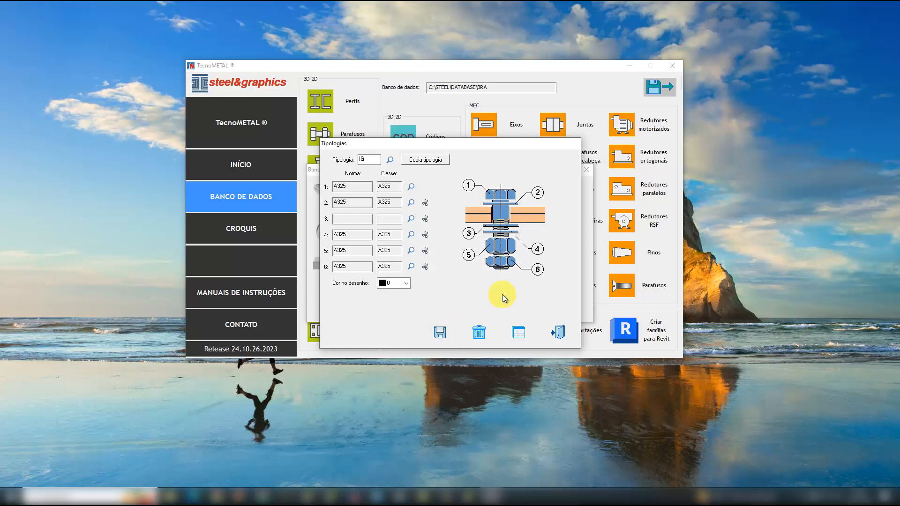
{"action": "left_click", "coordinate": [558, 331]}
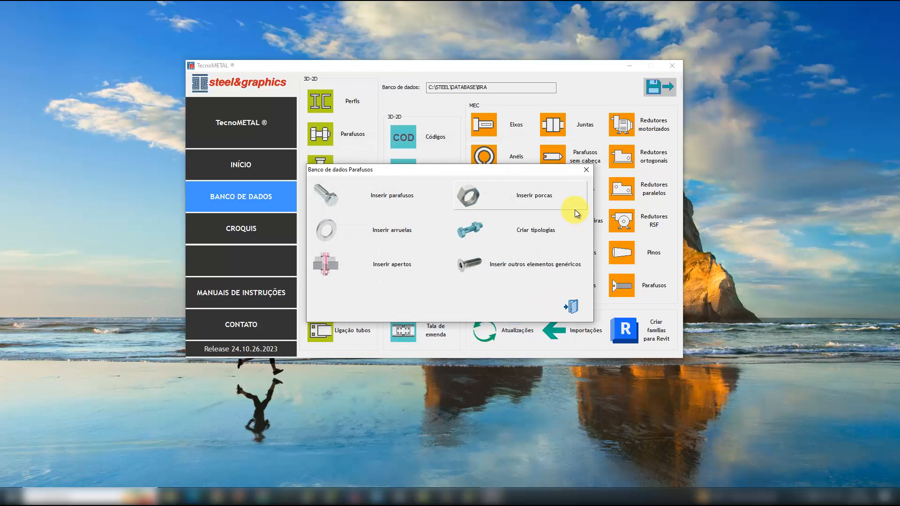
Open Inserir apertos and load the grip table for typology IF with nominal diameter 16 (5/8")
{"action": "left_click", "coordinate": [409, 265]}
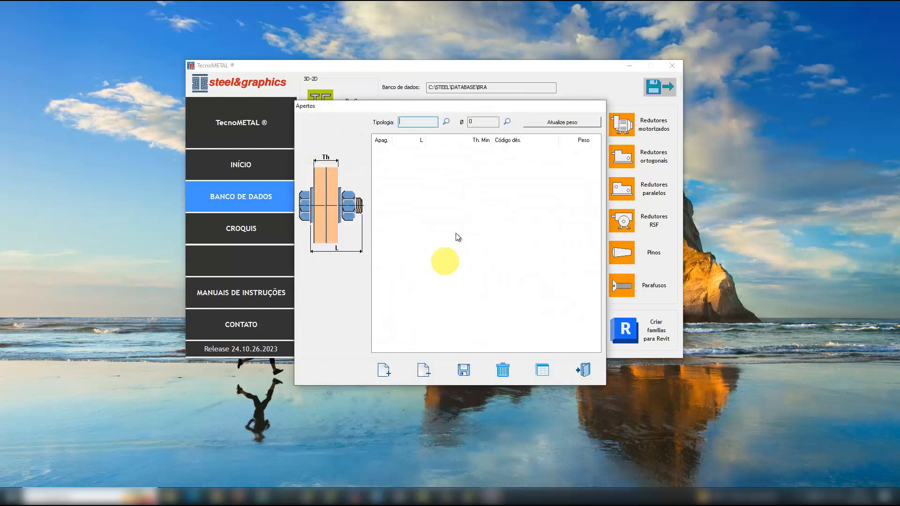
{"action": "left_click", "coordinate": [446, 123]}
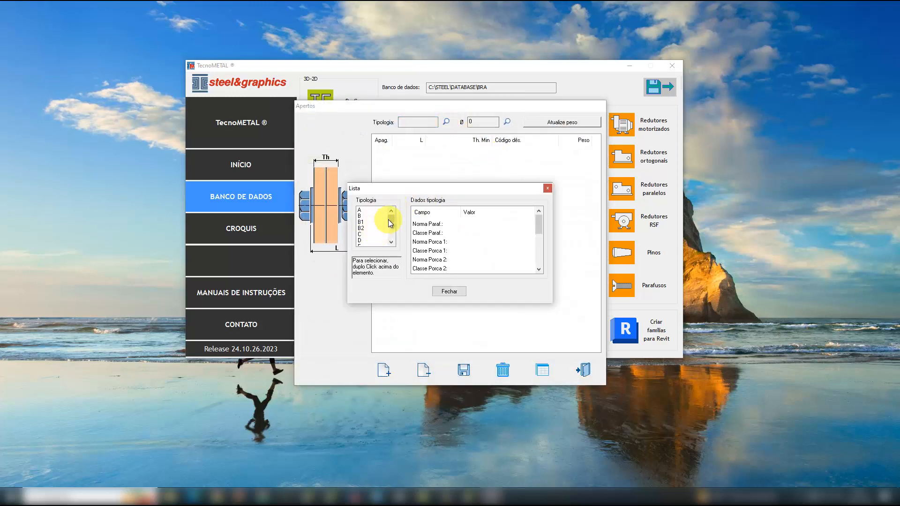
{"action": "left_click_drag", "start_coordinate": [391, 219], "coordinate": [394, 237]}
{"action": "double_click", "coordinate": [361, 239]}
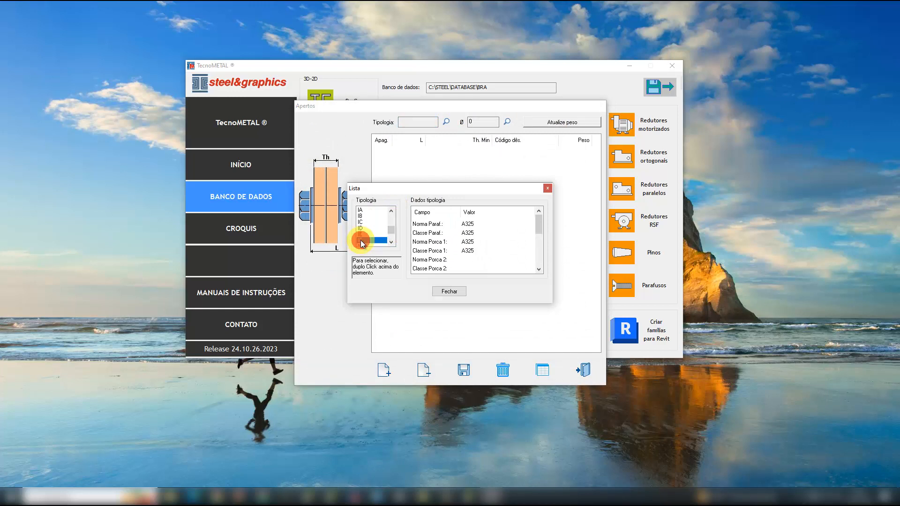
{"action": "left_click", "coordinate": [507, 122]}
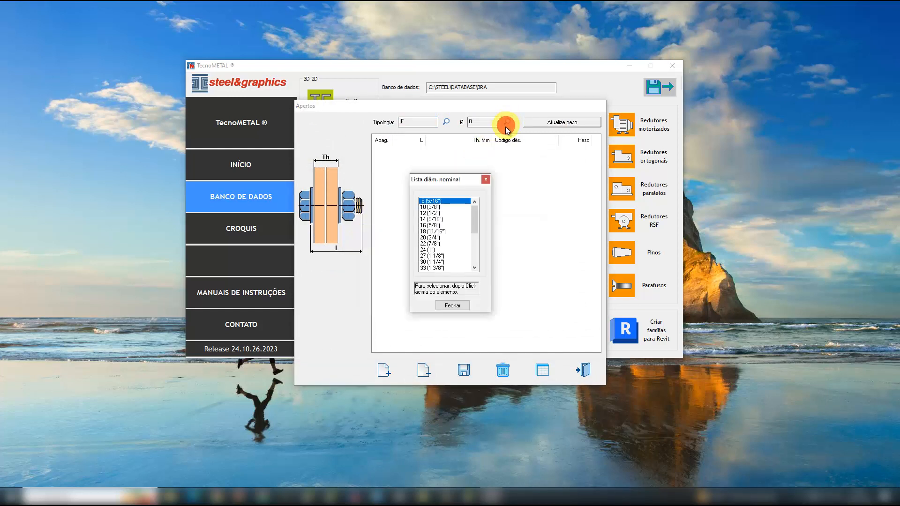
{"action": "double_click", "coordinate": [430, 225]}
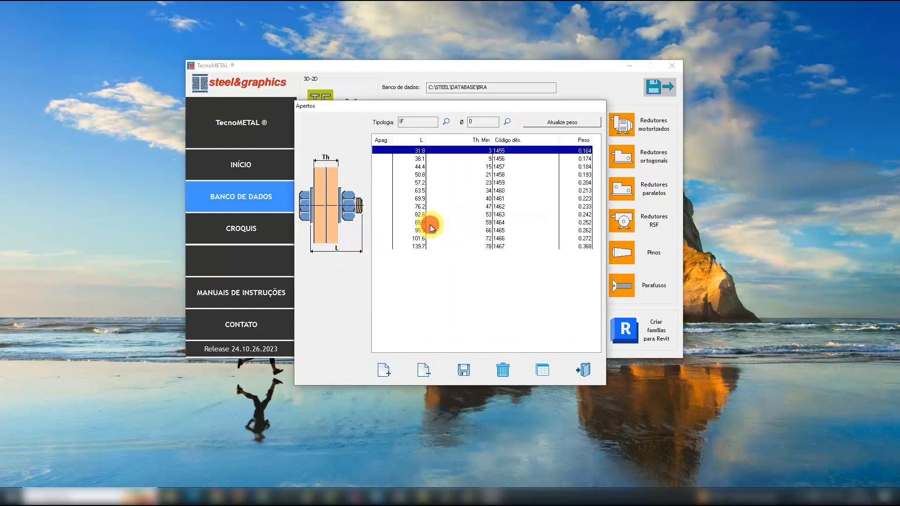
{"action": "left_click", "coordinate": [509, 304]}
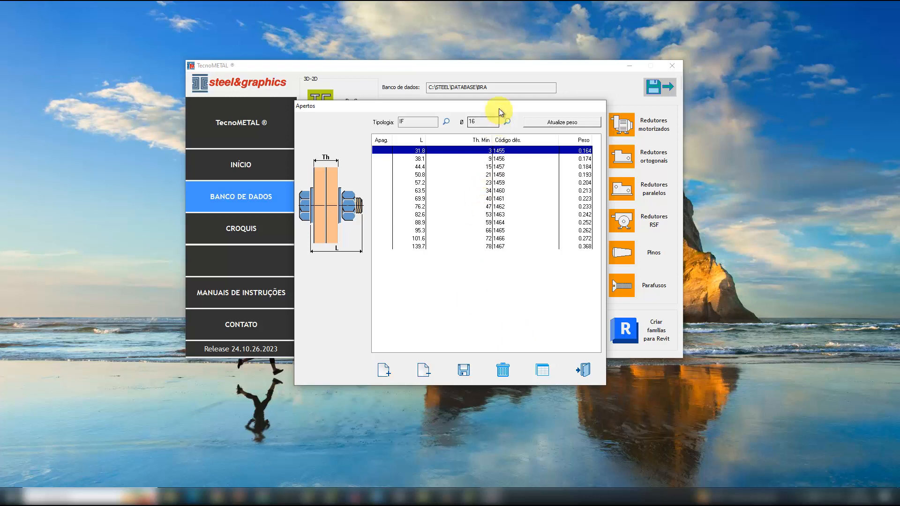
Reposition the Apertos form and add a blank row after the 139.7 length row in the grip table
{"action": "left_click_drag", "start_coordinate": [498, 108], "coordinate": [658, 201]}
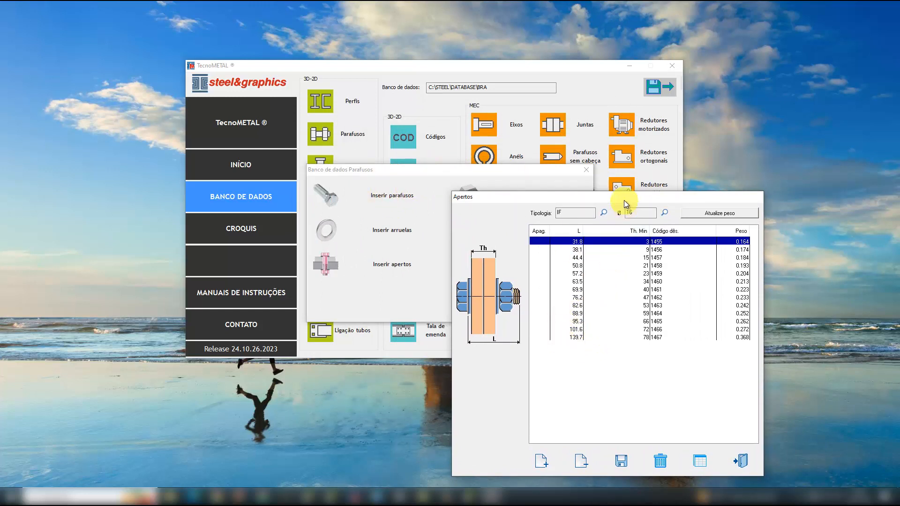
{"action": "left_click_drag", "start_coordinate": [624, 201], "coordinate": [521, 146]}
{"action": "left_click", "coordinate": [499, 283]}
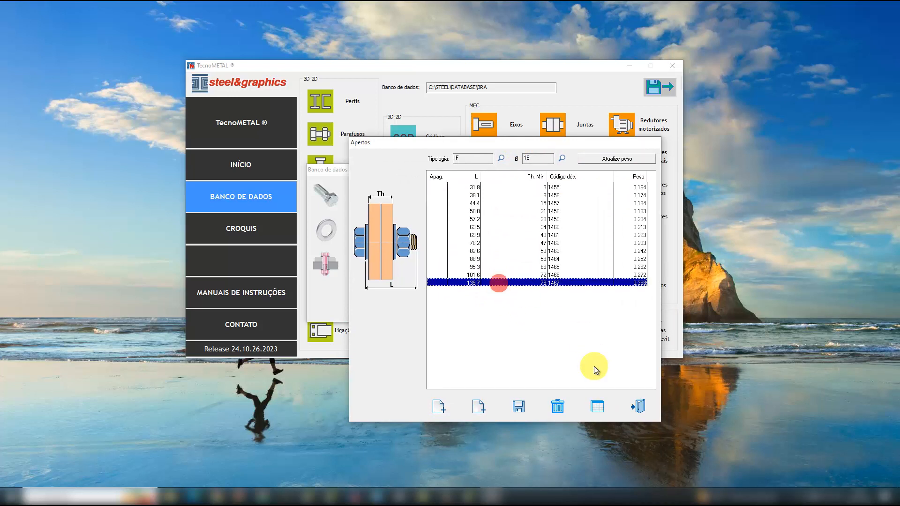
{"action": "key", "text": "Down"}
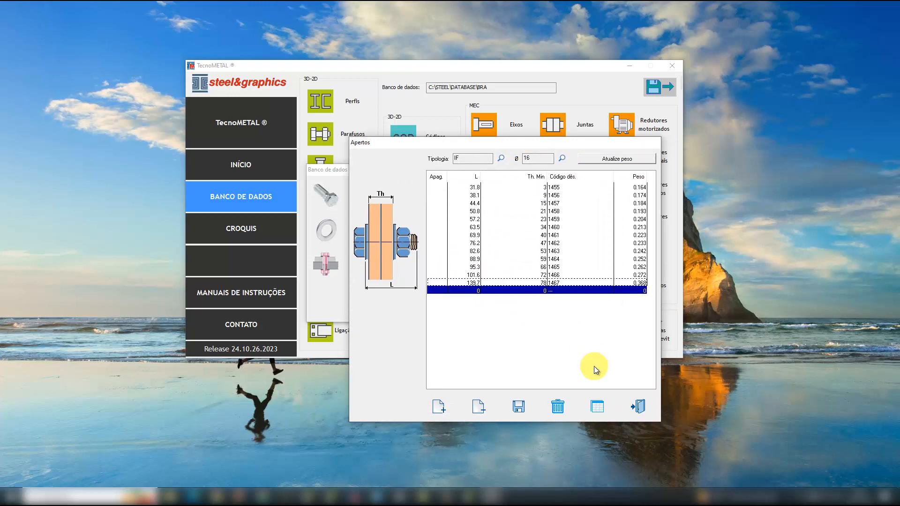
Check the lengths available for L in the blank grip row, choose none, and leave the Apertos form without saving
{"action": "double_click", "coordinate": [477, 291]}
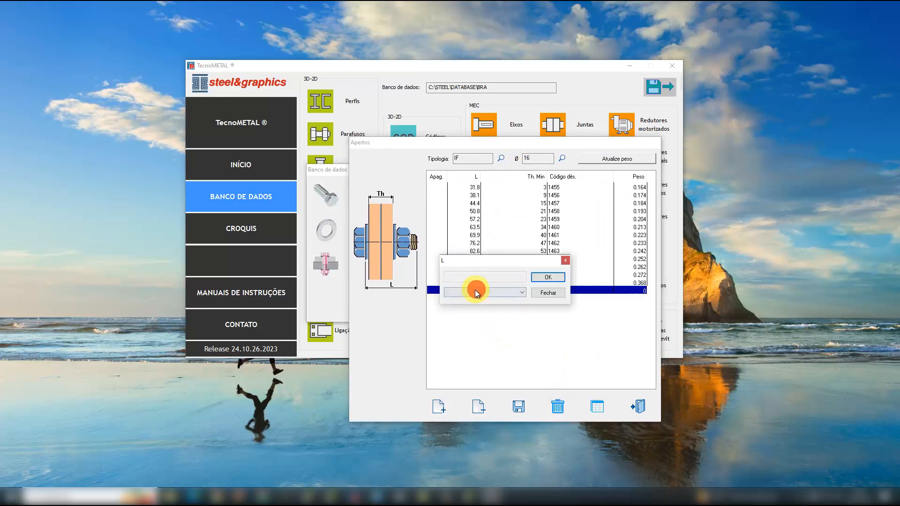
{"action": "left_click", "coordinate": [522, 291]}
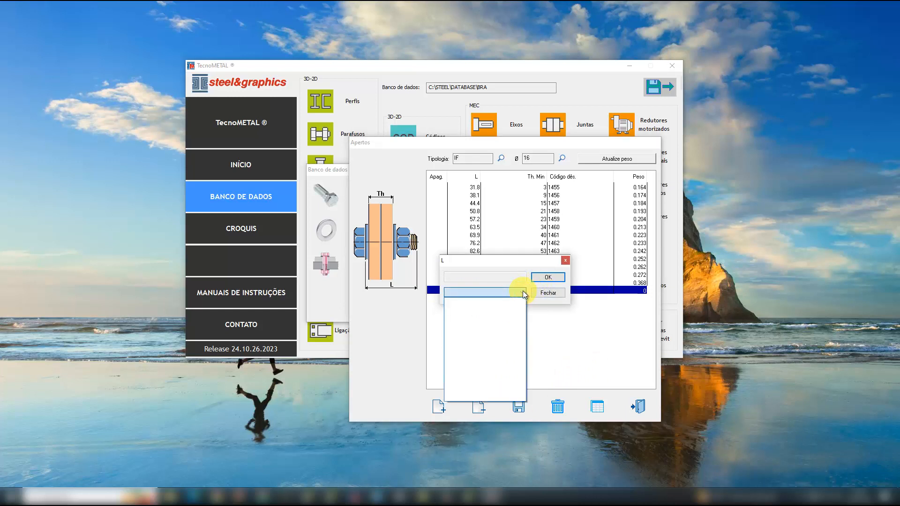
{"action": "left_click", "coordinate": [566, 261]}
{"action": "left_click", "coordinate": [566, 261]}
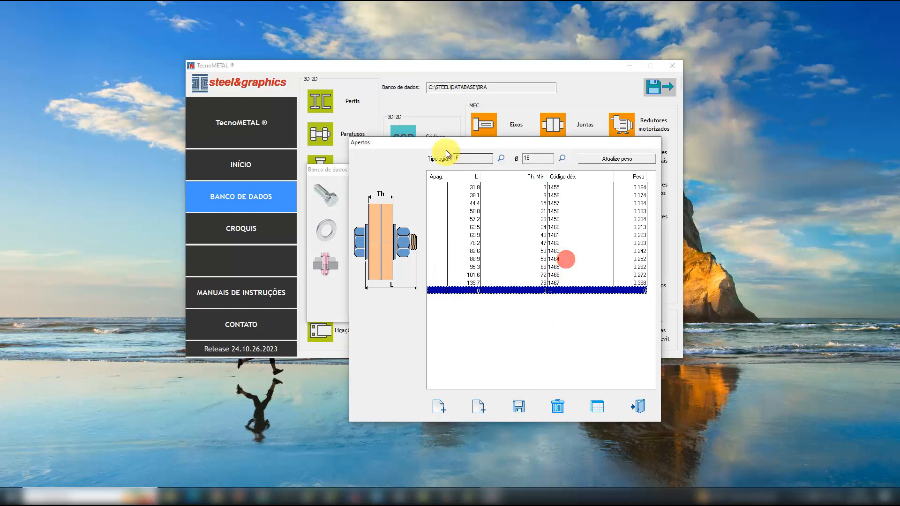
{"action": "left_click_drag", "start_coordinate": [446, 143], "coordinate": [572, 154]}
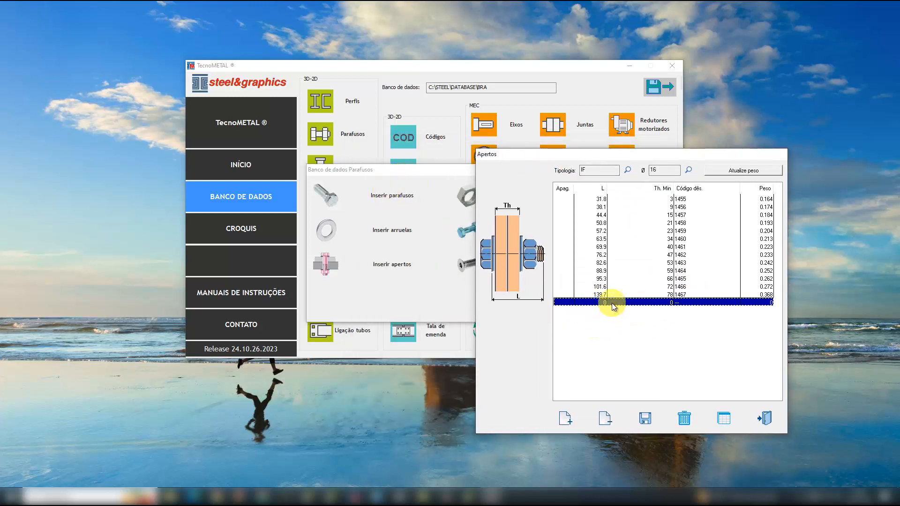
{"action": "left_click", "coordinate": [764, 418]}
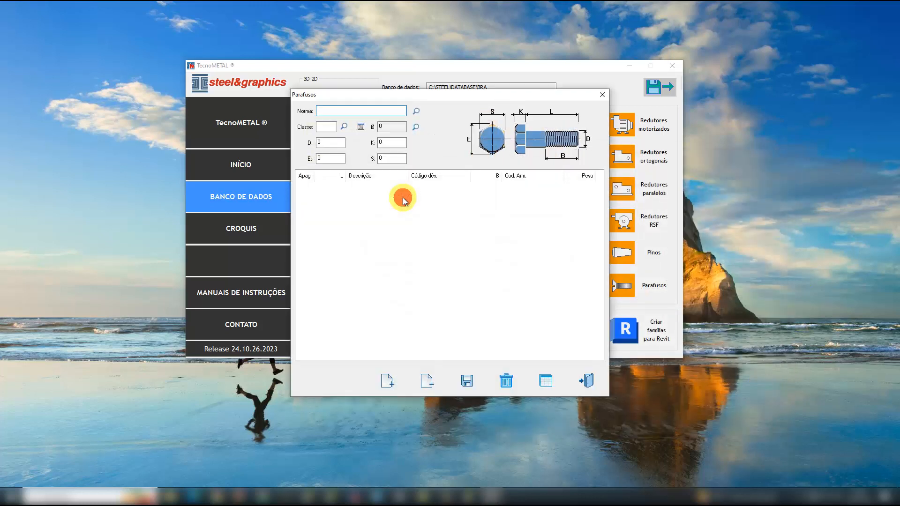
Load the A325 bolt table of class A325 with nominal diameter 16 (5/8") in the Parafusos form
{"action": "left_click", "coordinate": [416, 114]}
{"action": "double_click", "coordinate": [406, 215]}
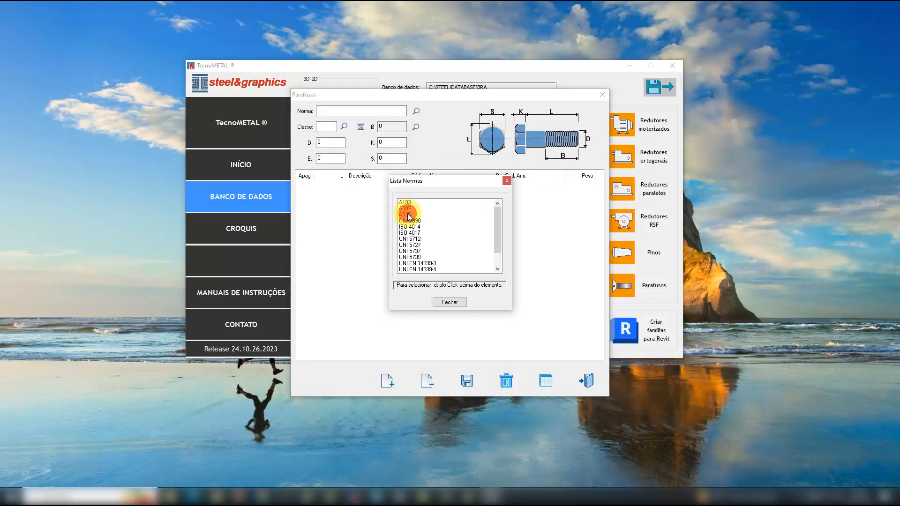
{"action": "left_click", "coordinate": [343, 127]}
{"action": "double_click", "coordinate": [408, 209]}
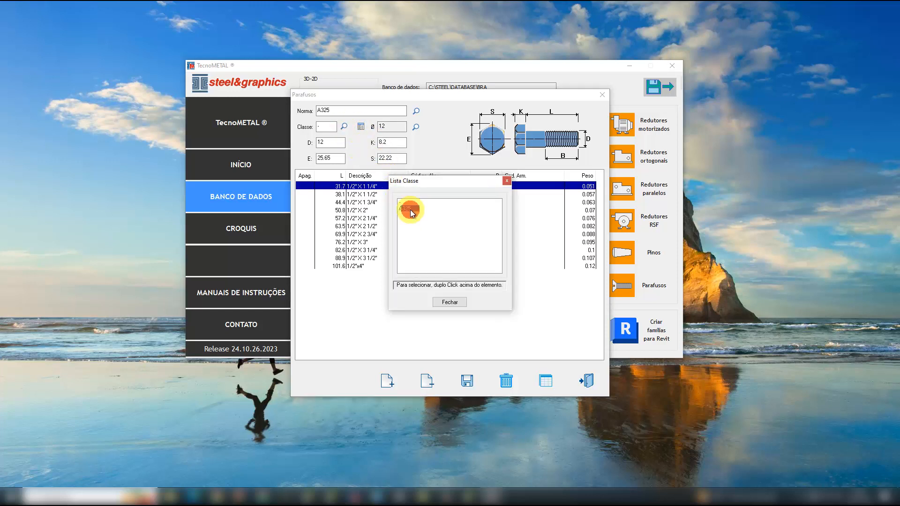
{"action": "left_click", "coordinate": [415, 127]}
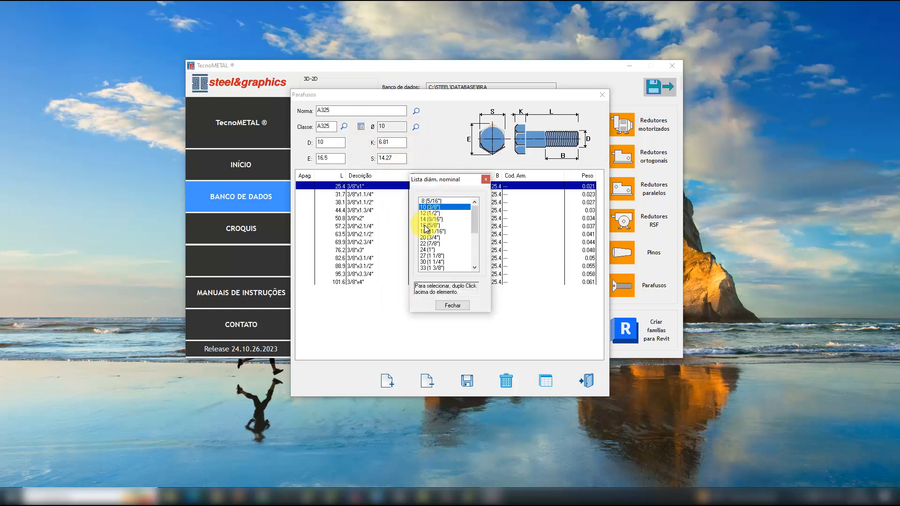
{"action": "double_click", "coordinate": [429, 226]}
Add a row after the 139.7 length bolt and set its length L to 200
{"action": "left_click", "coordinate": [368, 282]}
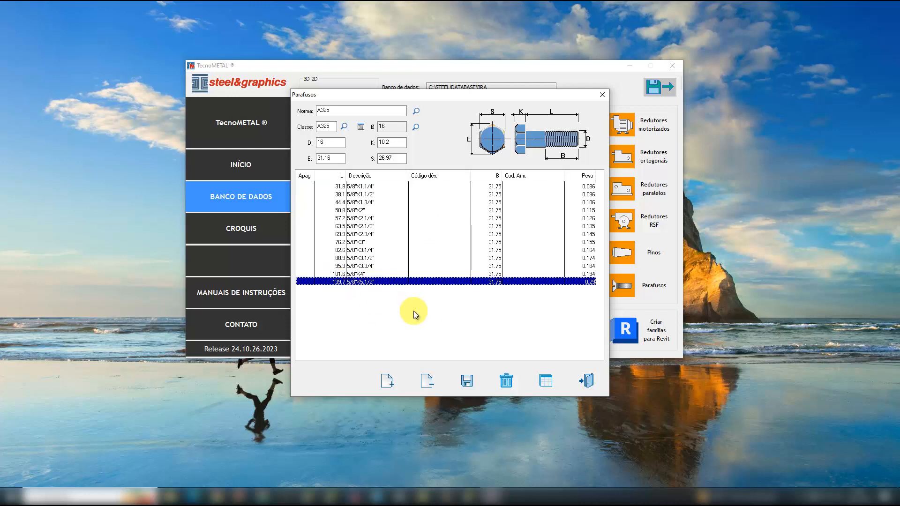
{"action": "key", "text": "Down"}
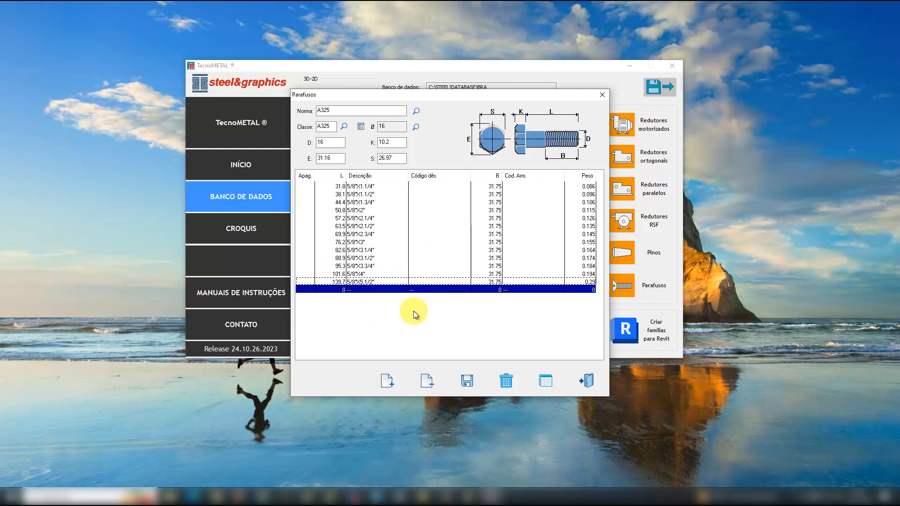
{"action": "double_click", "coordinate": [342, 290]}
{"action": "type", "text": "200"}
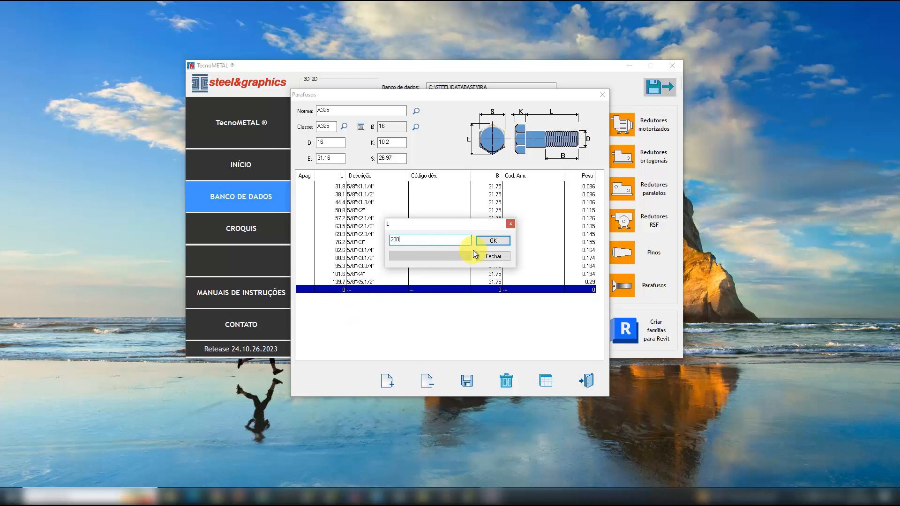
{"action": "left_click", "coordinate": [495, 242]}
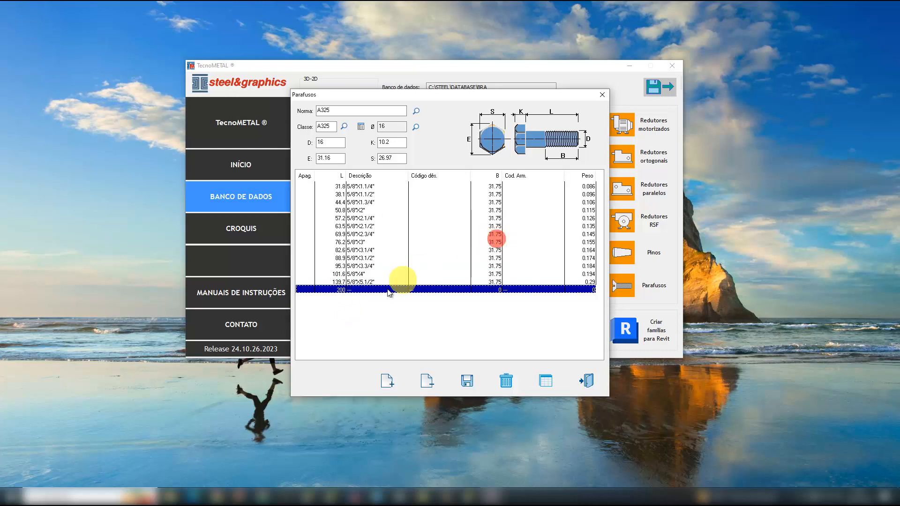
Set the description of the 200 length bolt to "aaaa", save the bolt table and leave the Parafusos form
{"action": "double_click", "coordinate": [360, 289]}
{"action": "type", "text": "aaaa"}
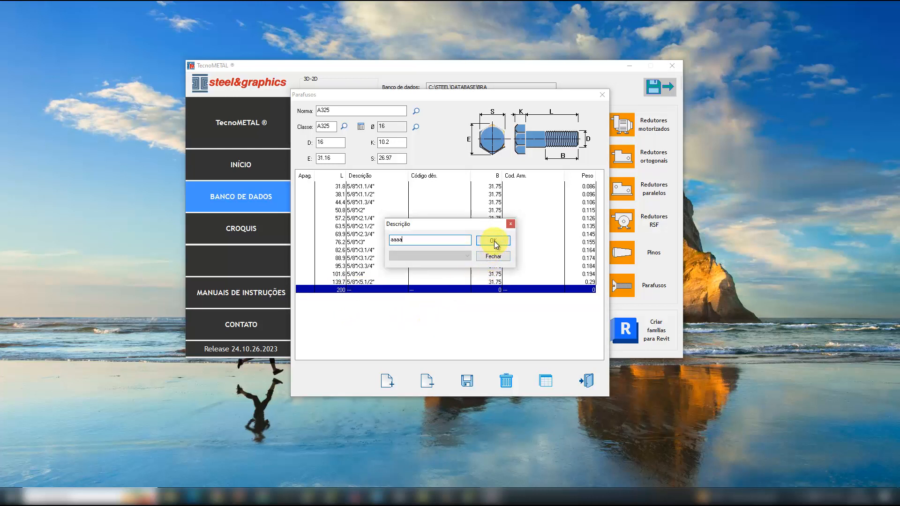
{"action": "left_click", "coordinate": [493, 240]}
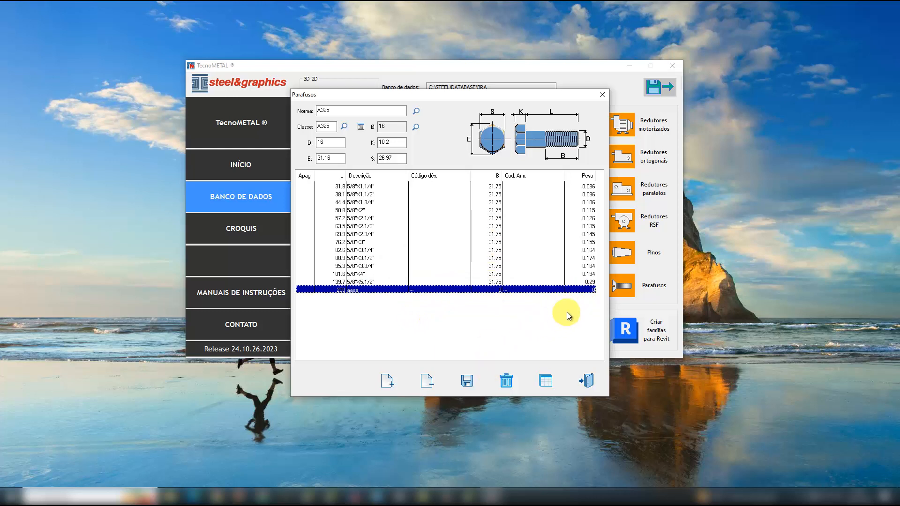
{"action": "left_click", "coordinate": [467, 380]}
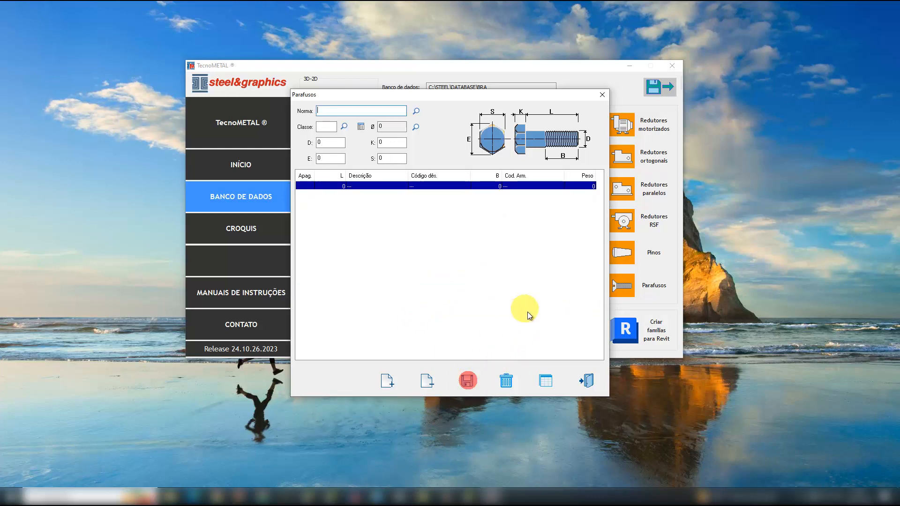
{"action": "left_click", "coordinate": [586, 381]}
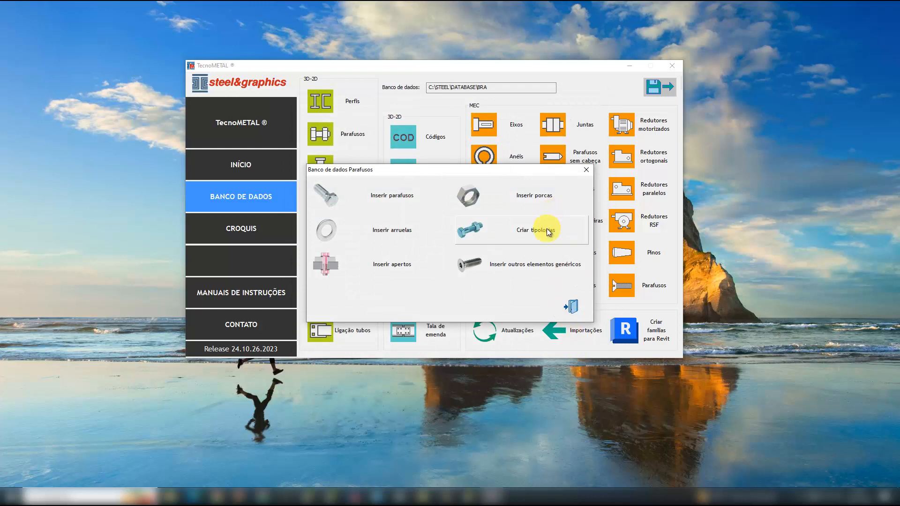
Reopen the Parafusos database and load the Apertos grip table for typology IF with nominal diameter 16 (5/8")
{"action": "left_click", "coordinate": [586, 170]}
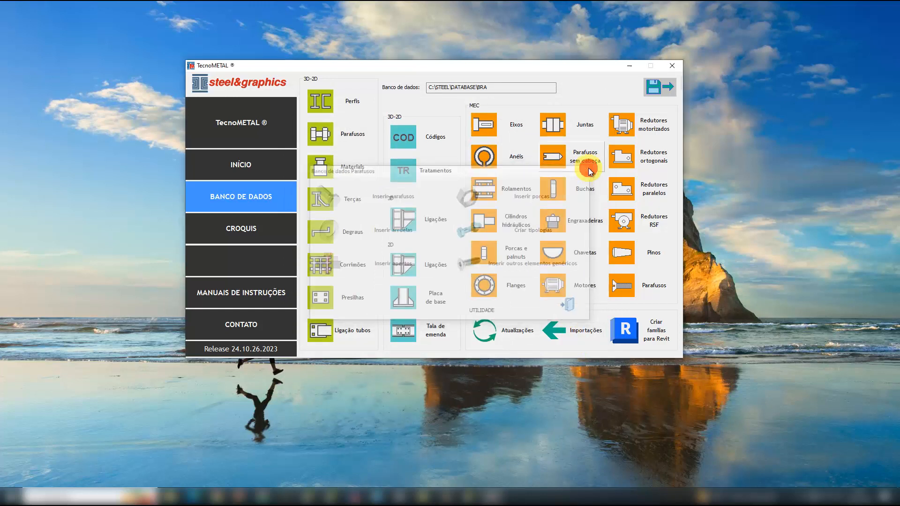
{"action": "left_click", "coordinate": [352, 134]}
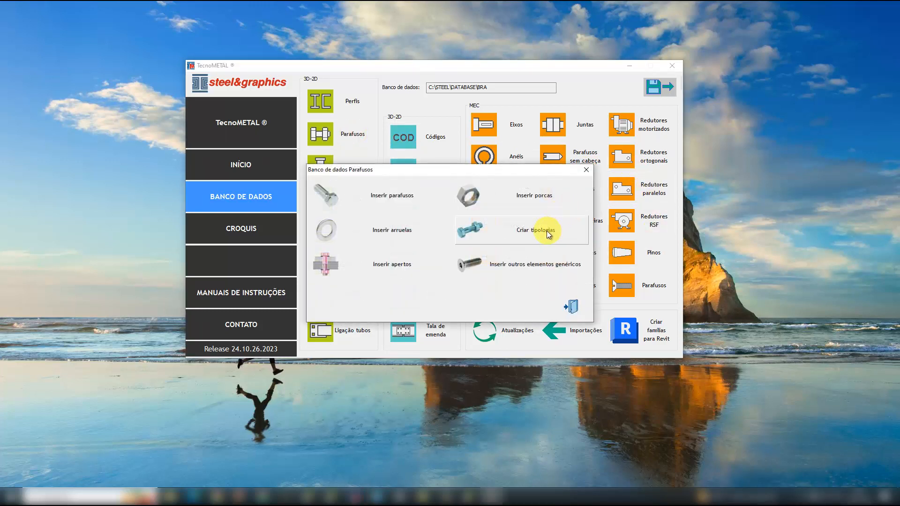
{"action": "left_click", "coordinate": [389, 264]}
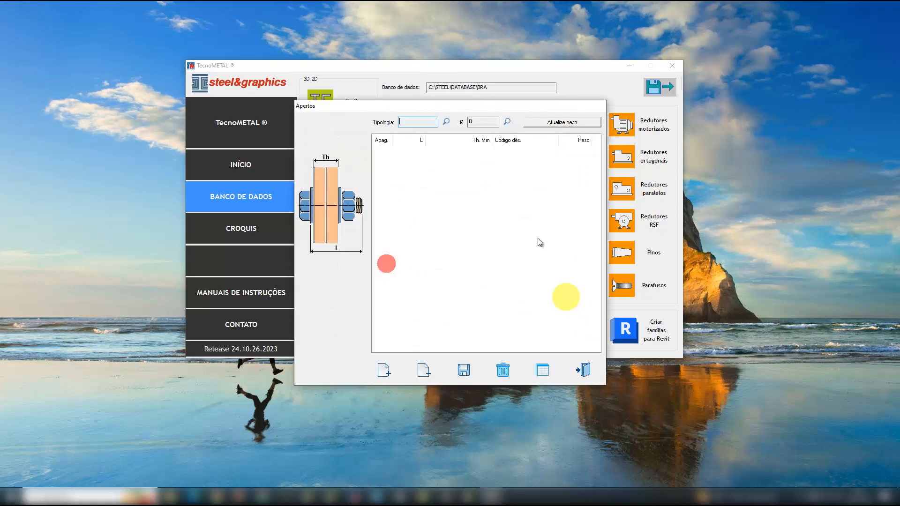
{"action": "left_click", "coordinate": [445, 122]}
{"action": "left_click", "coordinate": [392, 216]}
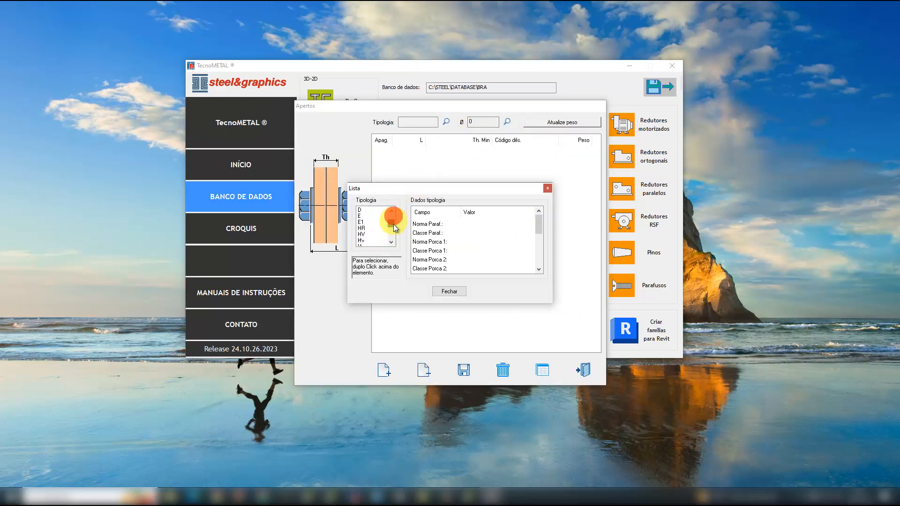
{"action": "double_click", "coordinate": [362, 234]}
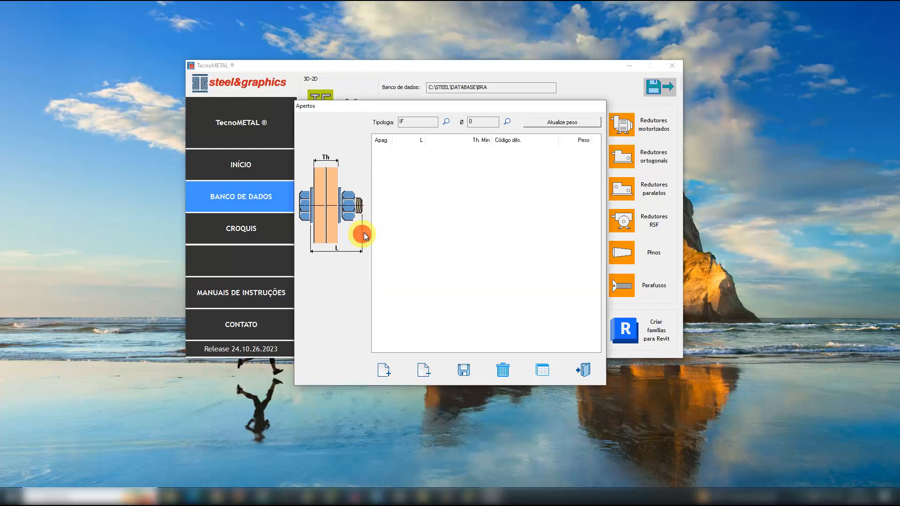
{"action": "left_click", "coordinate": [506, 122]}
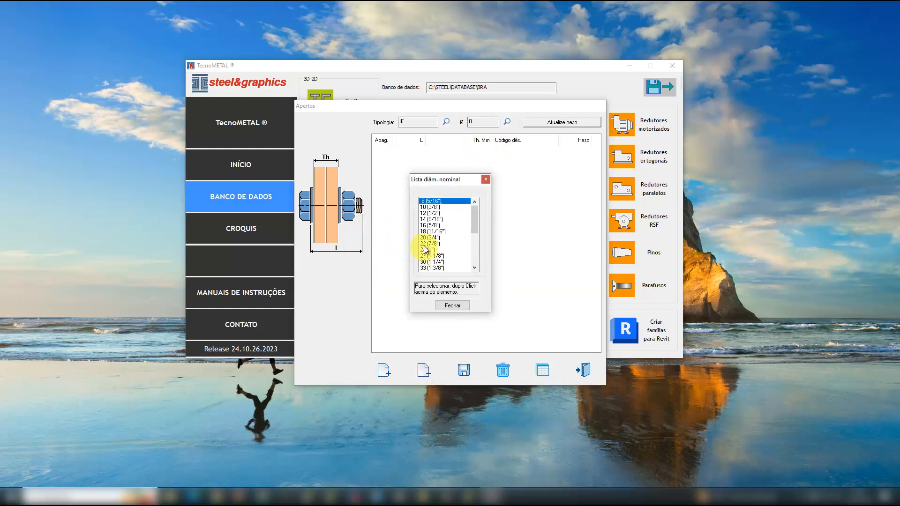
{"action": "double_click", "coordinate": [431, 226]}
Add a blank row after the 139.7 grip row and view the lengths offered for its L, closing without applying one
{"action": "left_click", "coordinate": [419, 246]}
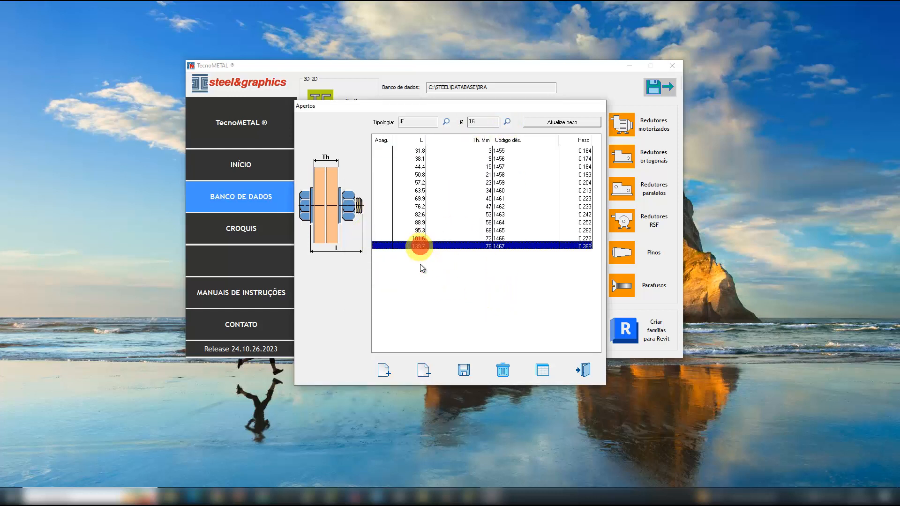
{"action": "key", "text": "Down"}
{"action": "double_click", "coordinate": [420, 253]}
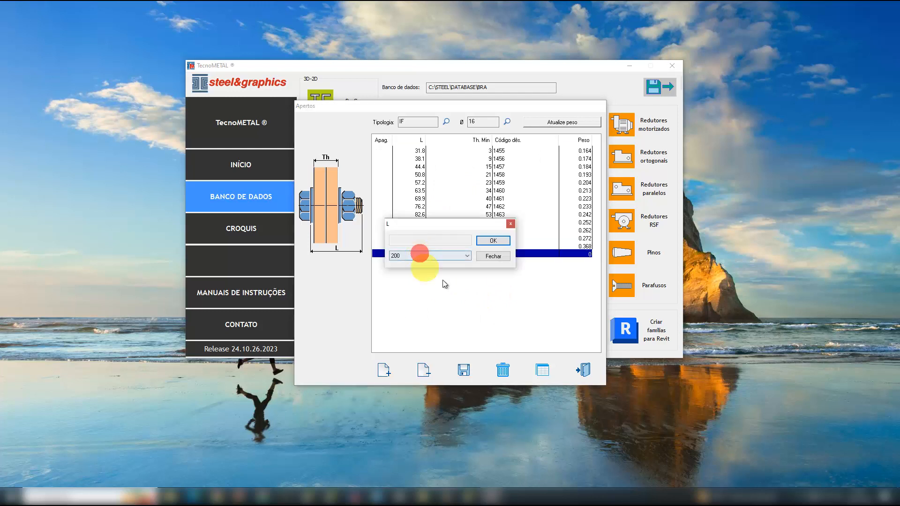
{"action": "left_click", "coordinate": [417, 256]}
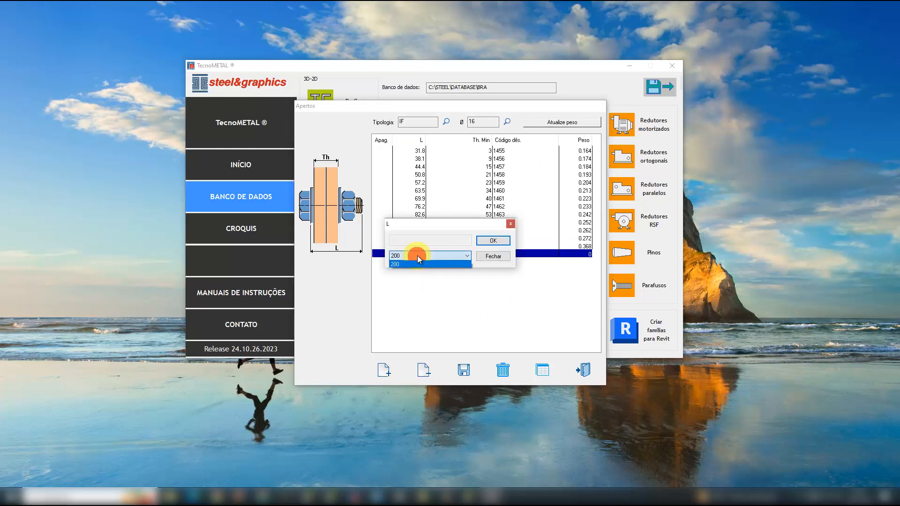
{"action": "left_click", "coordinate": [417, 262]}
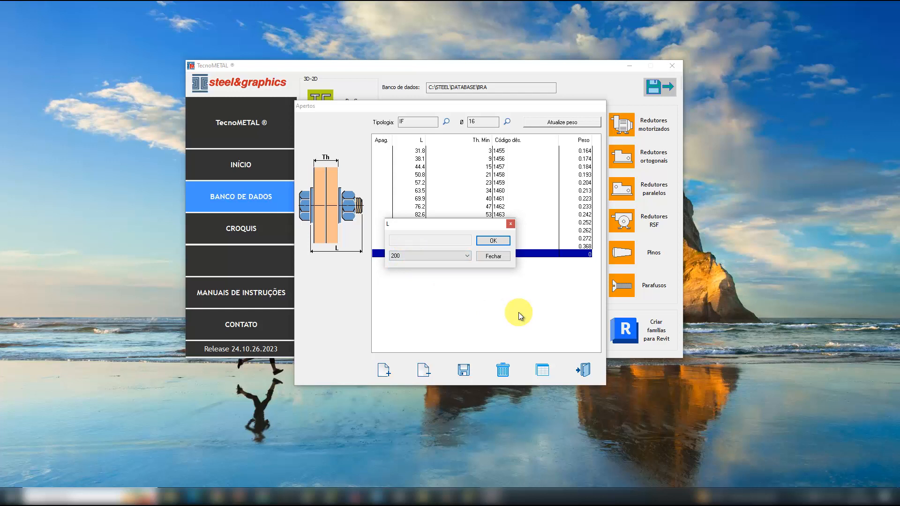
{"action": "left_click", "coordinate": [511, 224]}
{"action": "left_click", "coordinate": [416, 254]}
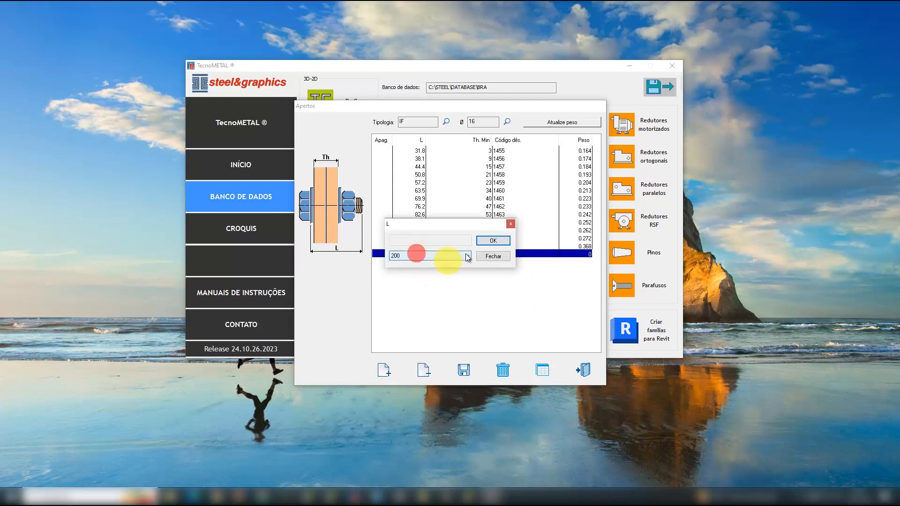
{"action": "left_click", "coordinate": [510, 224]}
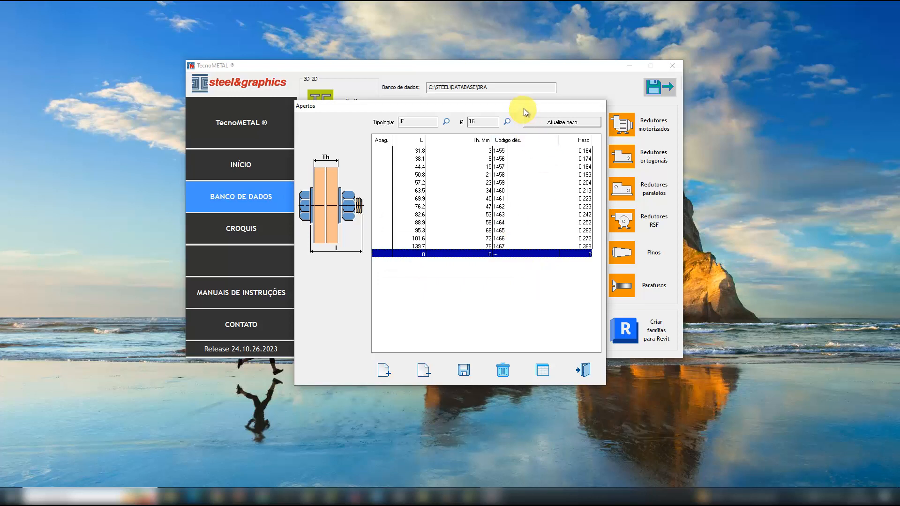
{"action": "mouse_move", "coordinate": [524, 108]}
{"action": "left_mouse_down"}
{"action": "mouse_move", "coordinate": [725, 110]}
{"action": "mouse_move", "coordinate": [524, 120]}
{"action": "left_mouse_up"}
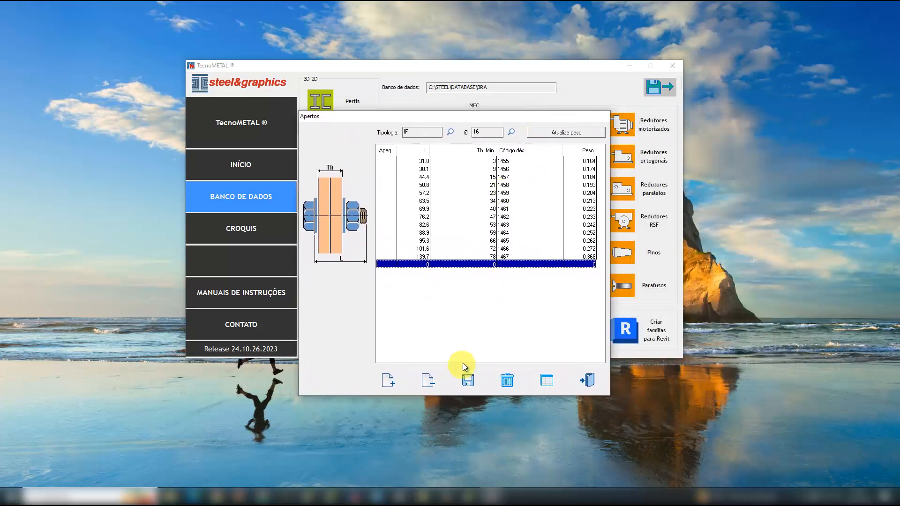
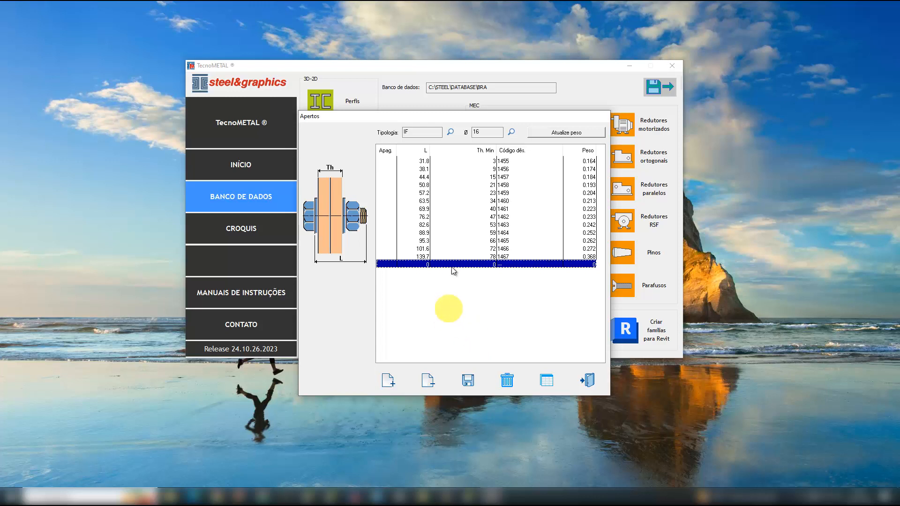
Compare the L and Th. Min values of the 31.8 and 38.1 length rows in the grip table
{"action": "left_click", "coordinate": [420, 160]}
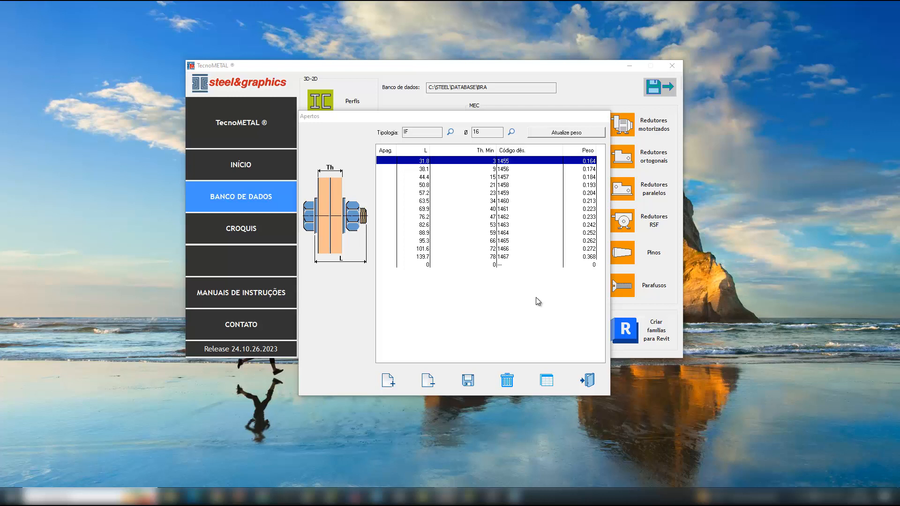
{"action": "left_click", "coordinate": [497, 168]}
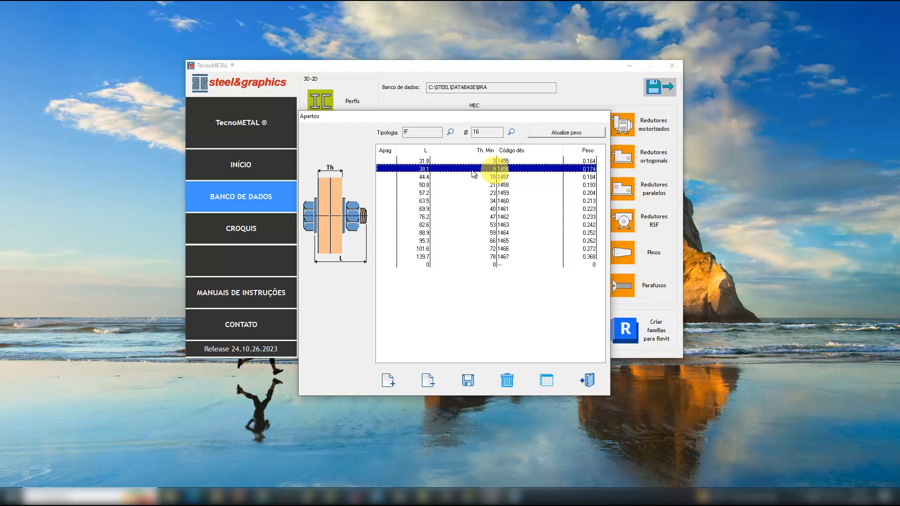
{"action": "left_click", "coordinate": [484, 160]}
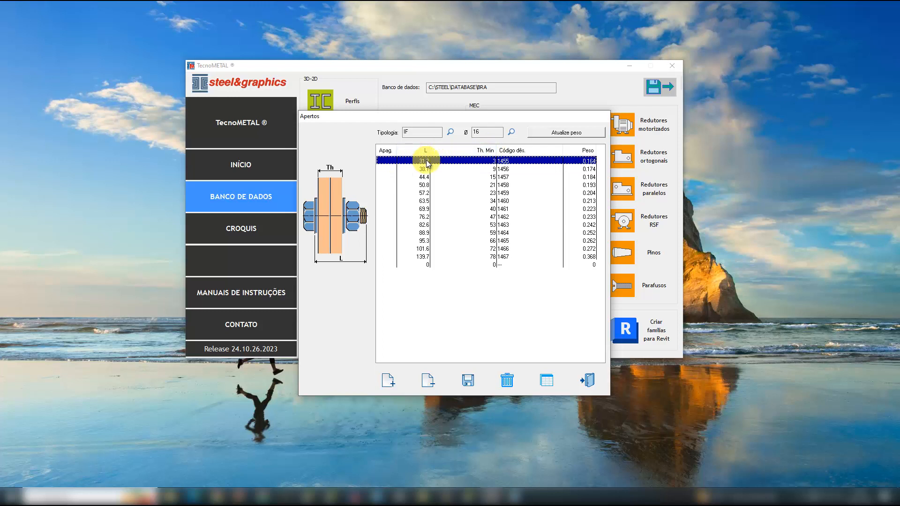
{"action": "left_click", "coordinate": [491, 168]}
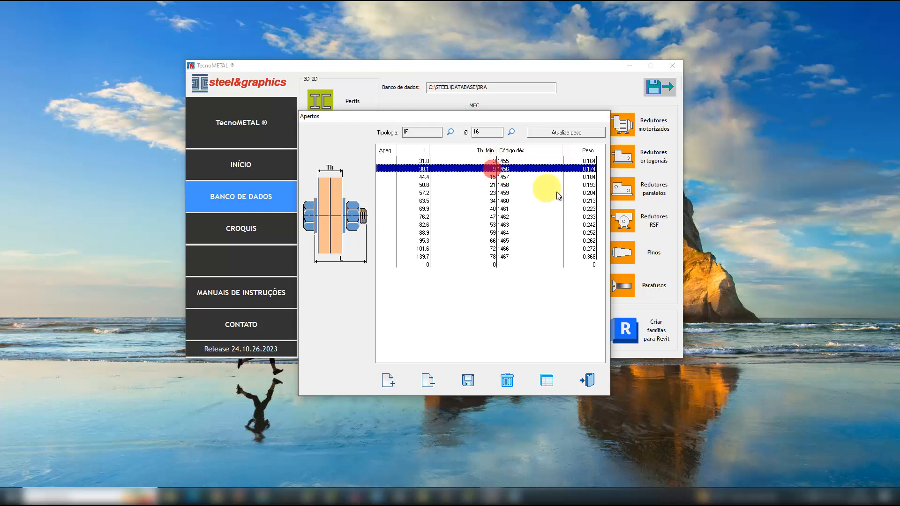
{"action": "left_click", "coordinate": [492, 161]}
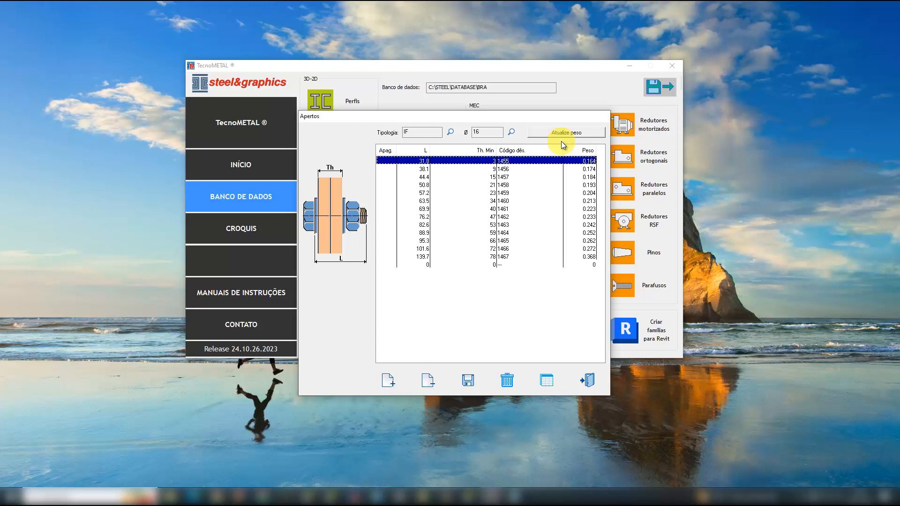
Mark the 38.1, 63.5 and 95.3 length rows of the IF diameter 16 grip table and delete them
{"action": "left_click", "coordinate": [489, 168]}
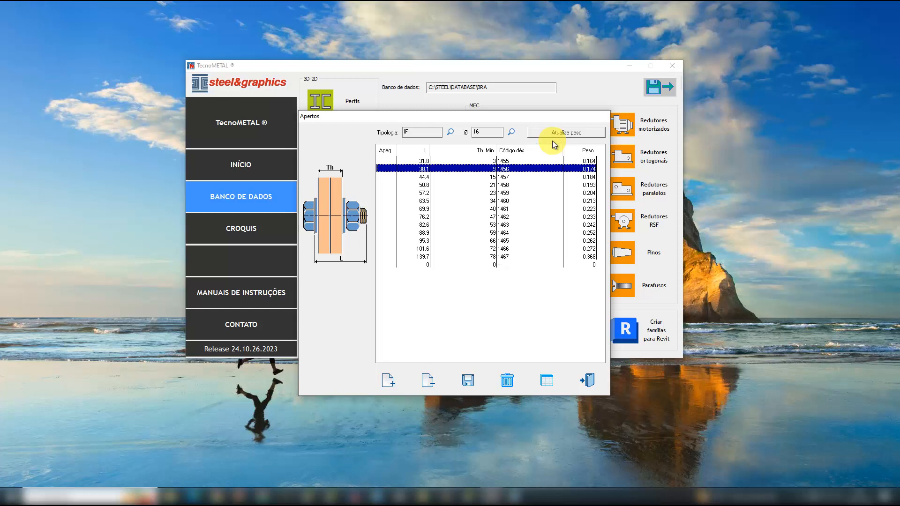
{"action": "left_click", "coordinate": [471, 176]}
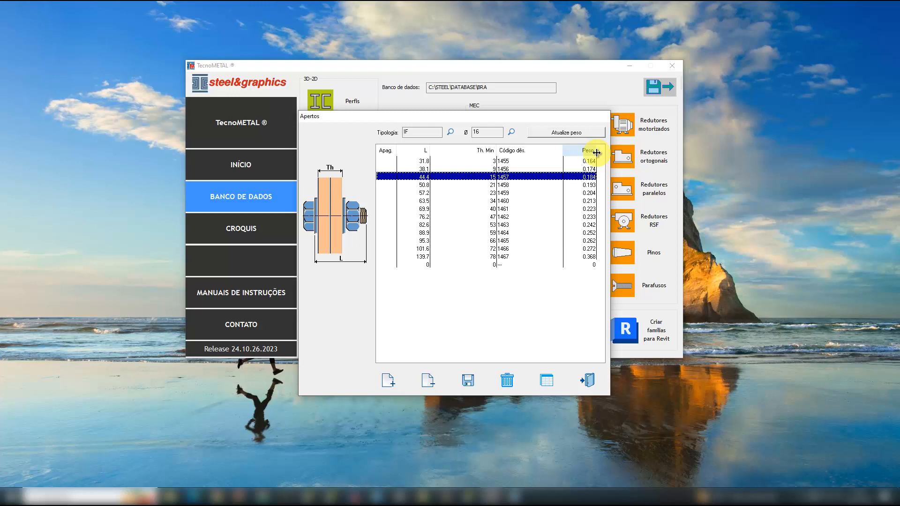
{"action": "left_click", "coordinate": [444, 169]}
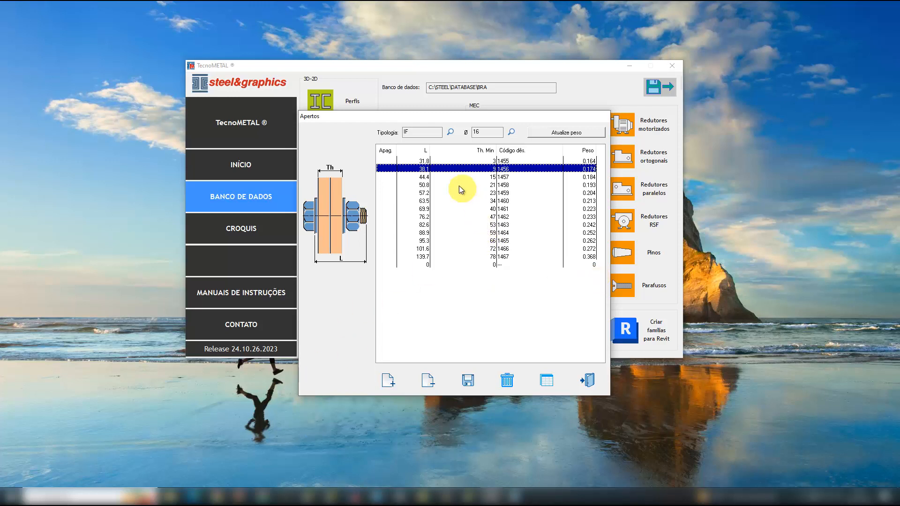
{"action": "left_click", "coordinate": [387, 200]}
{"action": "left_click", "coordinate": [387, 241]}
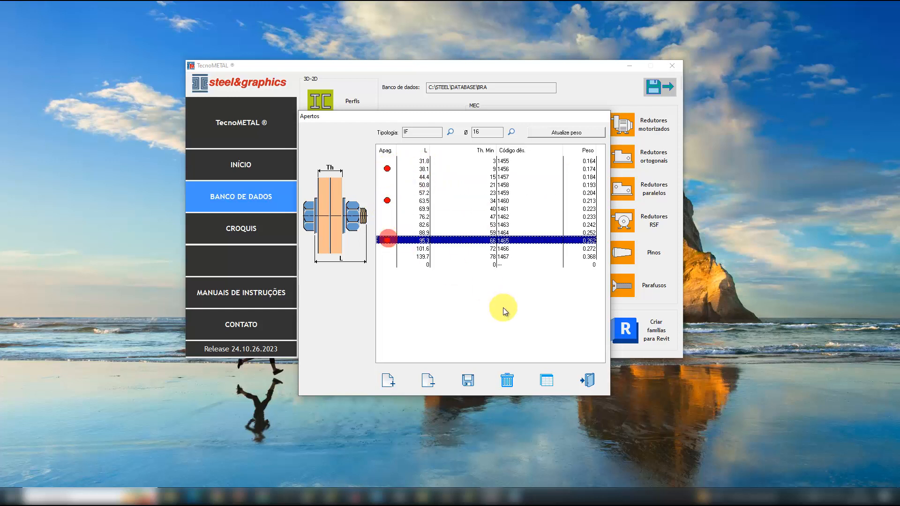
{"action": "left_click", "coordinate": [506, 381]}
{"action": "left_click", "coordinate": [449, 276]}
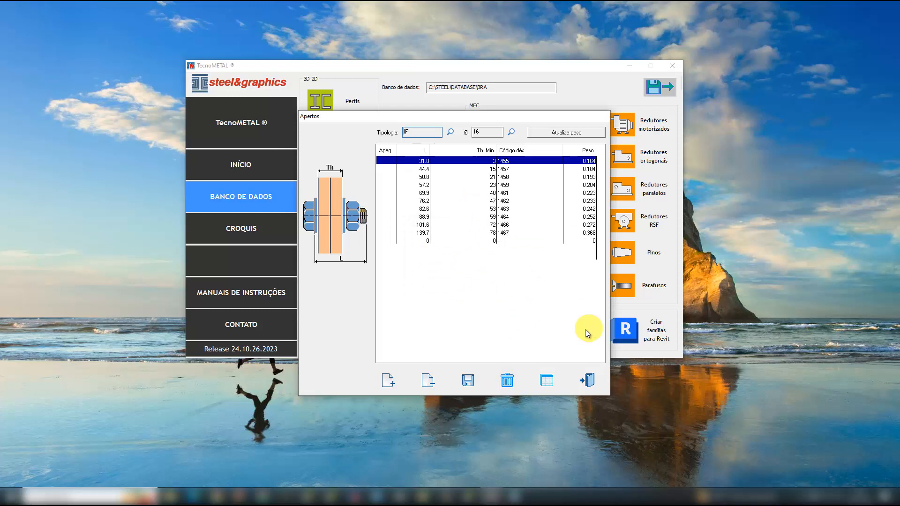
Compare the 31.8 and 44.4 length rows and open the 31.8 row's Peso value, closing it without a change
{"action": "left_click", "coordinate": [436, 161]}
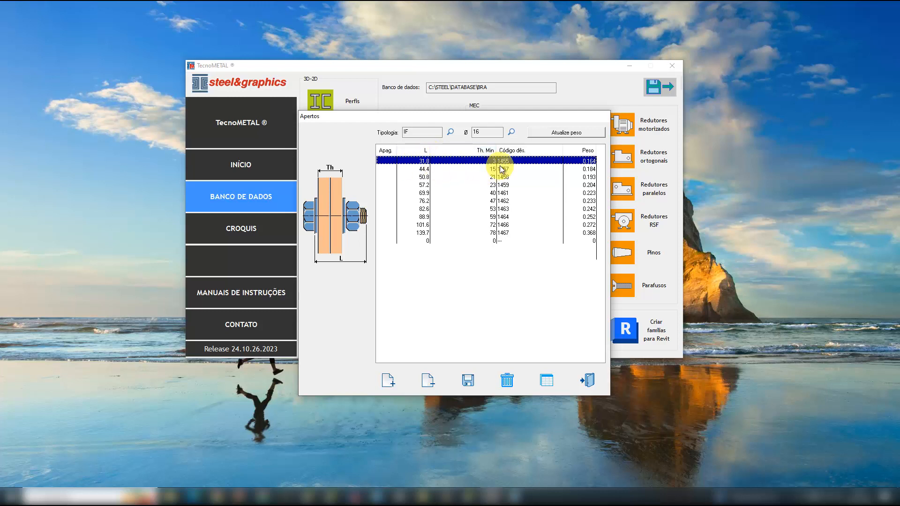
{"action": "left_click", "coordinate": [473, 170]}
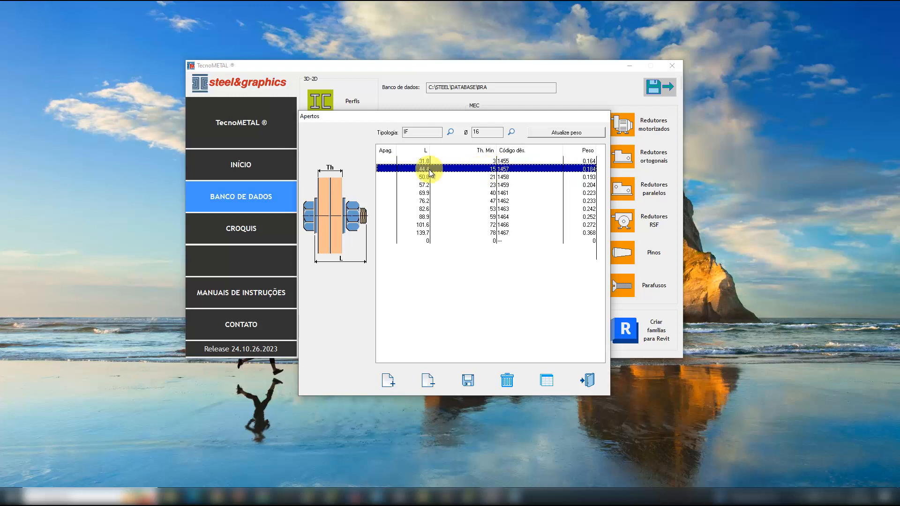
{"action": "left_click", "coordinate": [485, 161]}
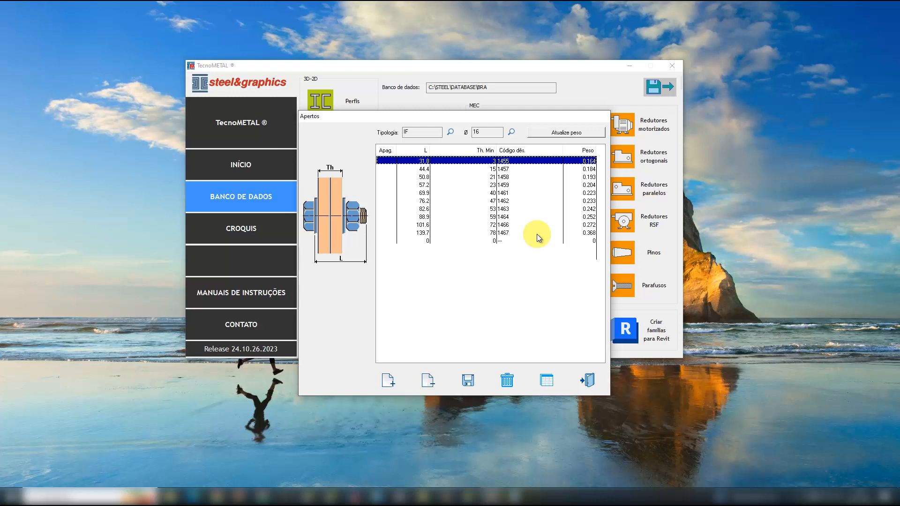
{"action": "double_click", "coordinate": [581, 162]}
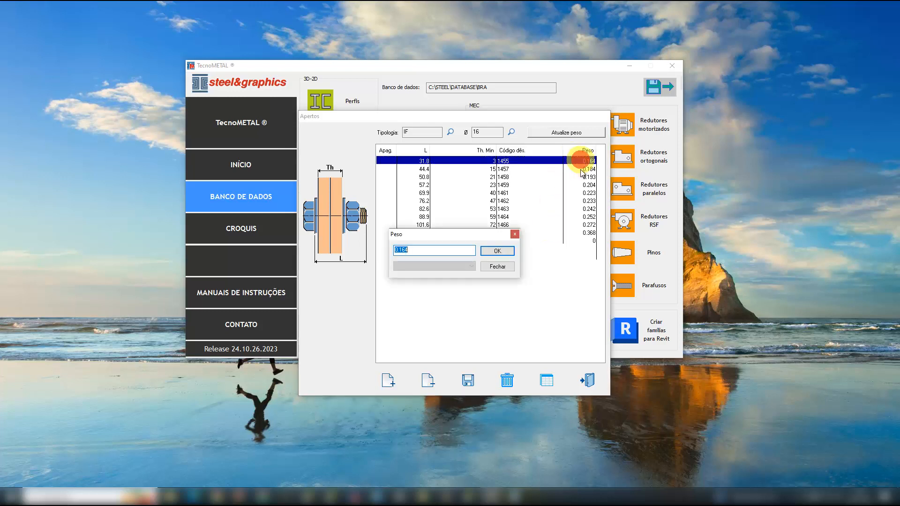
{"action": "left_click", "coordinate": [515, 235]}
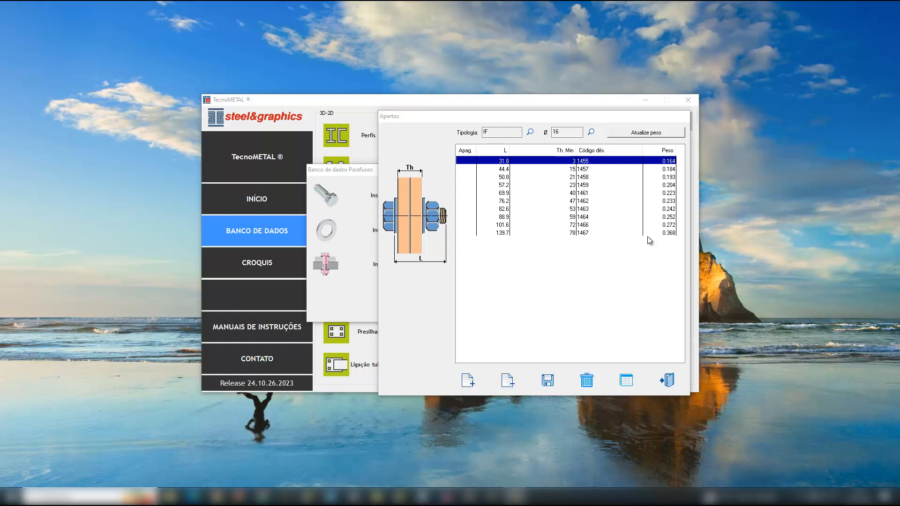
Open the Parafusos help topic and examine the example table of bolt lengths, nominal diameters and minimum and maximum thicknesses
{"action": "key", "text": "F1"}
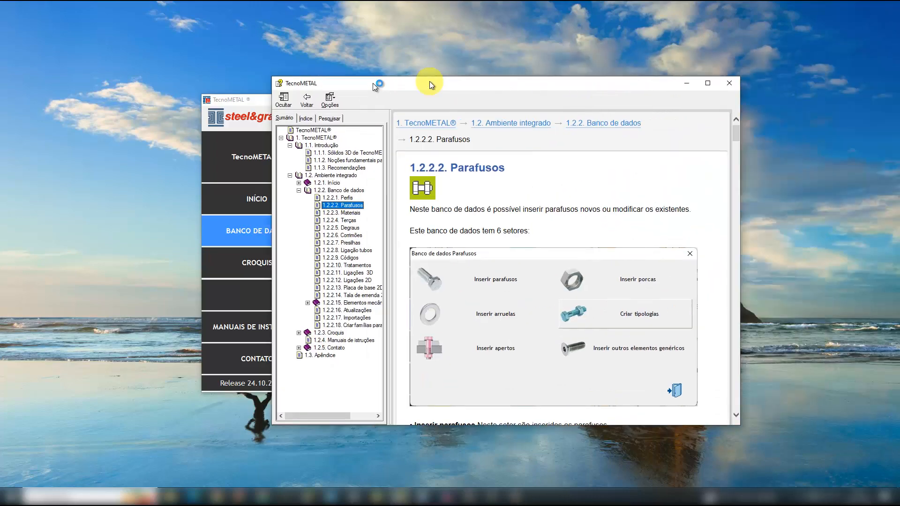
{"action": "double_click", "coordinate": [411, 91]}
{"action": "scroll", "coordinate": [551, 206], "scroll_direction": "down", "scroll_amount": 20}
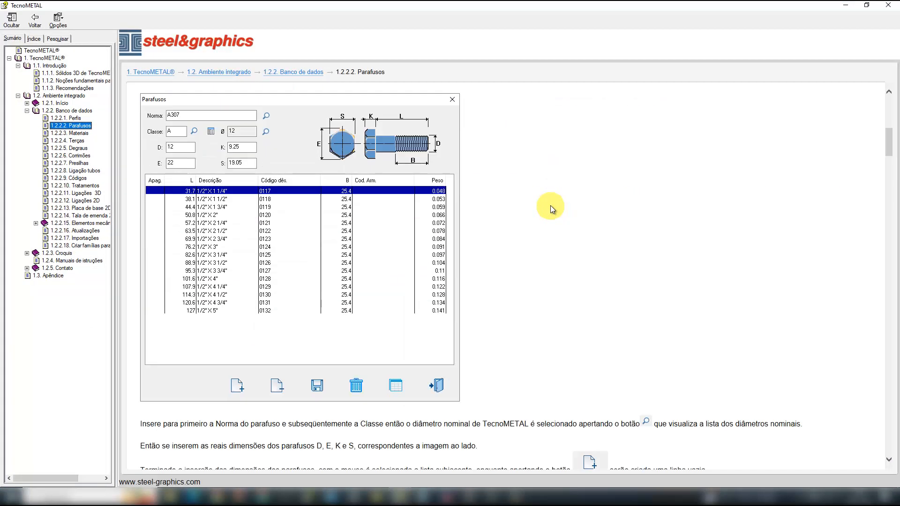
{"action": "scroll", "coordinate": [549, 201], "scroll_direction": "down", "scroll_amount": 20}
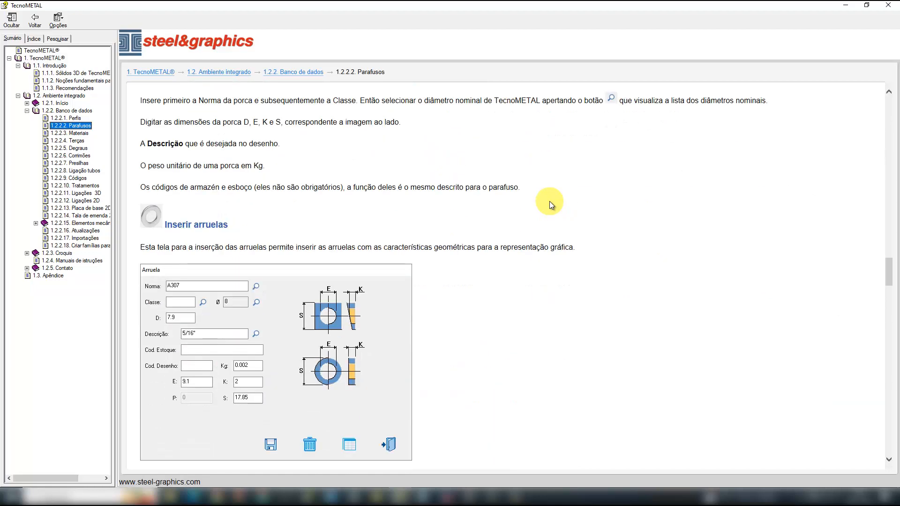
{"action": "scroll", "coordinate": [550, 201], "scroll_direction": "down", "scroll_amount": 15}
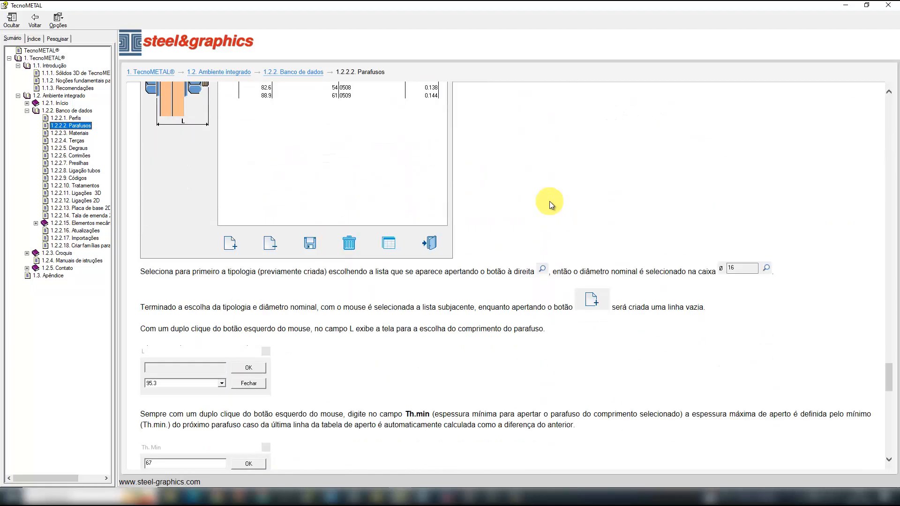
{"action": "scroll", "coordinate": [437, 213], "scroll_direction": "up", "scroll_amount": 5}
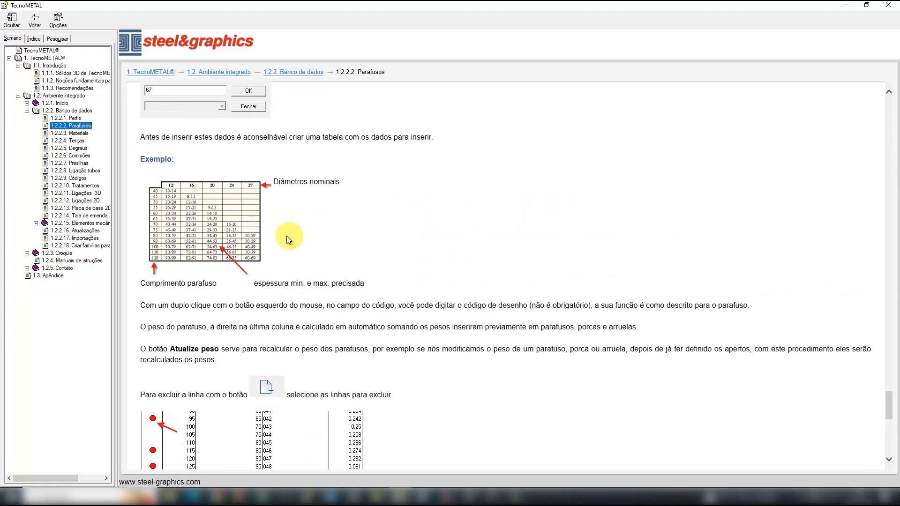
{"action": "scroll", "coordinate": [320, 320], "scroll_direction": "up", "scroll_amount": 3, "text": "ctrl"}
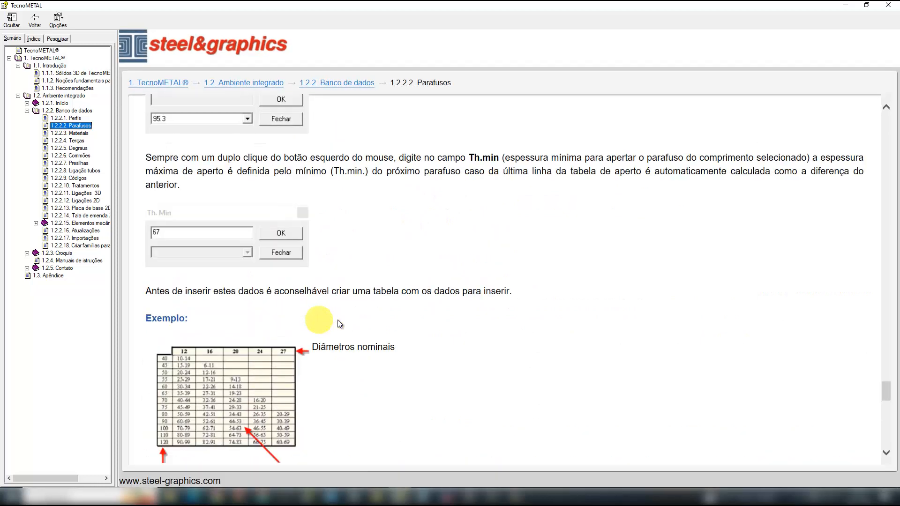
{"action": "scroll", "coordinate": [425, 305], "scroll_direction": "down", "scroll_amount": 4}
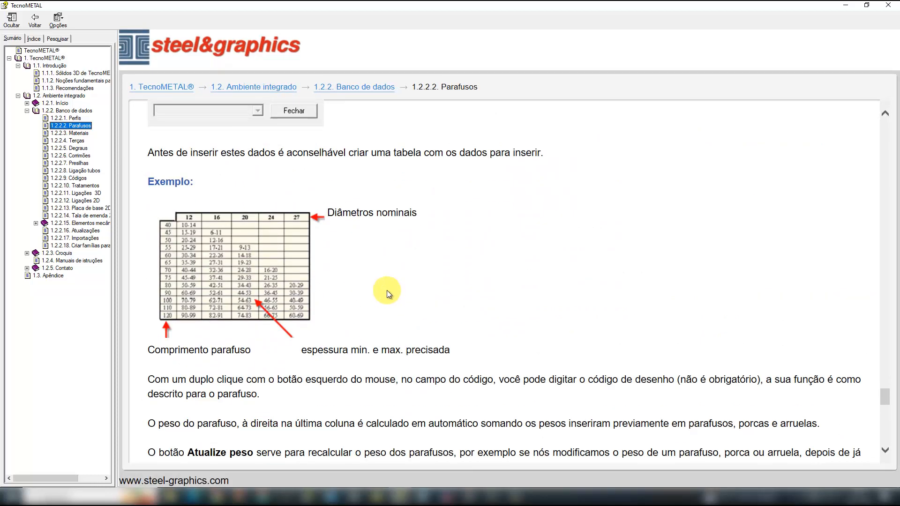
{"action": "scroll", "coordinate": [387, 291], "scroll_direction": "up", "scroll_amount": 3, "text": "ctrl"}
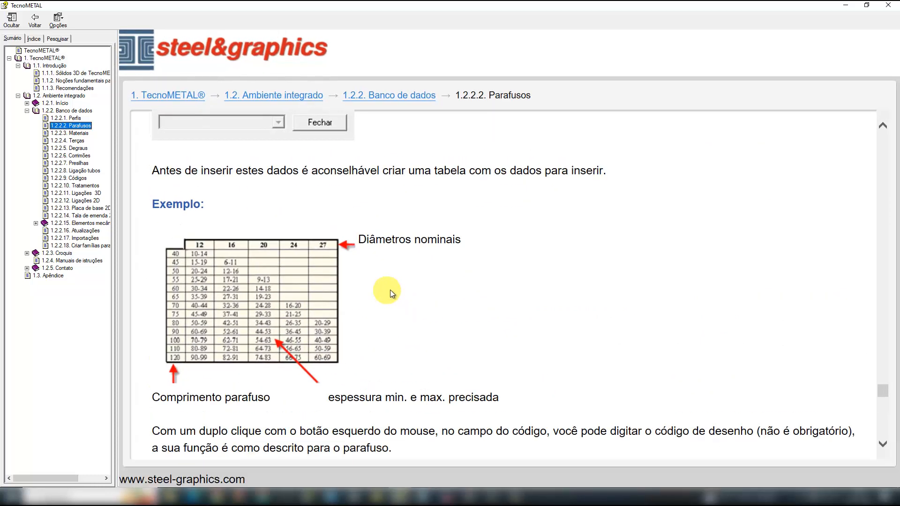
{"action": "left_click", "coordinate": [459, 263]}
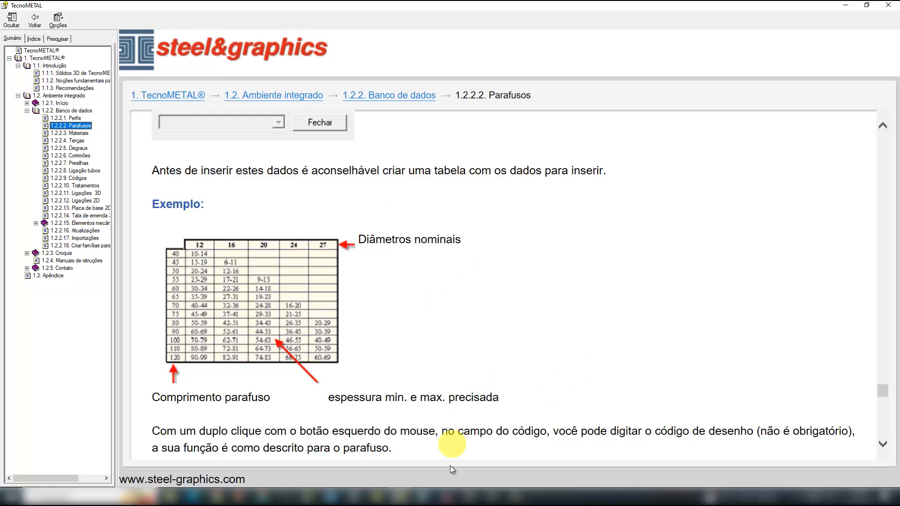
Return from the help to the Apertos form and leave it
{"action": "mouse_move", "coordinate": [464, 497]}
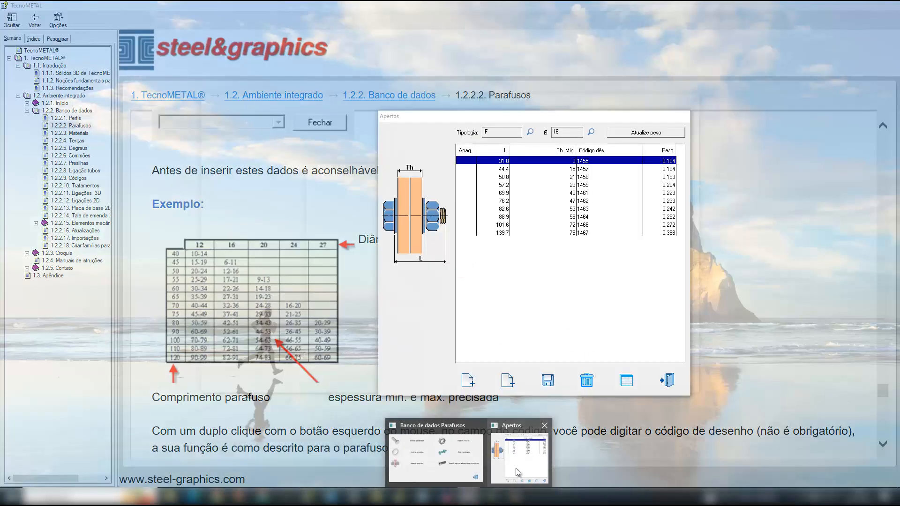
{"action": "left_click", "coordinate": [516, 468]}
{"action": "left_click", "coordinate": [463, 497]}
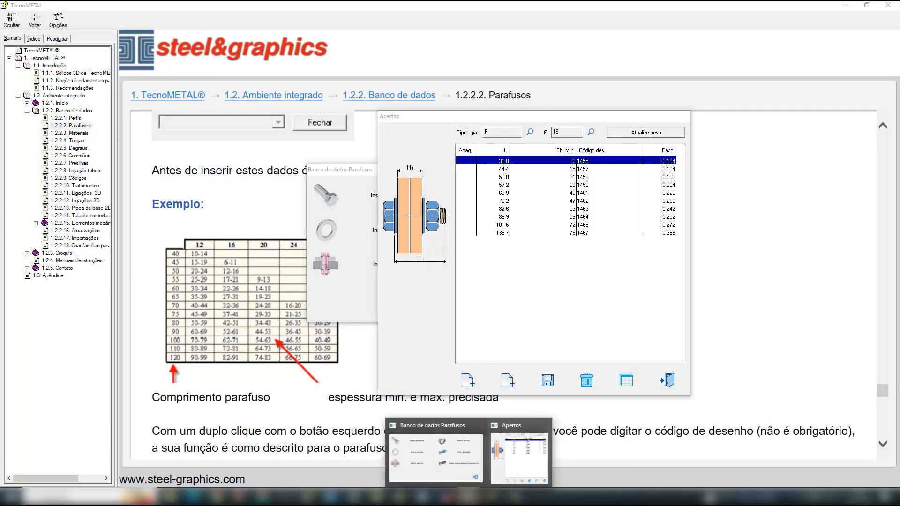
{"action": "left_click", "coordinate": [666, 380]}
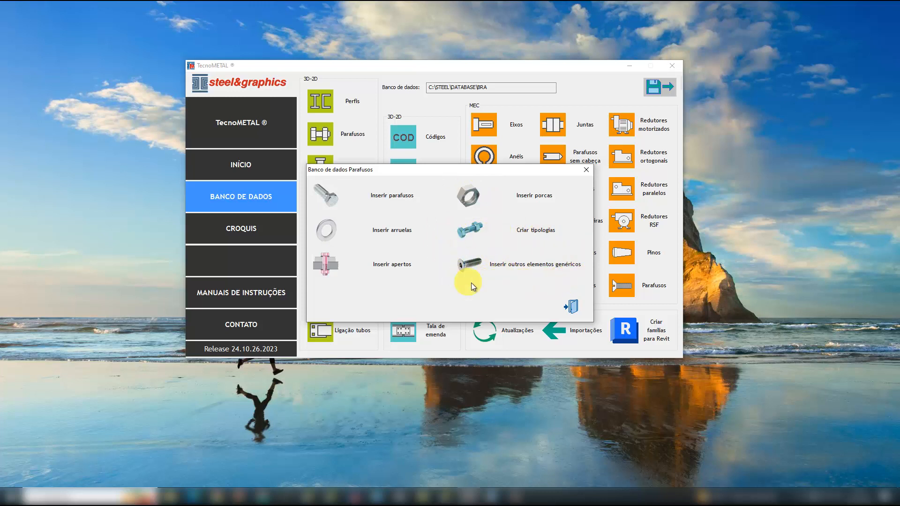
Open the form for other generic elements and browse its description list to the VTS entries, closing it without choosing one
{"action": "left_click", "coordinate": [520, 266]}
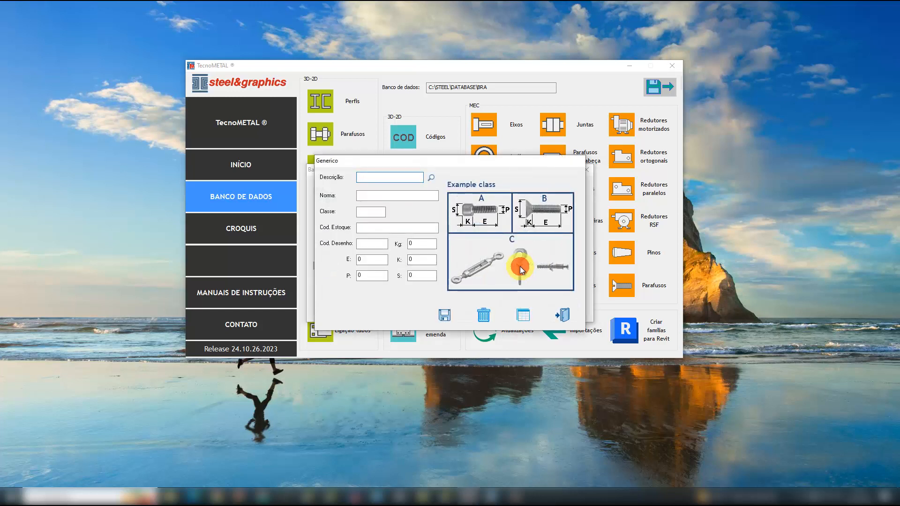
{"action": "left_click", "coordinate": [431, 178]}
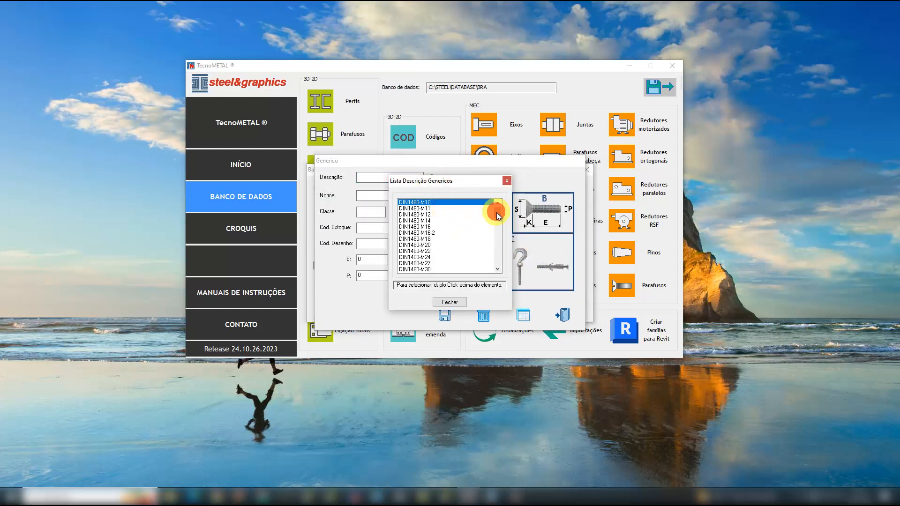
{"action": "mouse_move", "coordinate": [498, 212]}
{"action": "left_mouse_down"}
{"action": "mouse_move", "coordinate": [497, 267]}
{"action": "mouse_move", "coordinate": [496, 210]}
{"action": "left_mouse_up"}
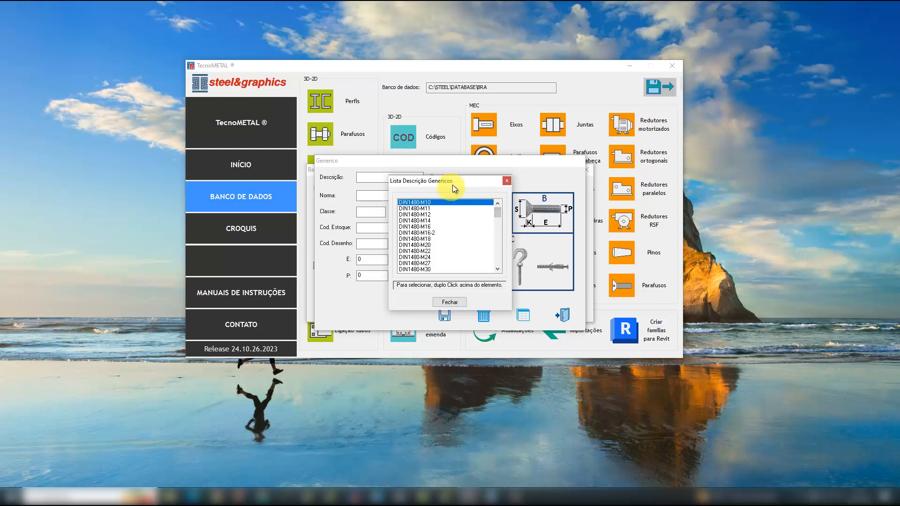
{"action": "left_click_drag", "start_coordinate": [452, 183], "coordinate": [331, 100]}
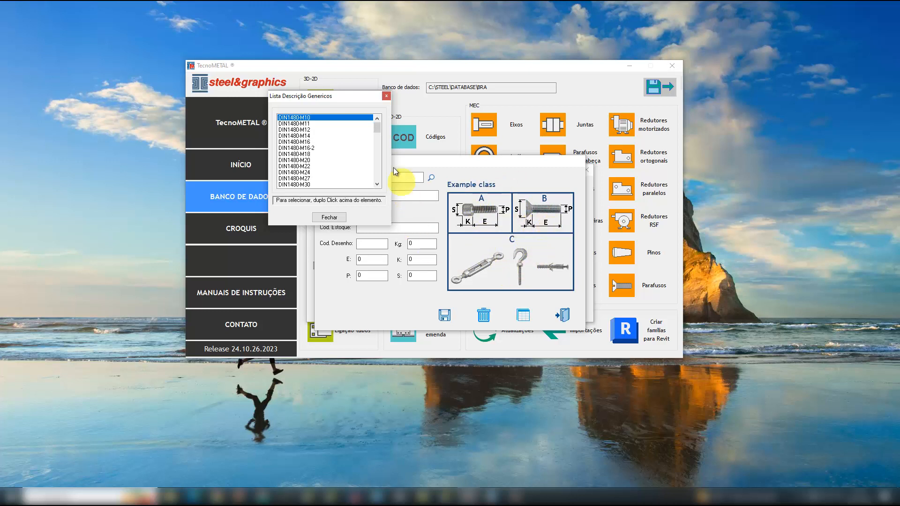
{"action": "left_click_drag", "start_coordinate": [378, 131], "coordinate": [377, 182]}
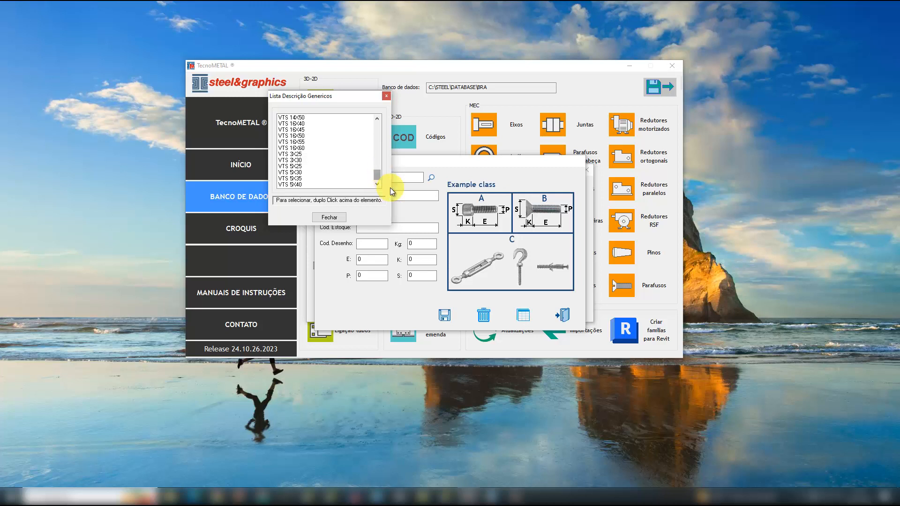
{"action": "left_click", "coordinate": [386, 96]}
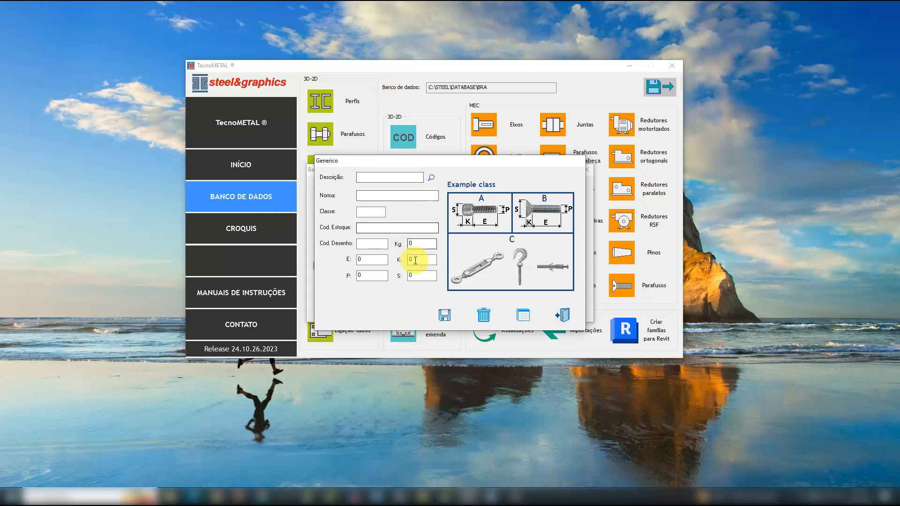
Load the generic element DIN1480-M16-2, examine its stock code, drawing code and weight, and leave the form
{"action": "left_click", "coordinate": [431, 177]}
{"action": "double_click", "coordinate": [417, 233]}
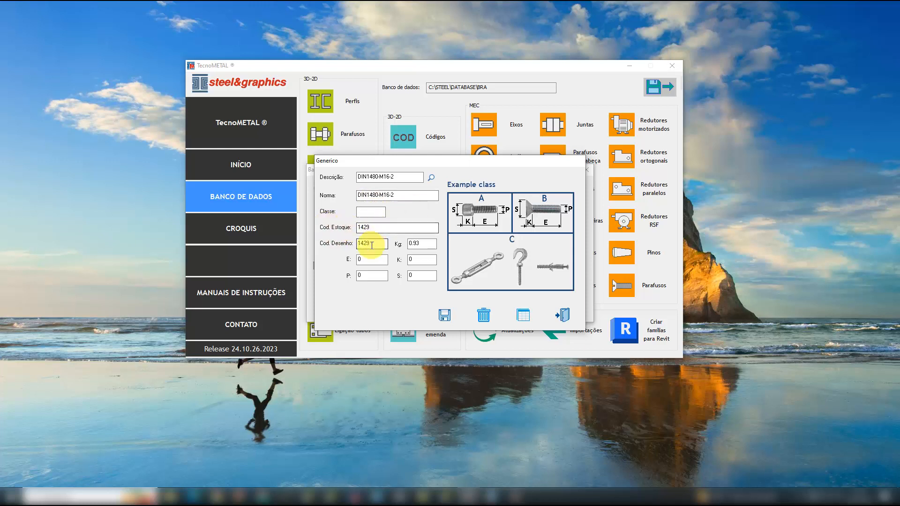
{"action": "left_click", "coordinate": [390, 230]}
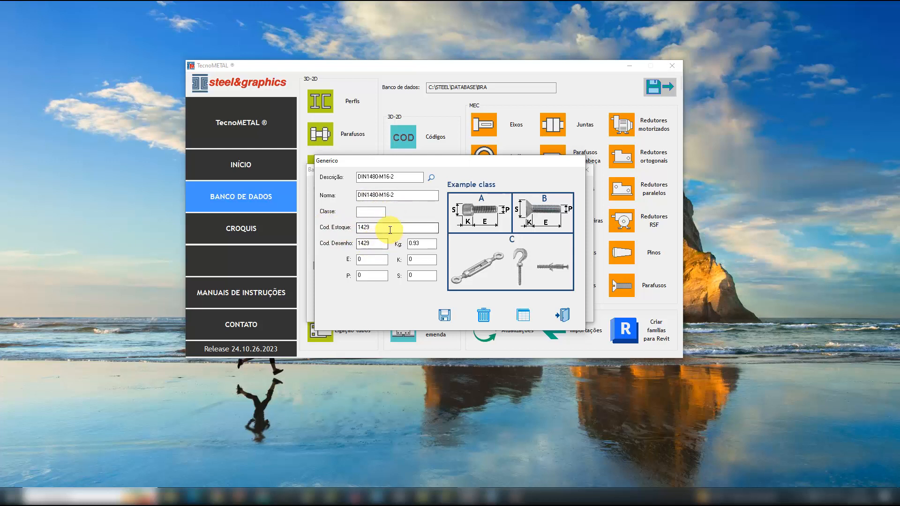
{"action": "left_click", "coordinate": [424, 243]}
{"action": "double_click", "coordinate": [425, 243]}
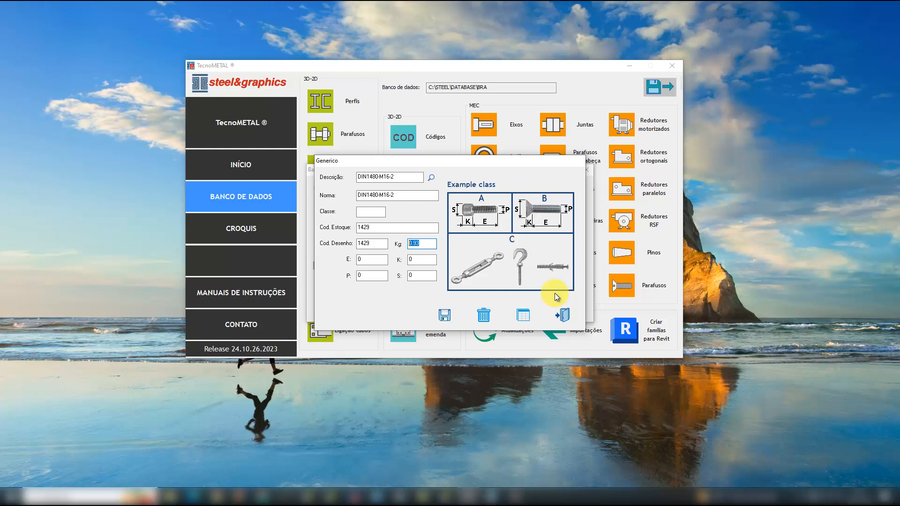
{"action": "left_click", "coordinate": [567, 315]}
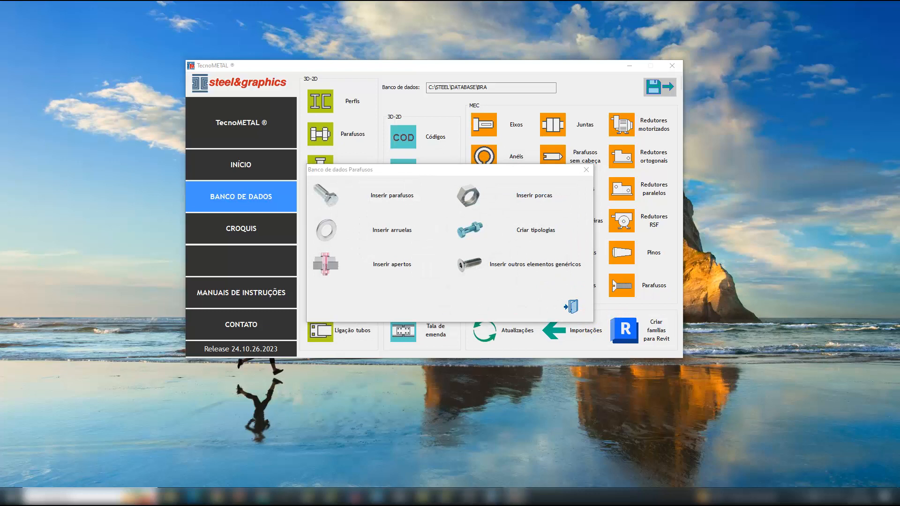
Load the grip table for typology IF with diameter 16, examine the 50.8 length row, and leave the bolt database
{"action": "left_click", "coordinate": [517, 237]}
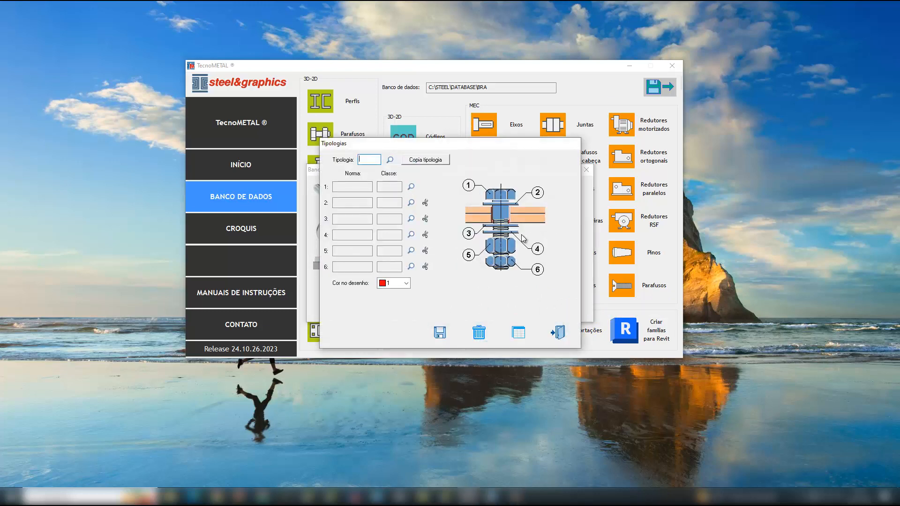
{"action": "left_click", "coordinate": [558, 332]}
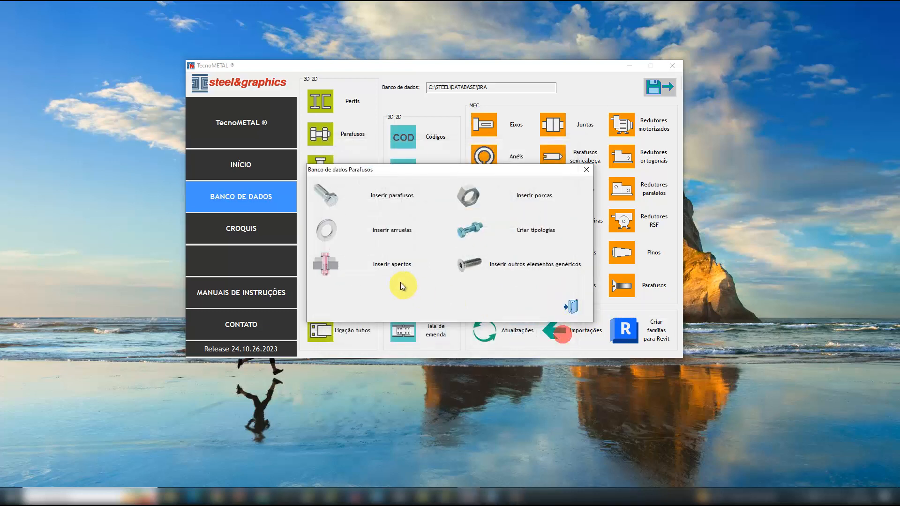
{"action": "left_click", "coordinate": [396, 271]}
{"action": "left_click", "coordinate": [445, 122]}
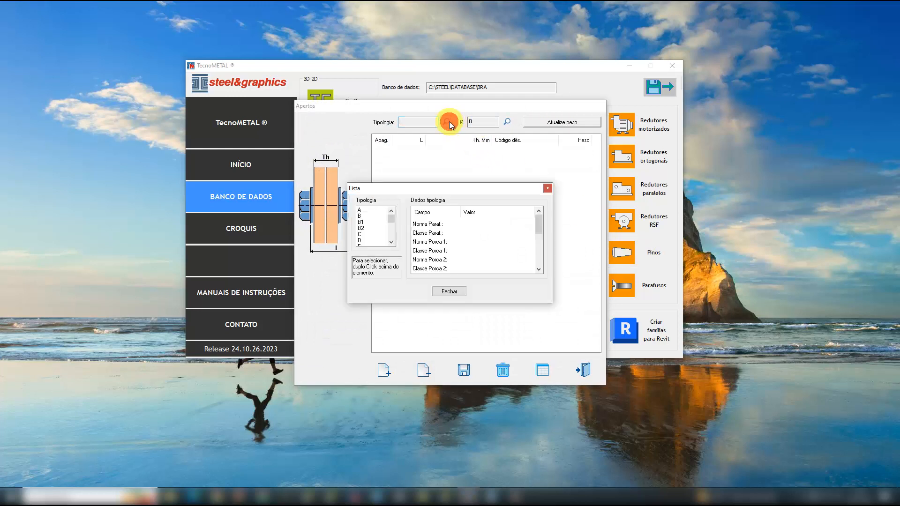
{"action": "left_click_drag", "start_coordinate": [391, 218], "coordinate": [391, 233]}
{"action": "double_click", "coordinate": [363, 222]}
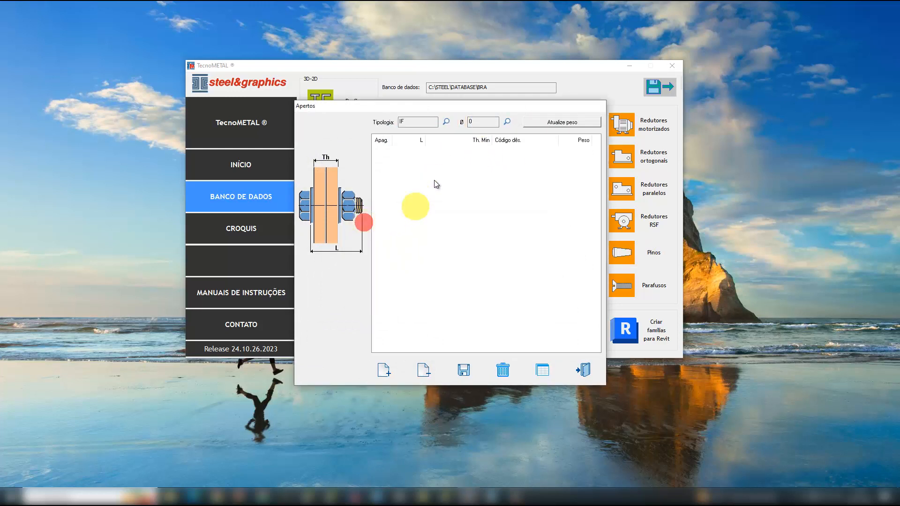
{"action": "left_click", "coordinate": [506, 121]}
{"action": "double_click", "coordinate": [427, 225]}
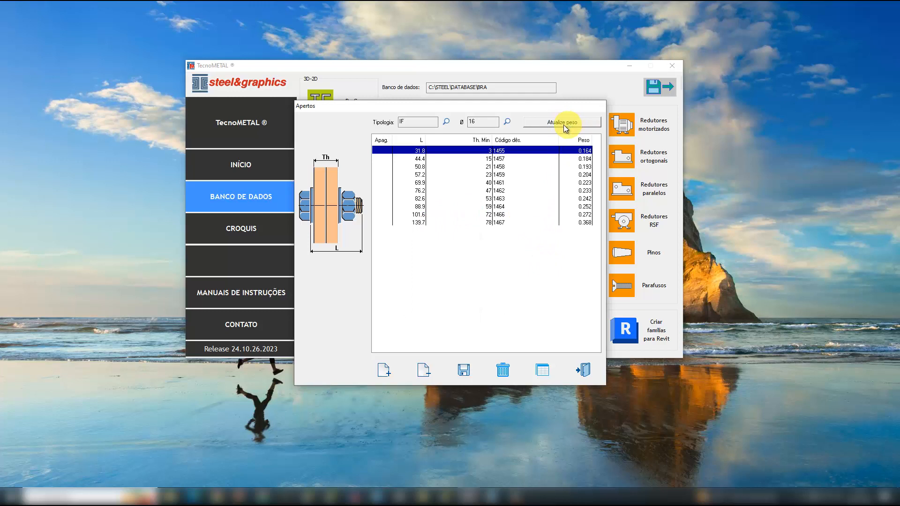
{"action": "left_click", "coordinate": [487, 168]}
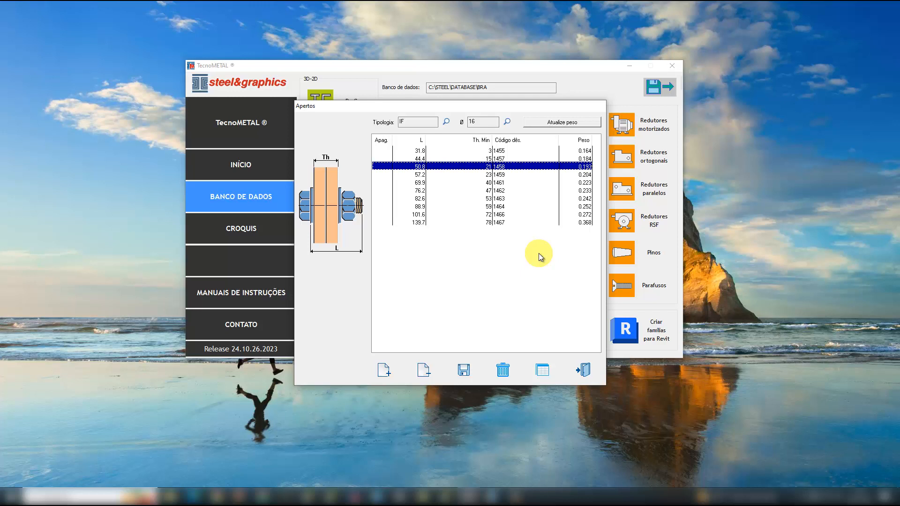
{"action": "left_click", "coordinate": [583, 370]}
{"action": "left_click", "coordinate": [575, 303]}
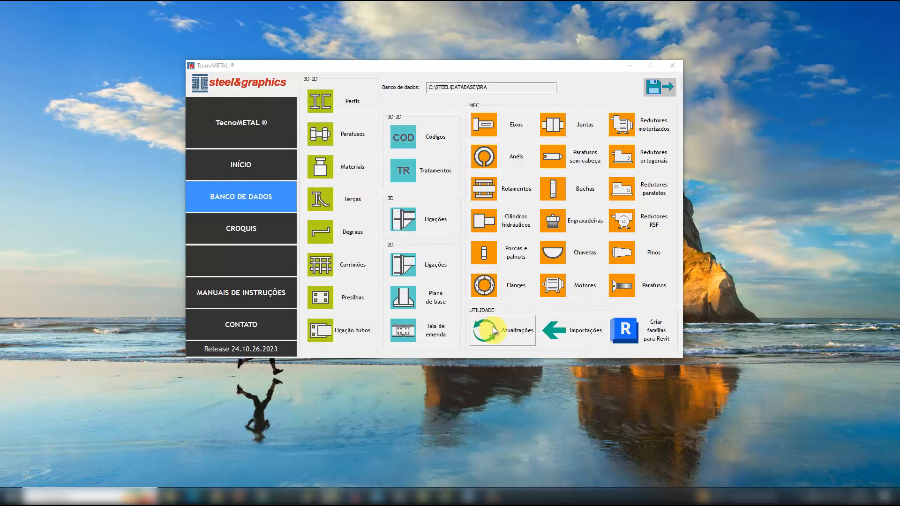
Run the database update utility, selecting all archives in the Packing Database list and packing them
{"action": "left_click", "coordinate": [507, 330]}
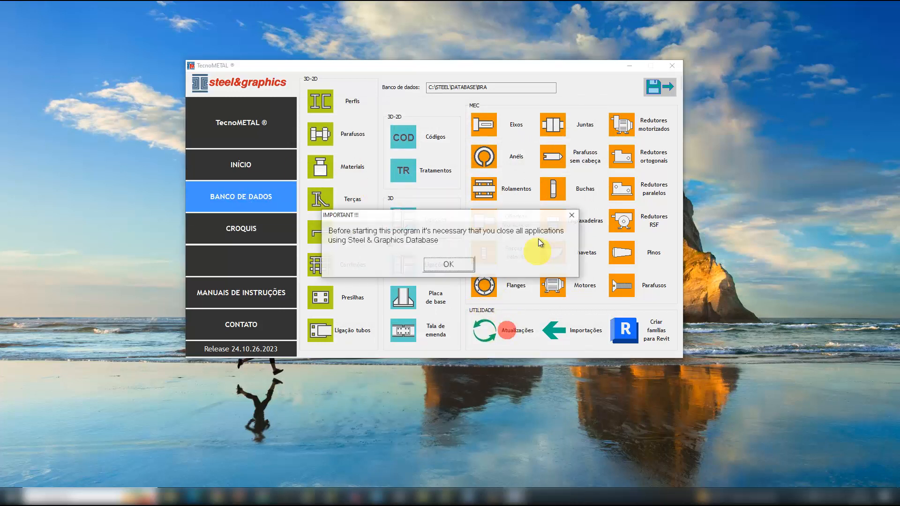
{"action": "left_click", "coordinate": [461, 266]}
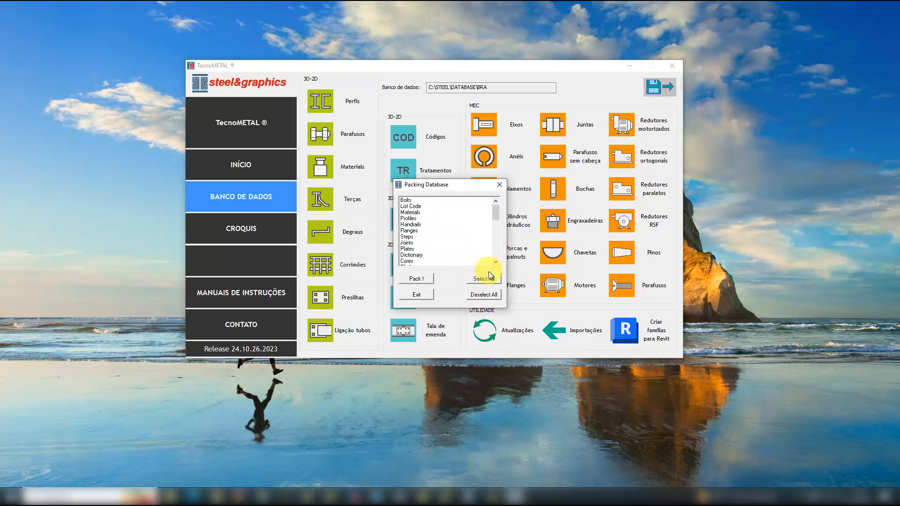
{"action": "left_click", "coordinate": [413, 201]}
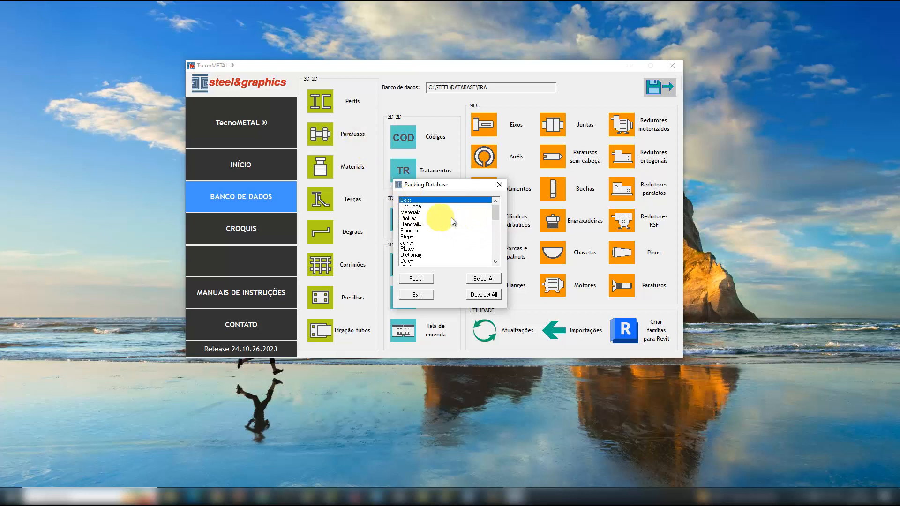
{"action": "left_click", "coordinate": [483, 278]}
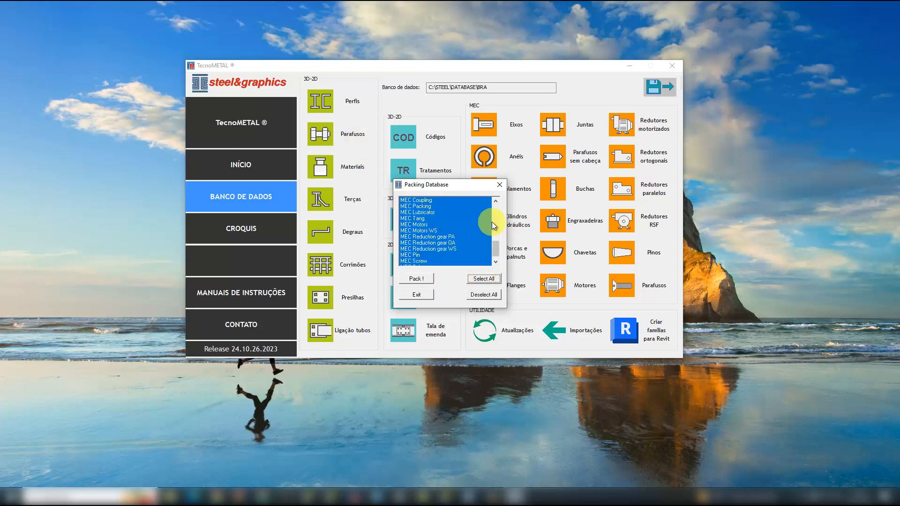
{"action": "left_click", "coordinate": [417, 278]}
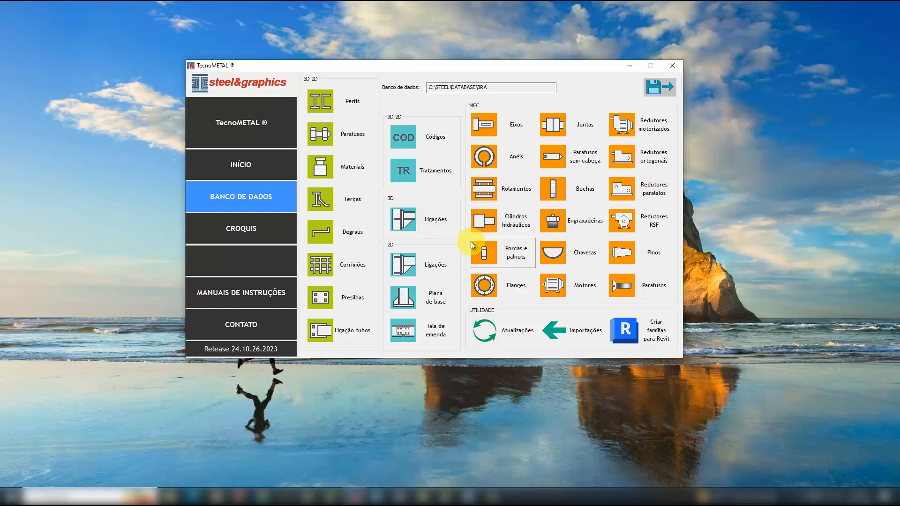
Open the bolt insertion form and load the A325 standard with diameter 12
{"action": "left_click", "coordinate": [355, 136]}
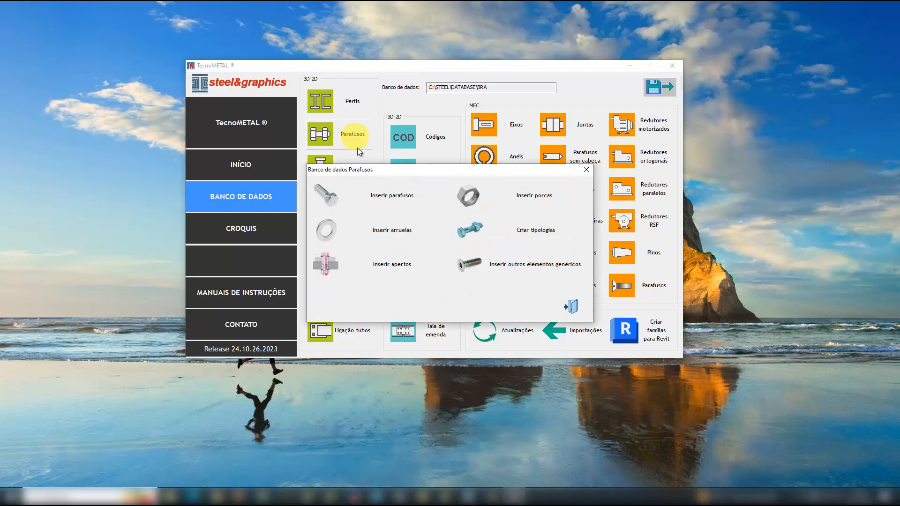
{"action": "left_click", "coordinate": [389, 200]}
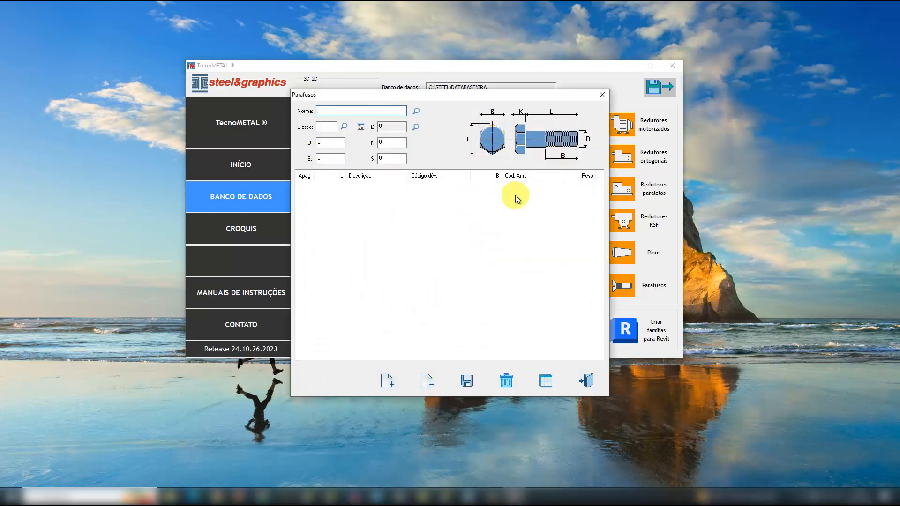
{"action": "left_click", "coordinate": [416, 111]}
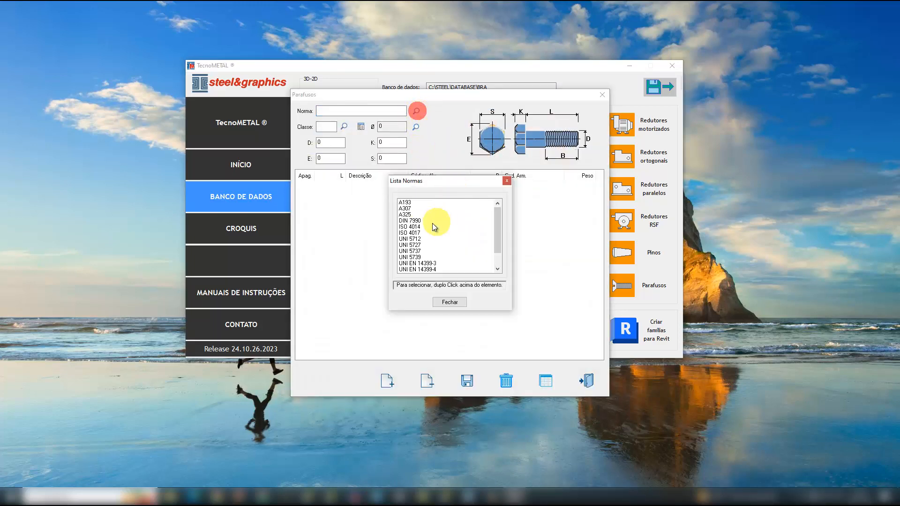
{"action": "double_click", "coordinate": [405, 214]}
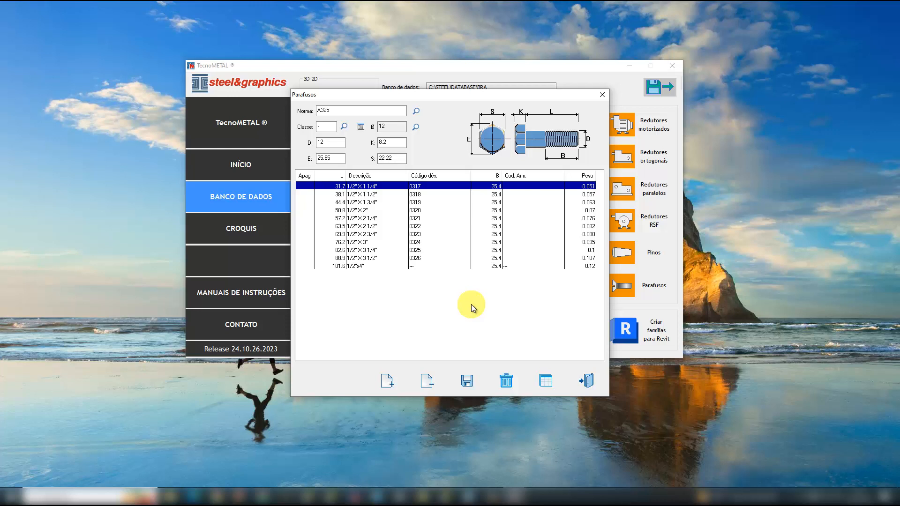
Examine the A325 bolt's static calculation values under CNR/EC3/ABNT NBR and AISC, cancelling without changes
{"action": "left_click", "coordinate": [361, 127]}
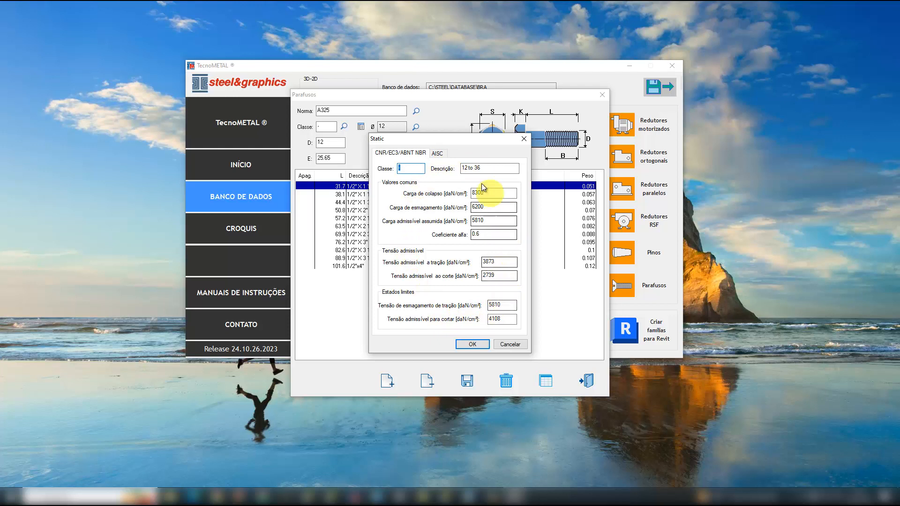
{"action": "left_click", "coordinate": [437, 153]}
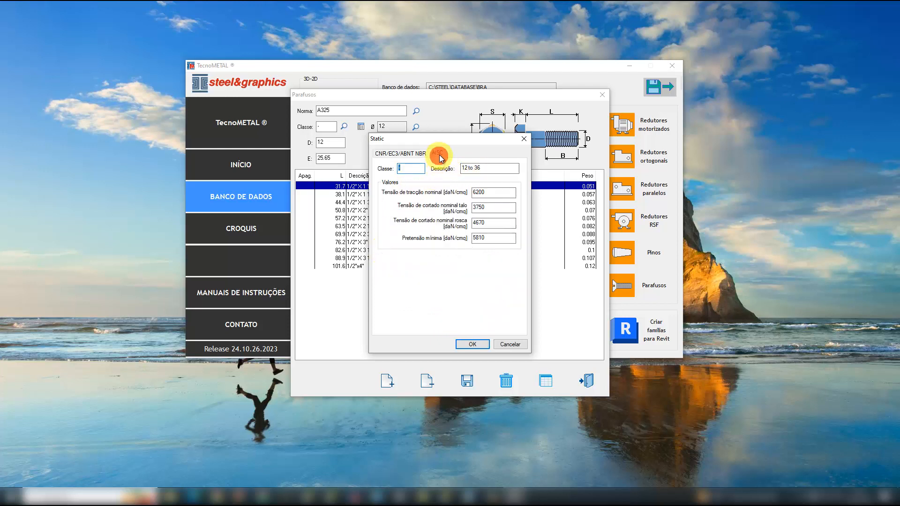
{"action": "left_click", "coordinate": [406, 154]}
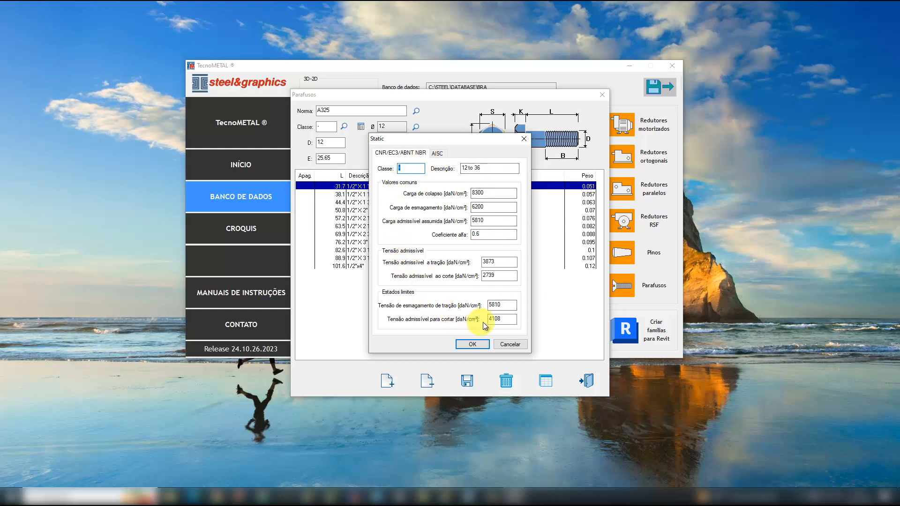
{"action": "left_click", "coordinate": [507, 345]}
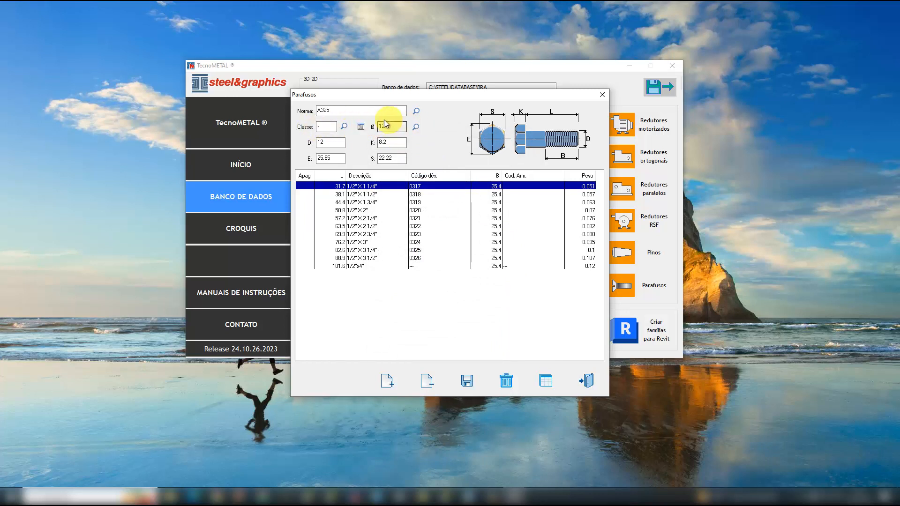
Reopen the A325 bolt's static data and compare the CNR/EC3/ABNT NBR load and stress fields with the AISC ones
{"action": "left_click", "coordinate": [361, 128]}
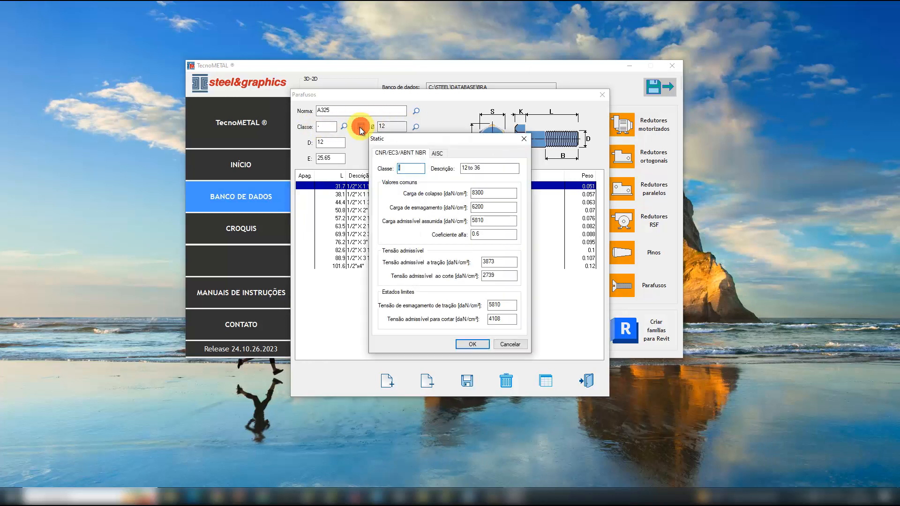
{"action": "left_click", "coordinate": [401, 155]}
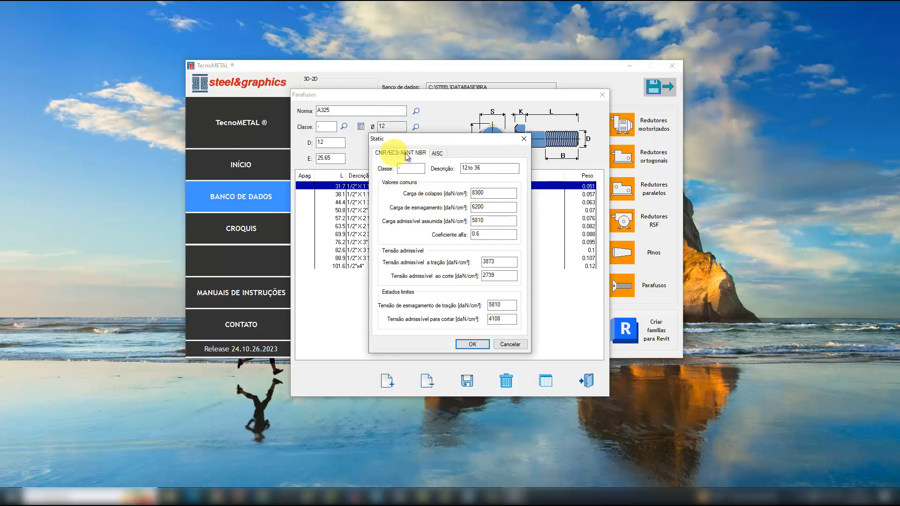
{"action": "left_click", "coordinate": [436, 153]}
{"action": "left_click", "coordinate": [415, 155]}
{"action": "left_click", "coordinate": [434, 153]}
{"action": "left_click", "coordinate": [416, 153]}
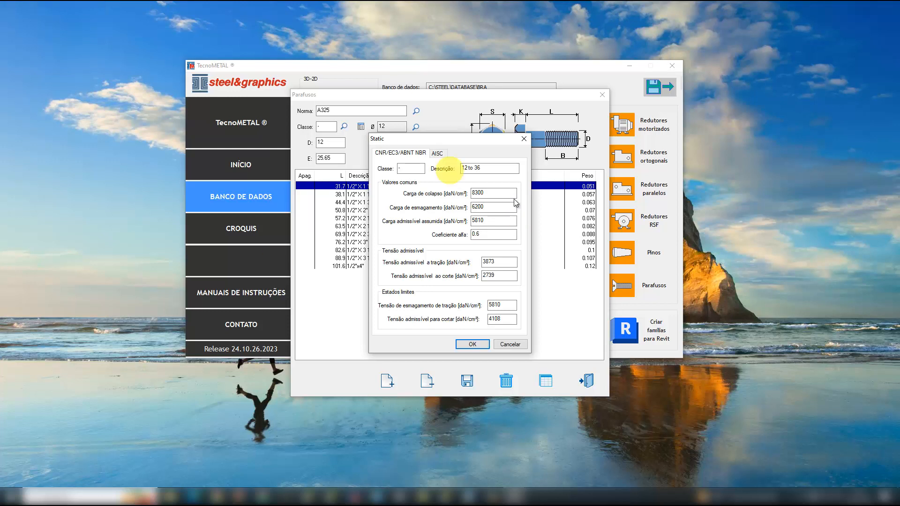
{"action": "left_click", "coordinate": [442, 157]}
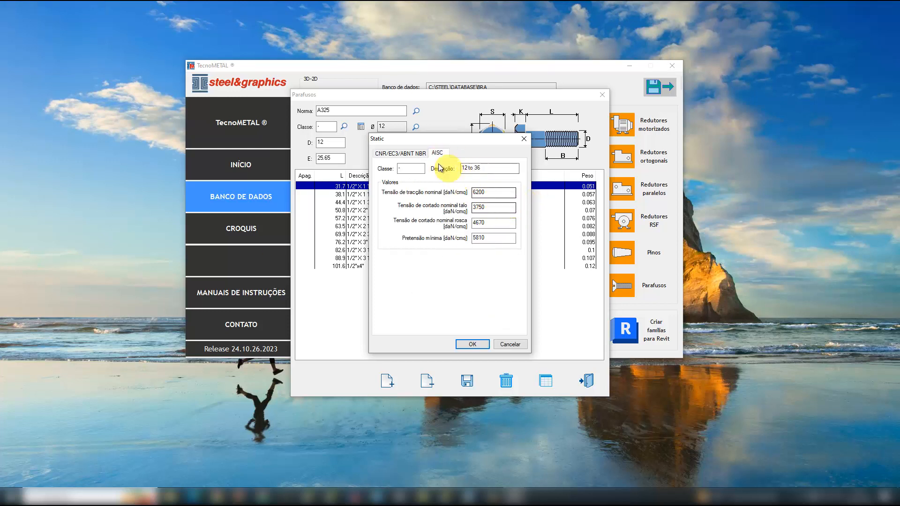
{"action": "left_click", "coordinate": [417, 156]}
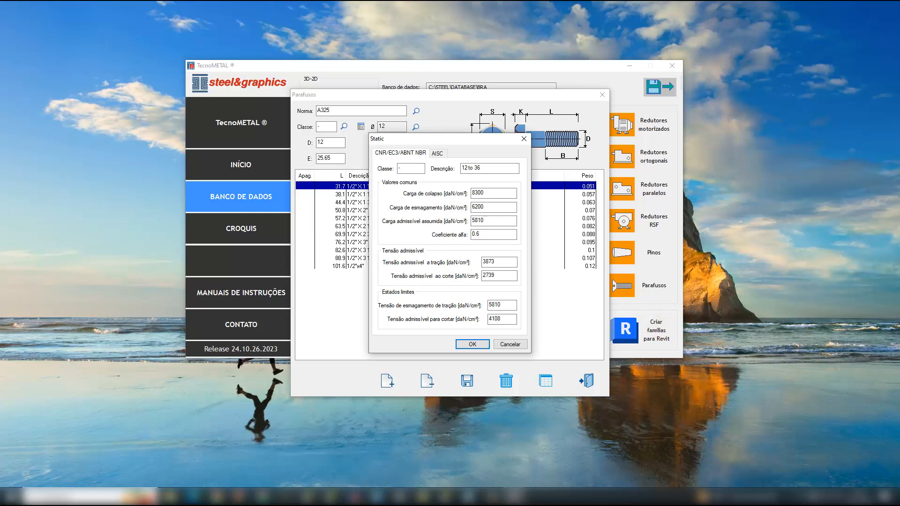
Review the Parafusos help topic from the static data explanation through to the generic elements section, and close the help
{"action": "left_click", "coordinate": [514, 496]}
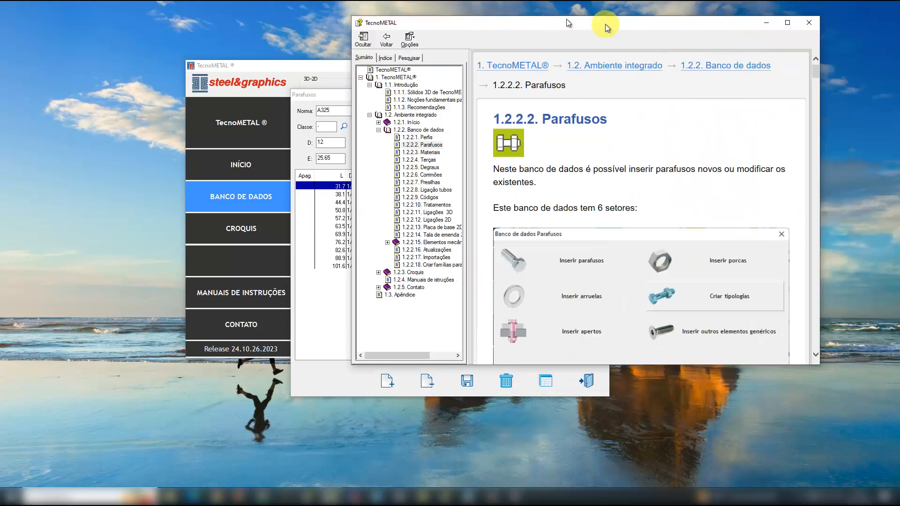
{"action": "left_click", "coordinate": [739, 16]}
{"action": "scroll", "coordinate": [587, 280], "scroll_direction": "down", "scroll_amount": 20}
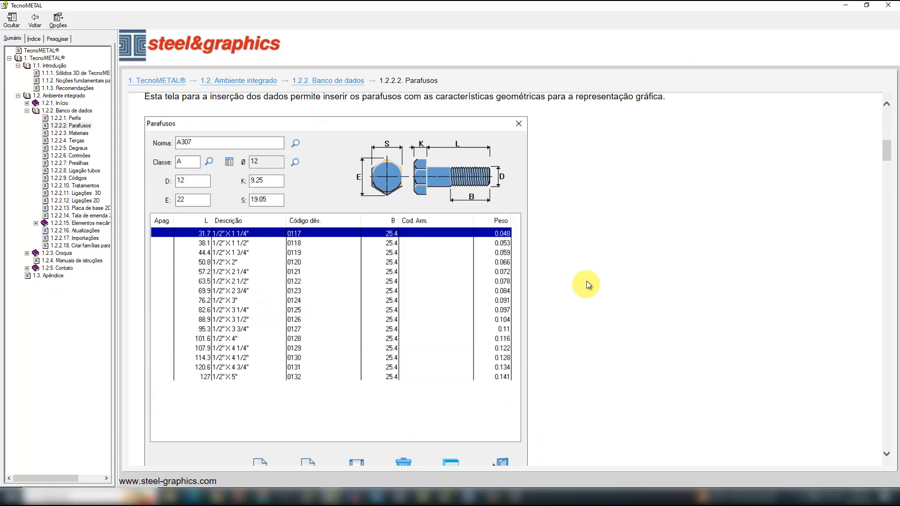
{"action": "scroll", "coordinate": [586, 277], "scroll_direction": "down", "scroll_amount": 15}
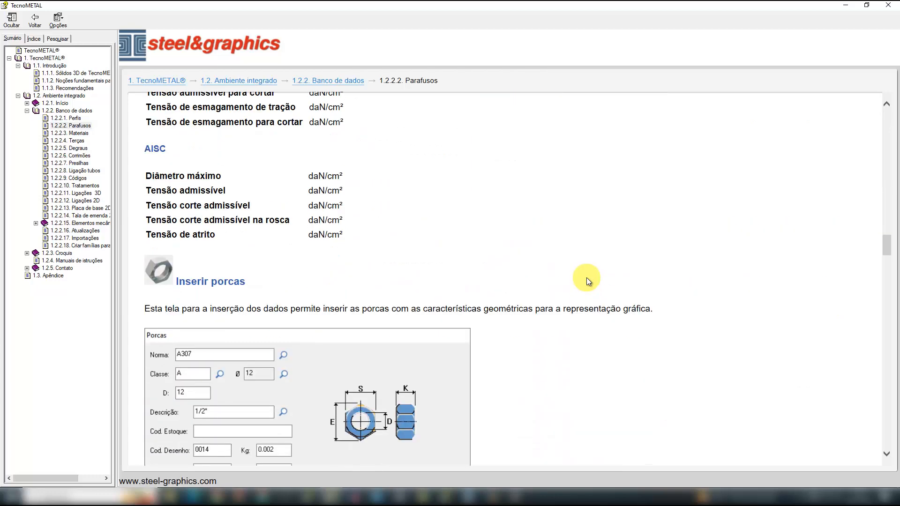
{"action": "scroll", "coordinate": [411, 235], "scroll_direction": "down", "scroll_amount": 20}
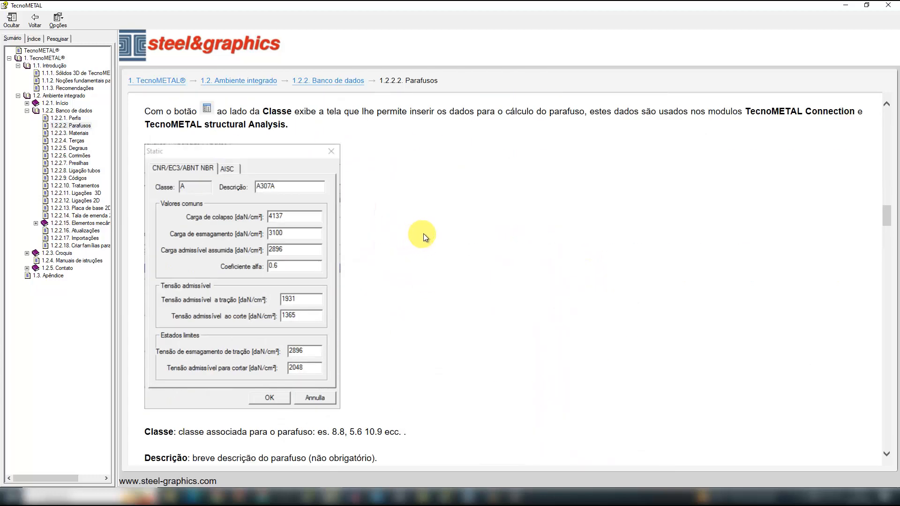
{"action": "scroll", "coordinate": [424, 233], "scroll_direction": "down", "scroll_amount": 20}
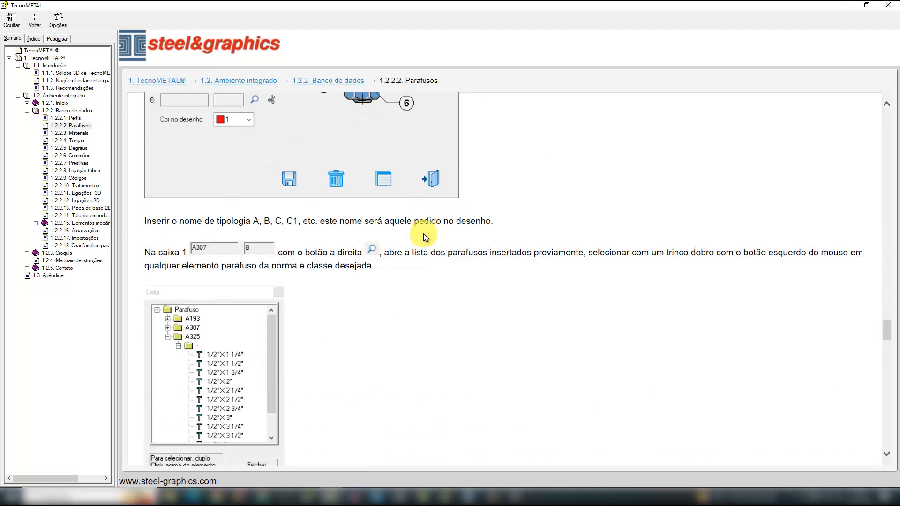
{"action": "scroll", "coordinate": [423, 234], "scroll_direction": "down", "scroll_amount": 15}
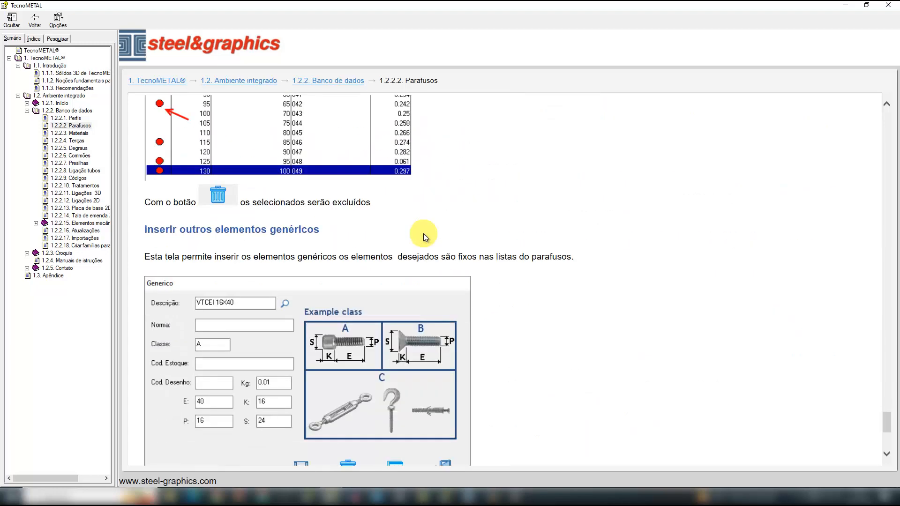
{"action": "left_click", "coordinate": [885, 12]}
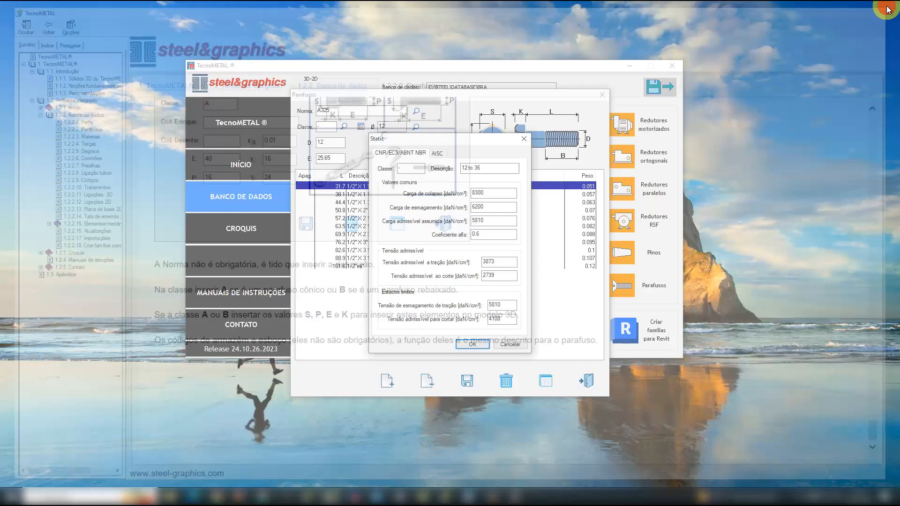